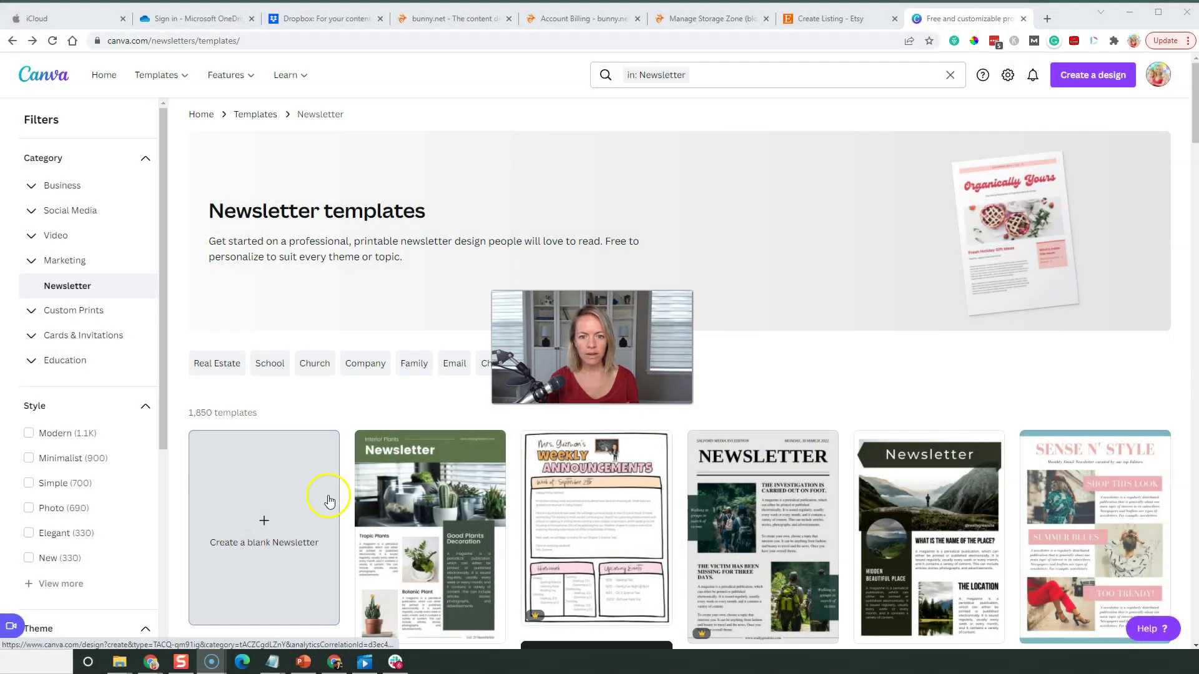
- Switch to the Etsy Create Listing form and scroll down to its Digital files section
click(827, 20)
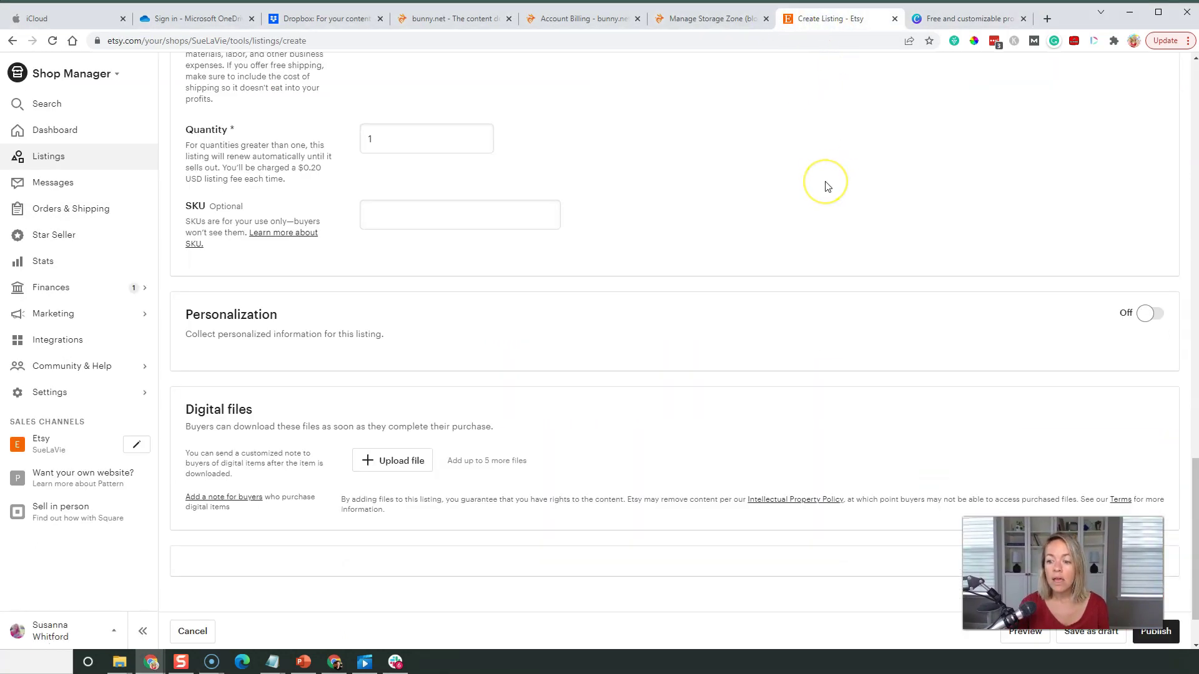
scroll(827, 187, up, 15)
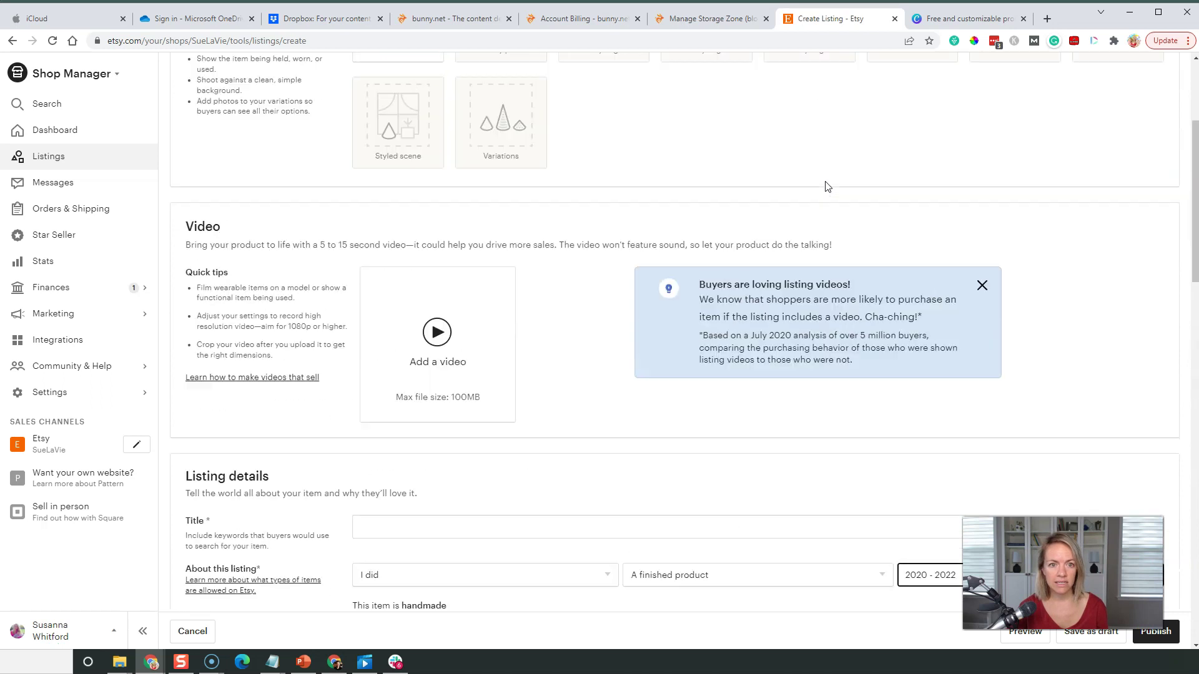
scroll(827, 186, down, 6)
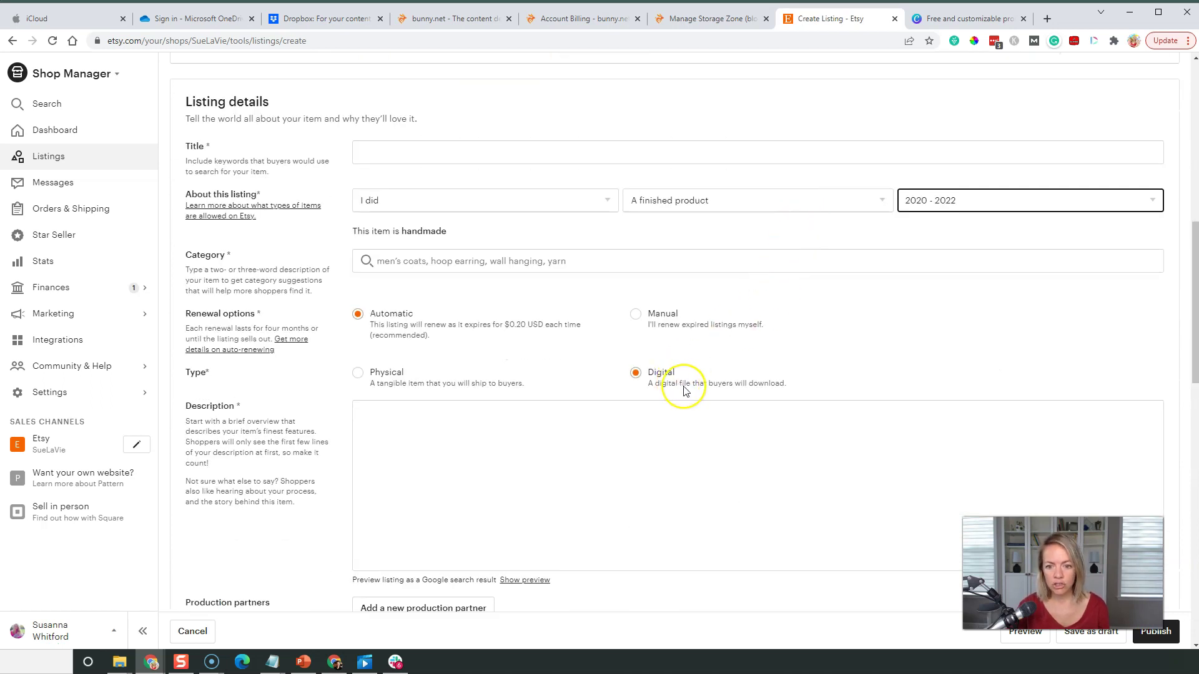
scroll(684, 391, down, 15)
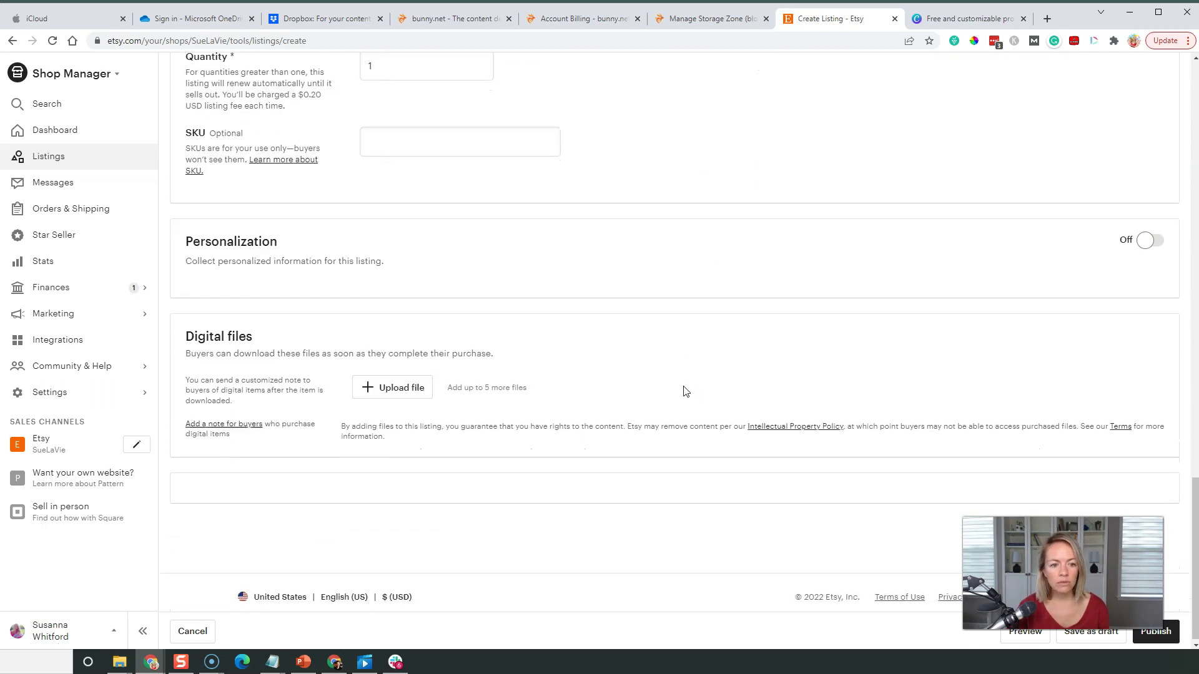
- Highlight the 'Add up to 5 more files' limit note, then clear the highlight
drag(535, 386, 449, 379)
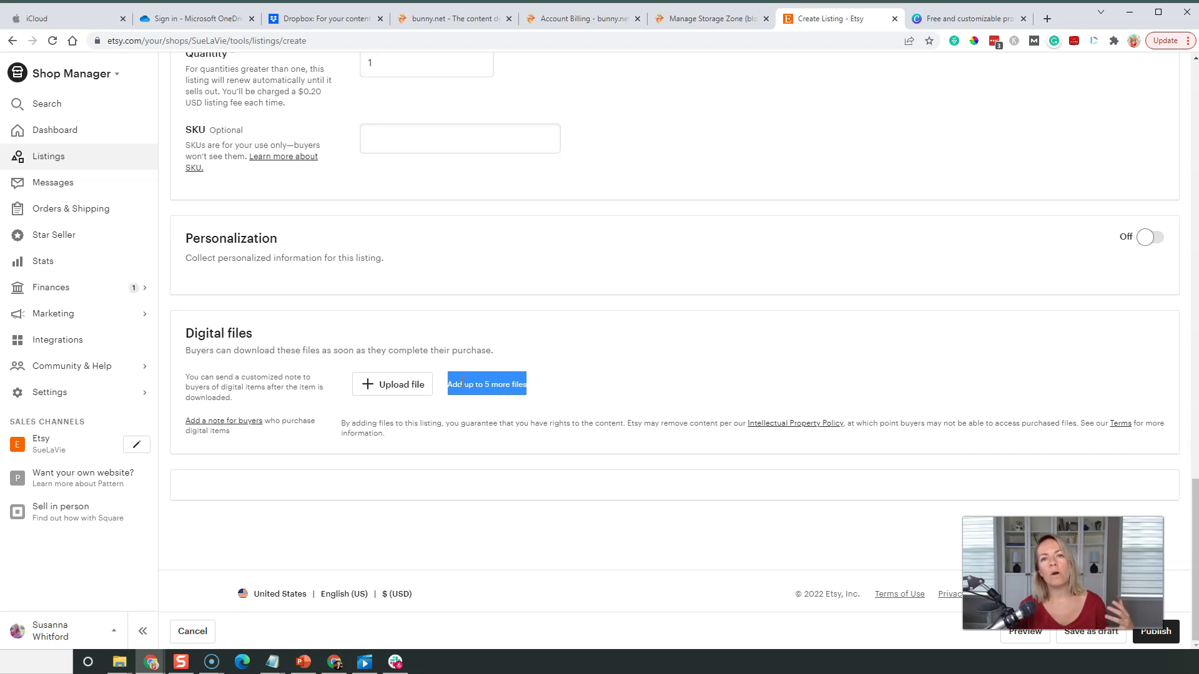
drag(462, 384, 495, 386)
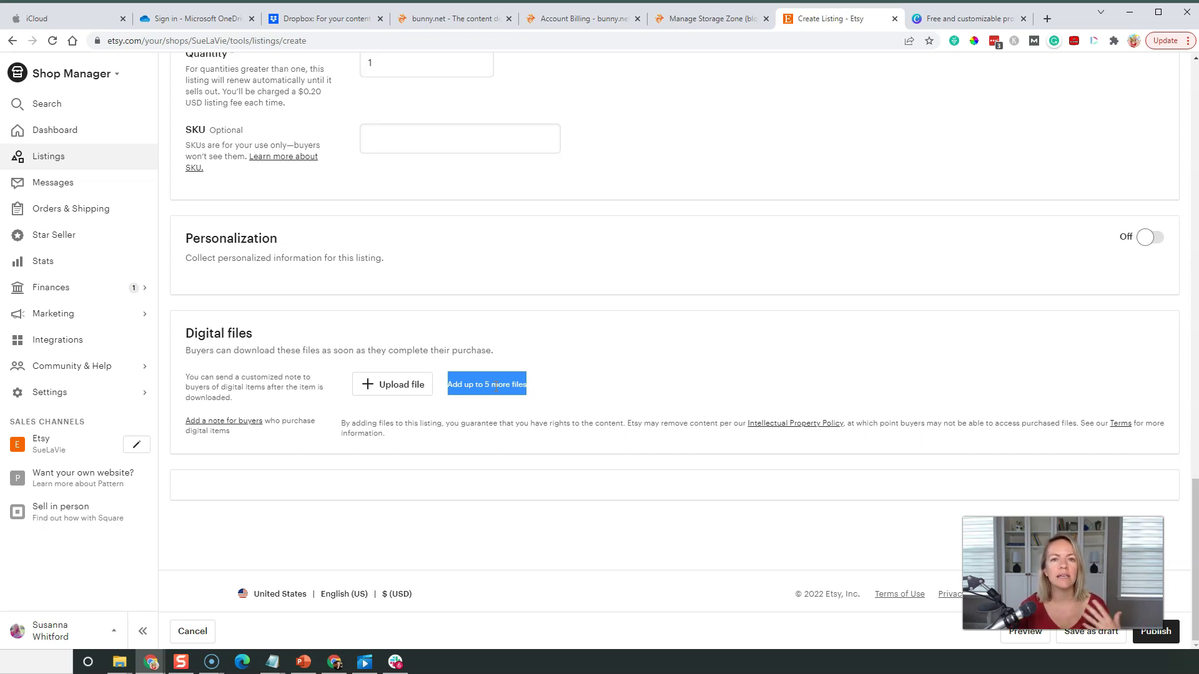
click(493, 384)
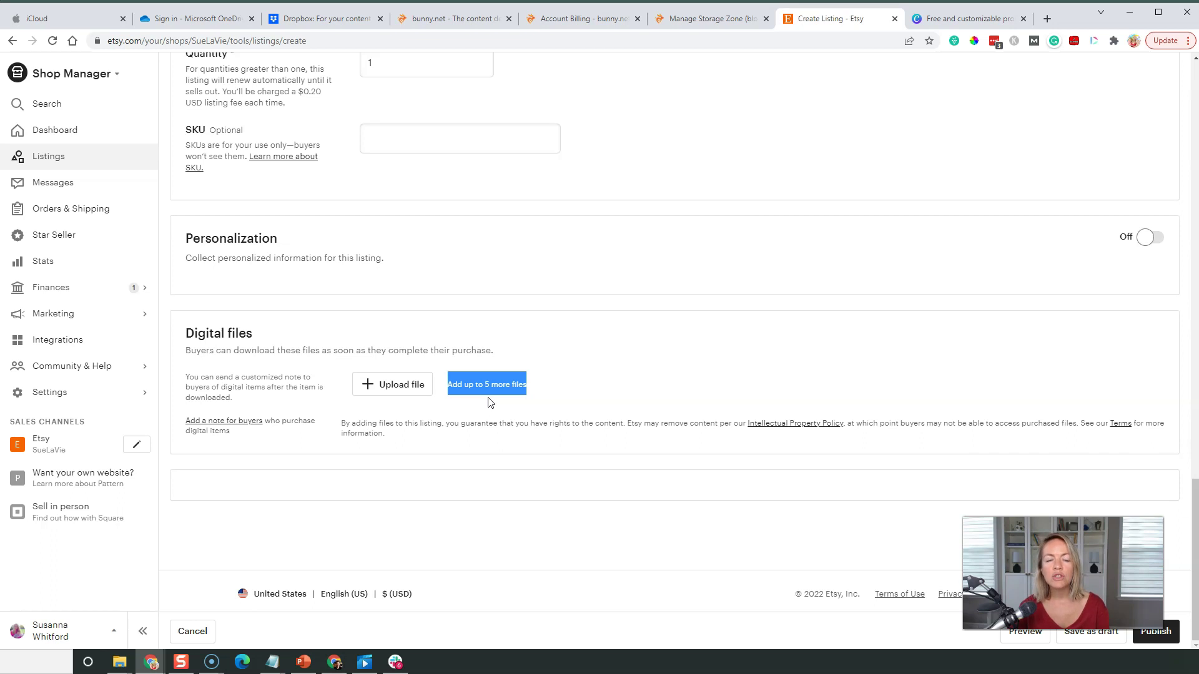
click(490, 405)
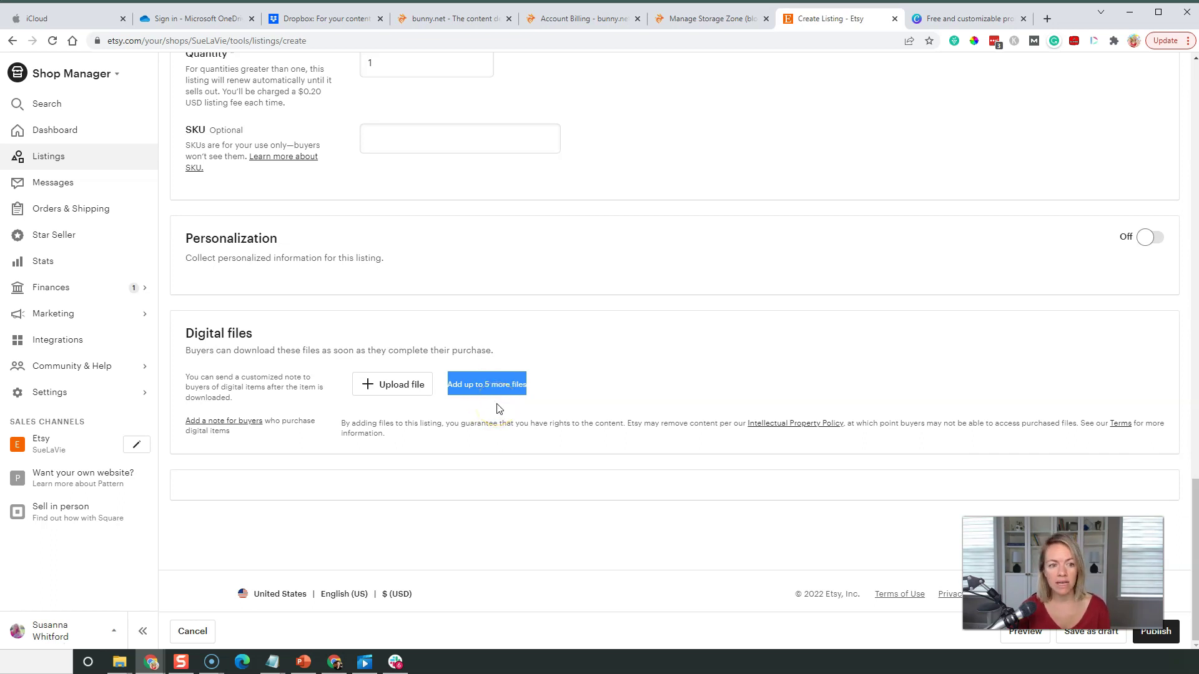
click(496, 390)
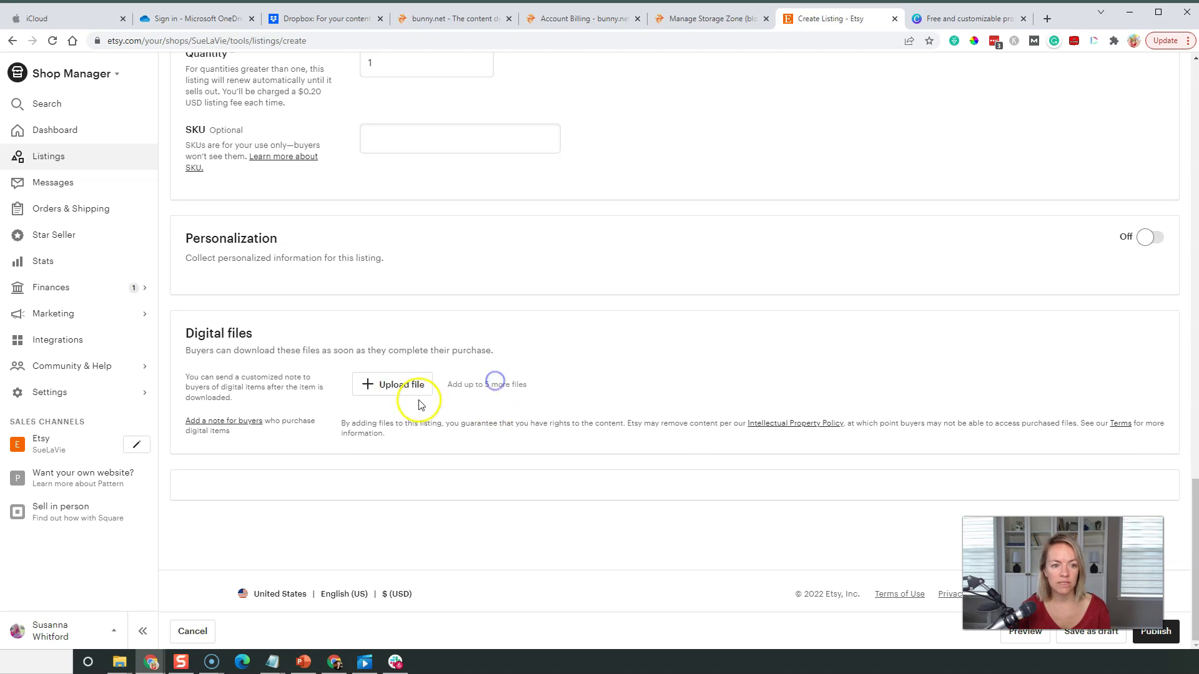
click(371, 444)
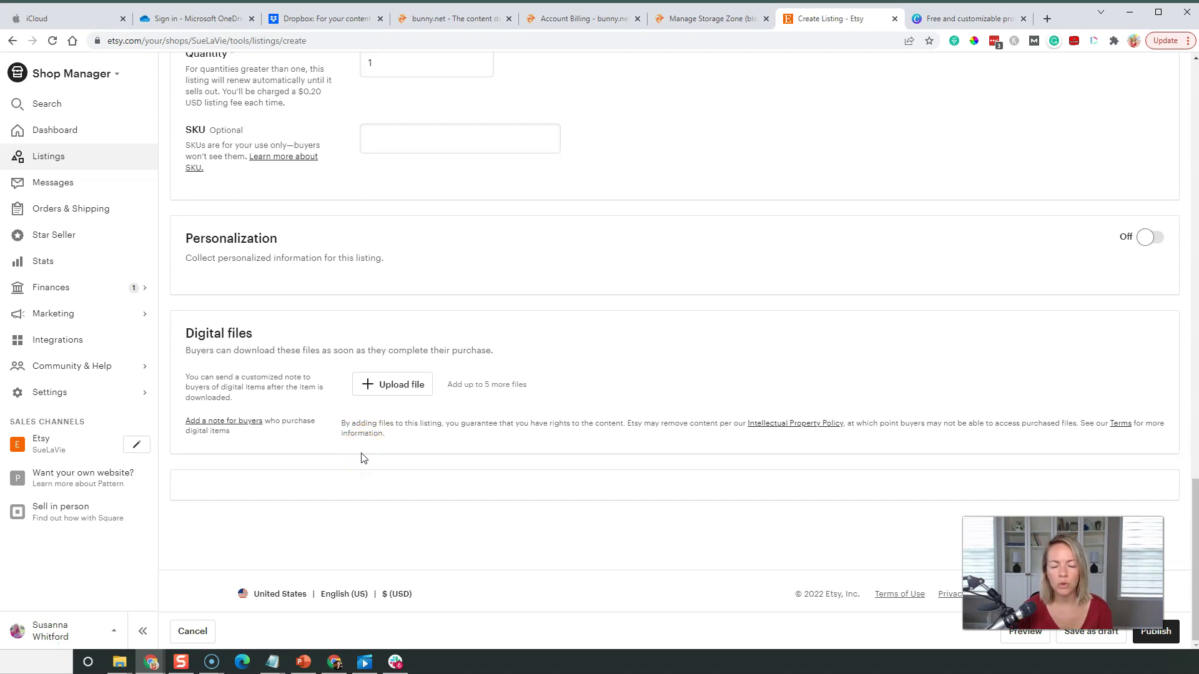
- Look through the iCloud, OneDrive and Dropbox tabs in turn
click(89, 19)
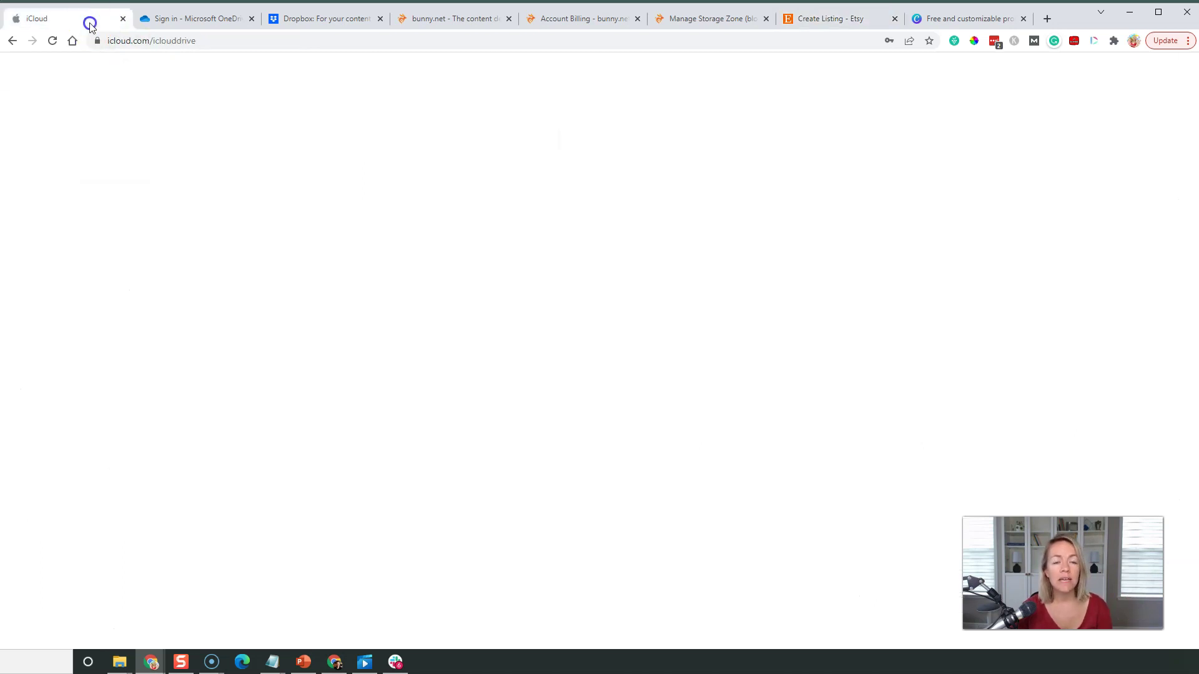
click(179, 23)
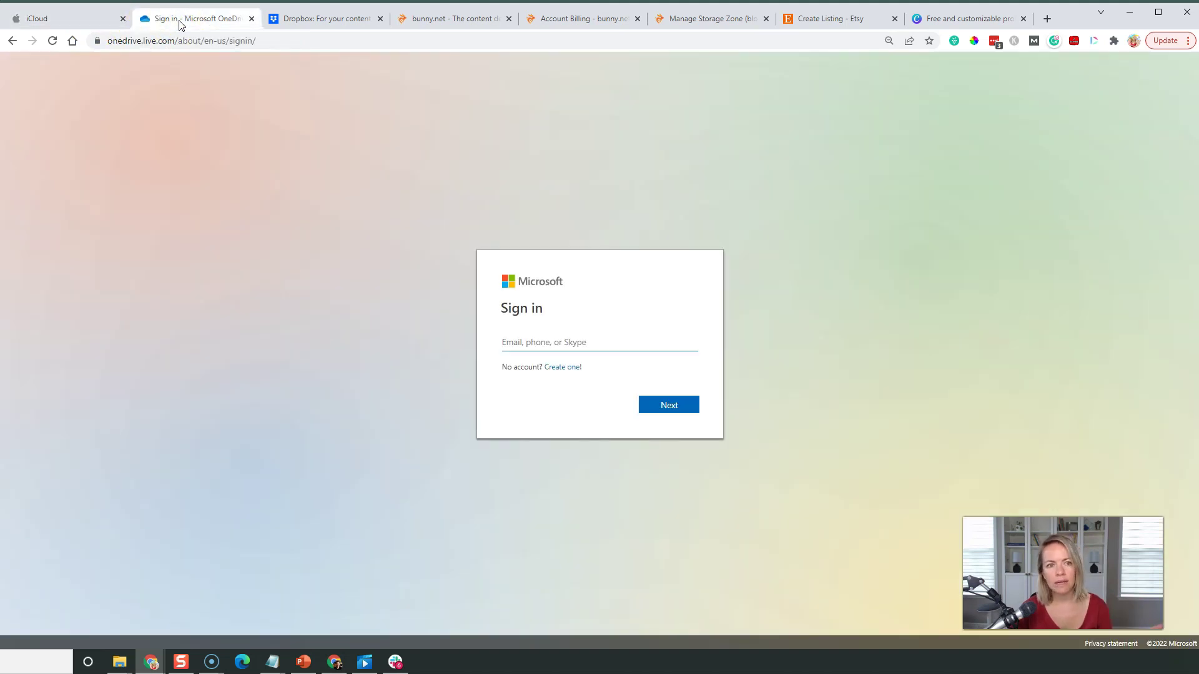
click(307, 25)
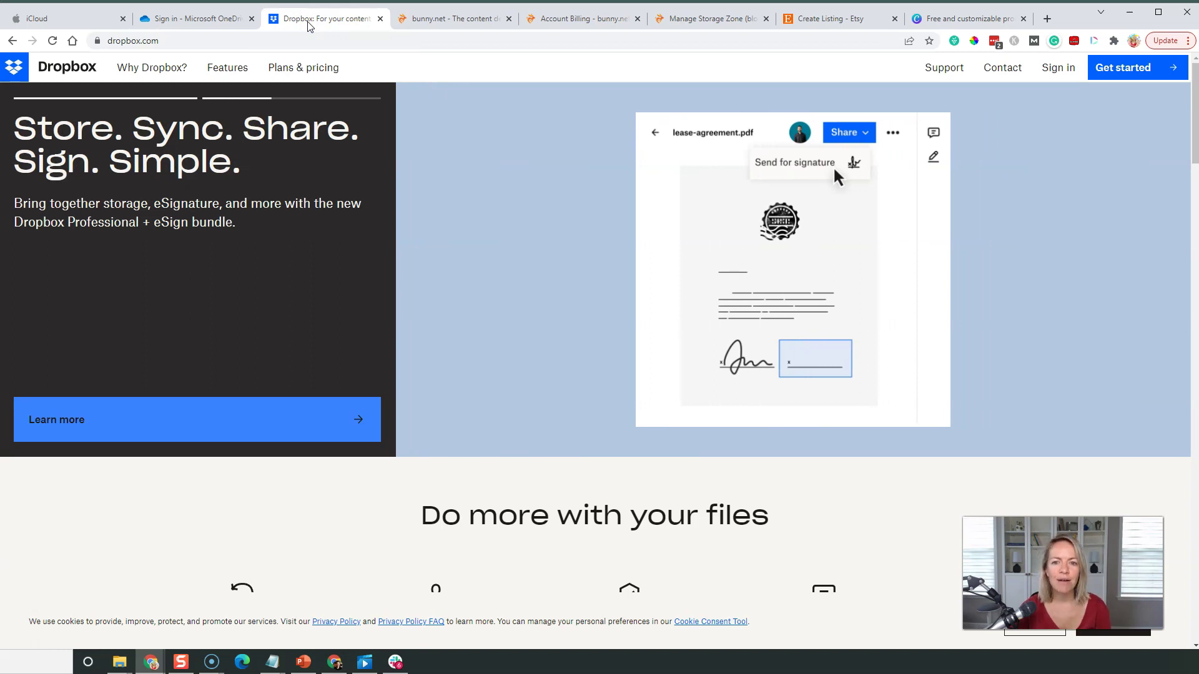
scroll(409, 258, down, 10)
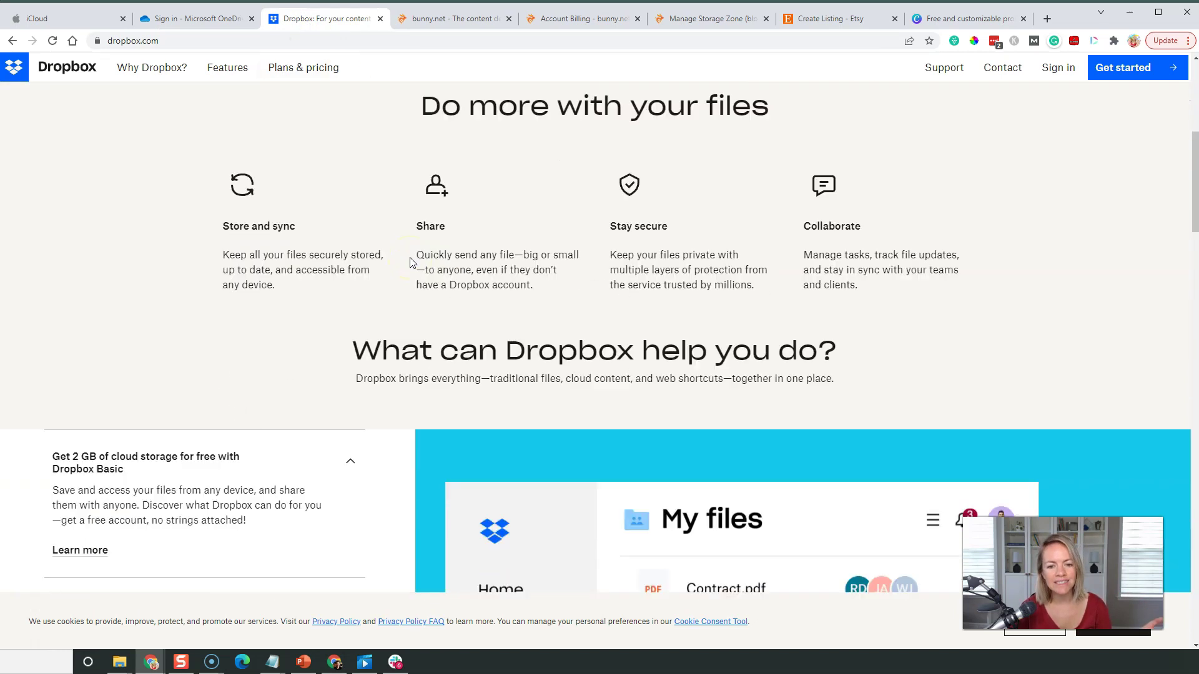
scroll(409, 258, up, 12)
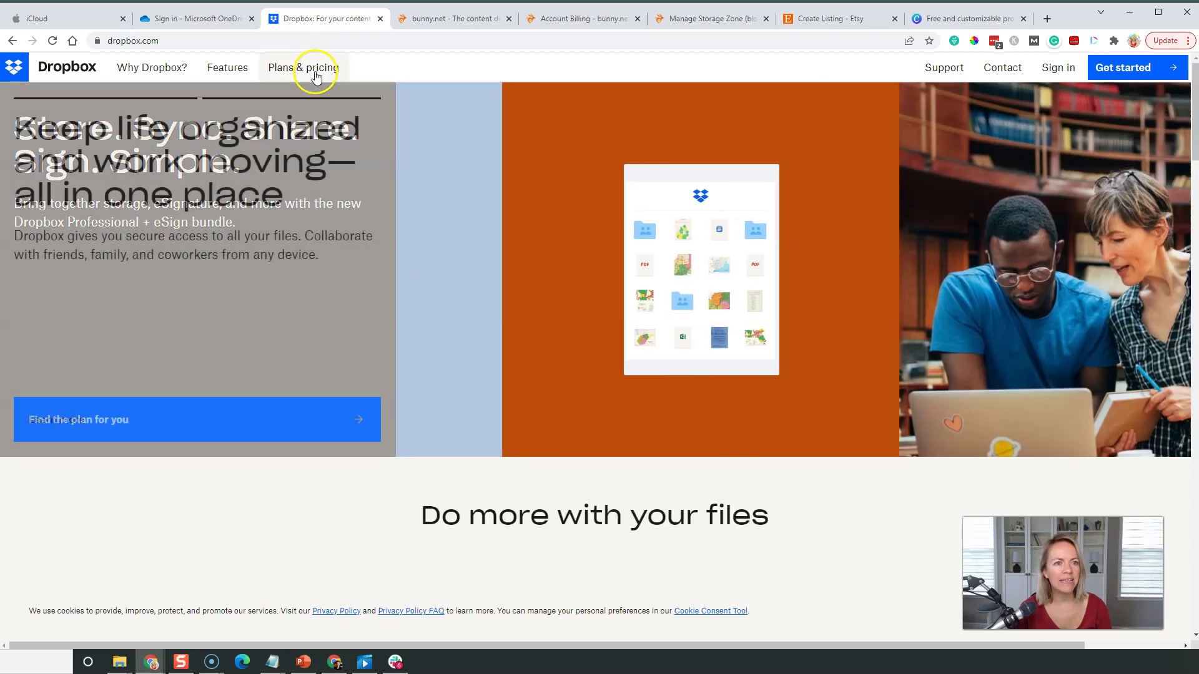
- Open Dropbox's Plans & pricing comparison and highlight the first plan's price
click(314, 72)
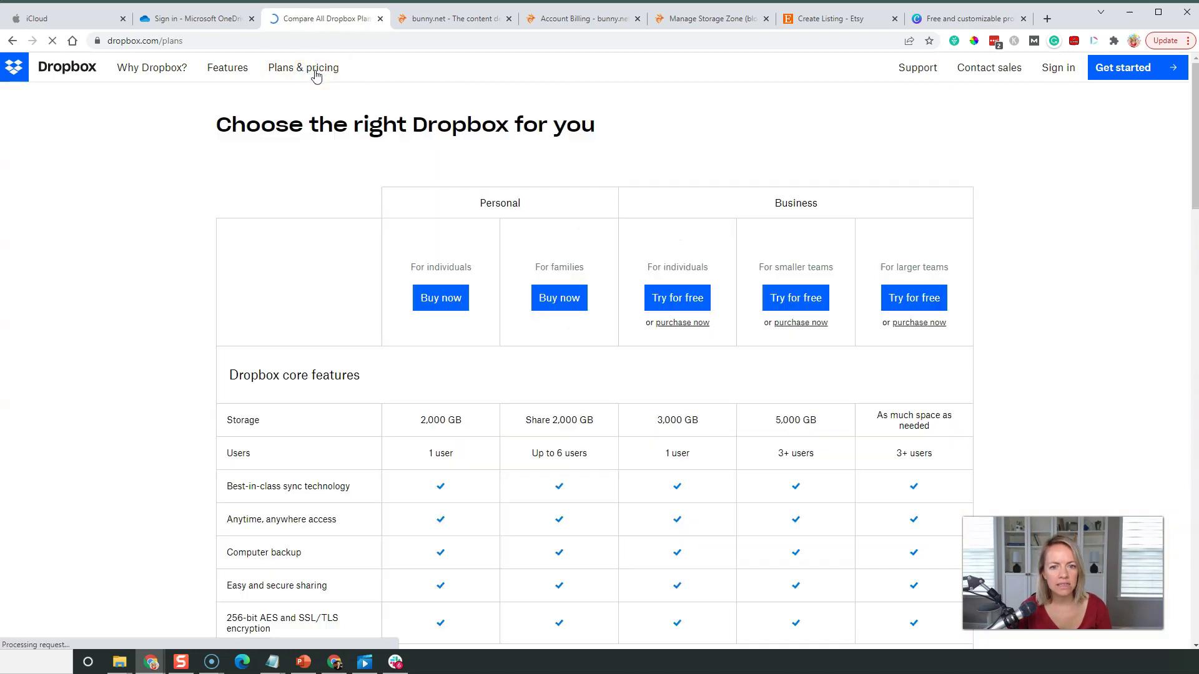
scroll(162, 275, down, 20)
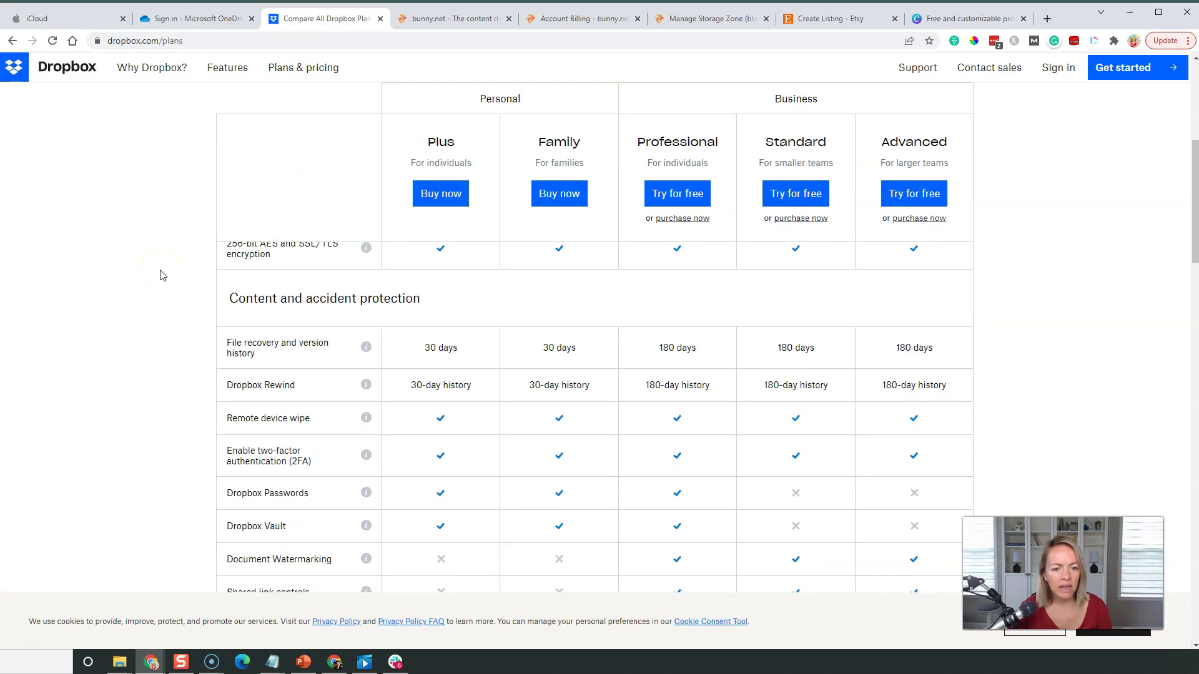
scroll(161, 274, down, 10)
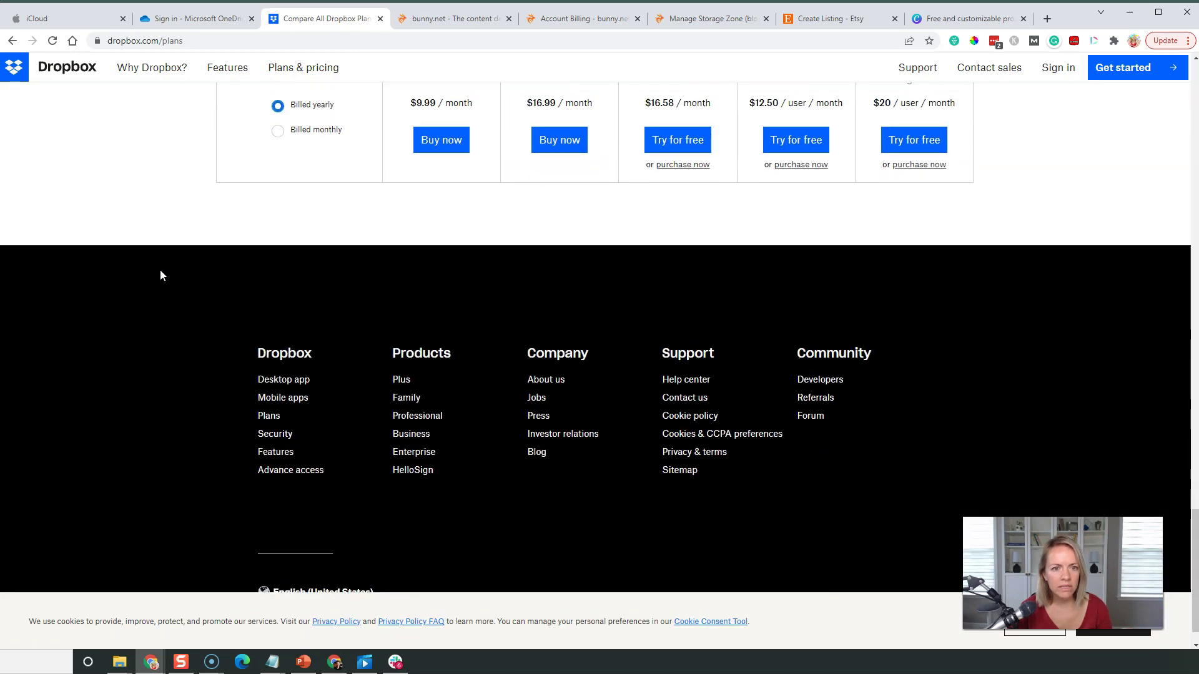
scroll(160, 269, up, 2)
drag(428, 220, 476, 222)
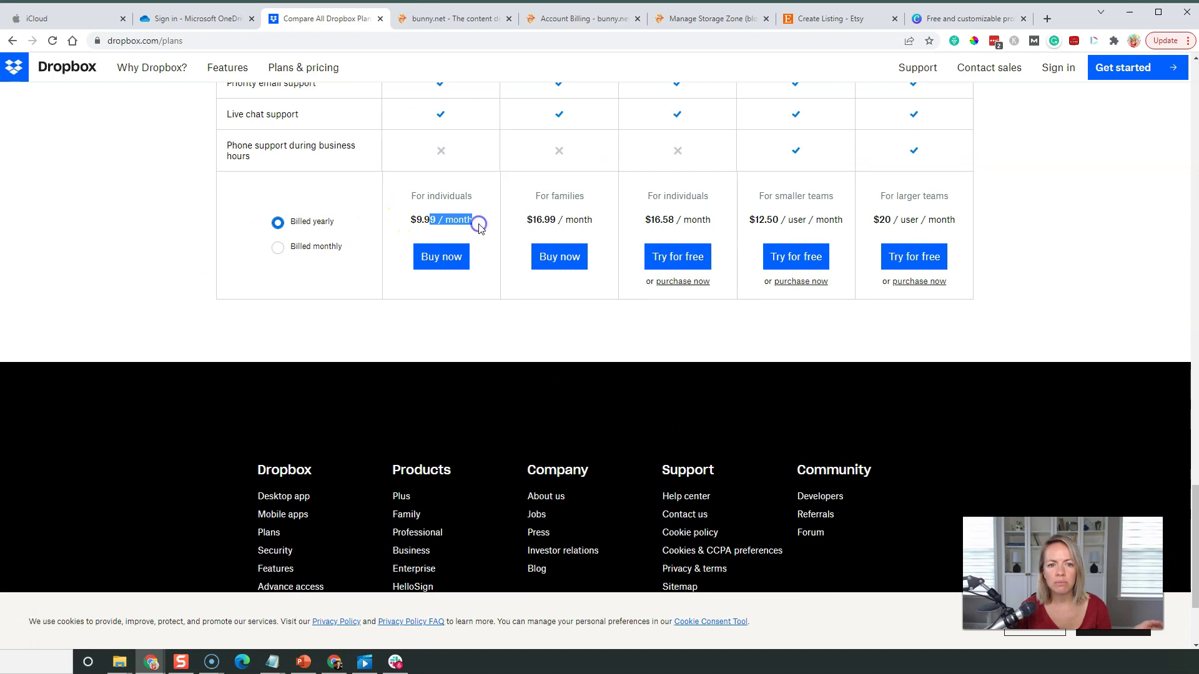
scroll(476, 221, up, 4)
- Point out the $9.99 per month price, then move on to bunny.net's homepage
click(462, 468)
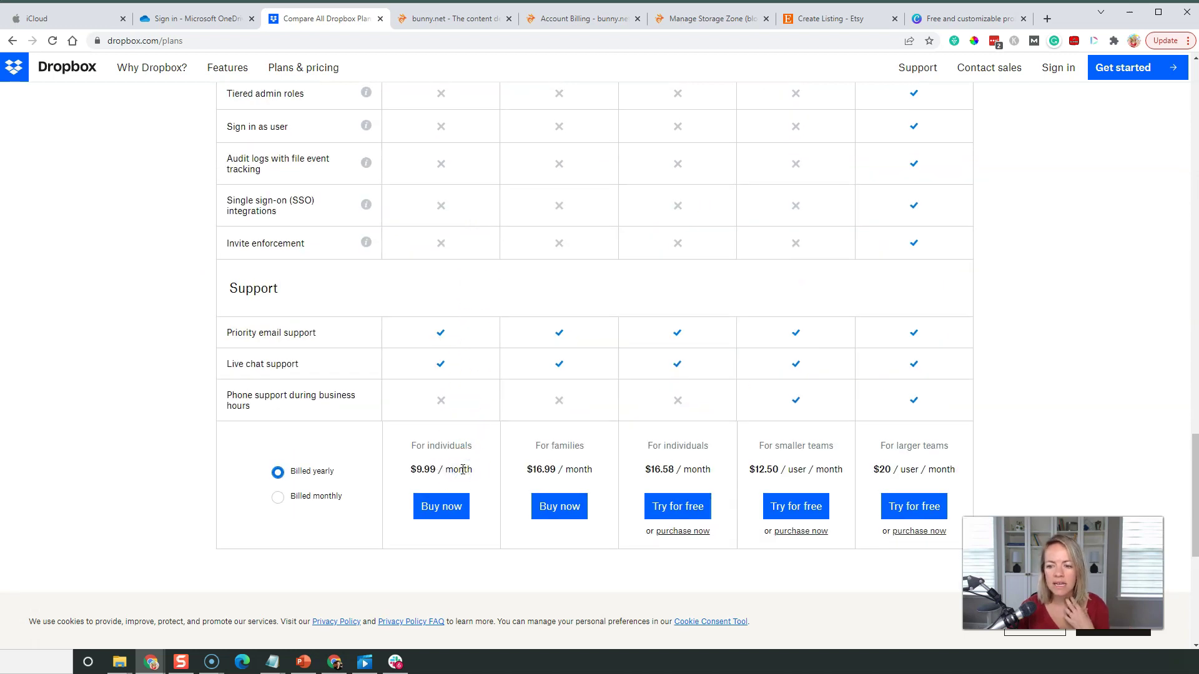
drag(476, 469, 397, 448)
click(437, 469)
scroll(436, 470, up, 2)
scroll(436, 470, up, 20)
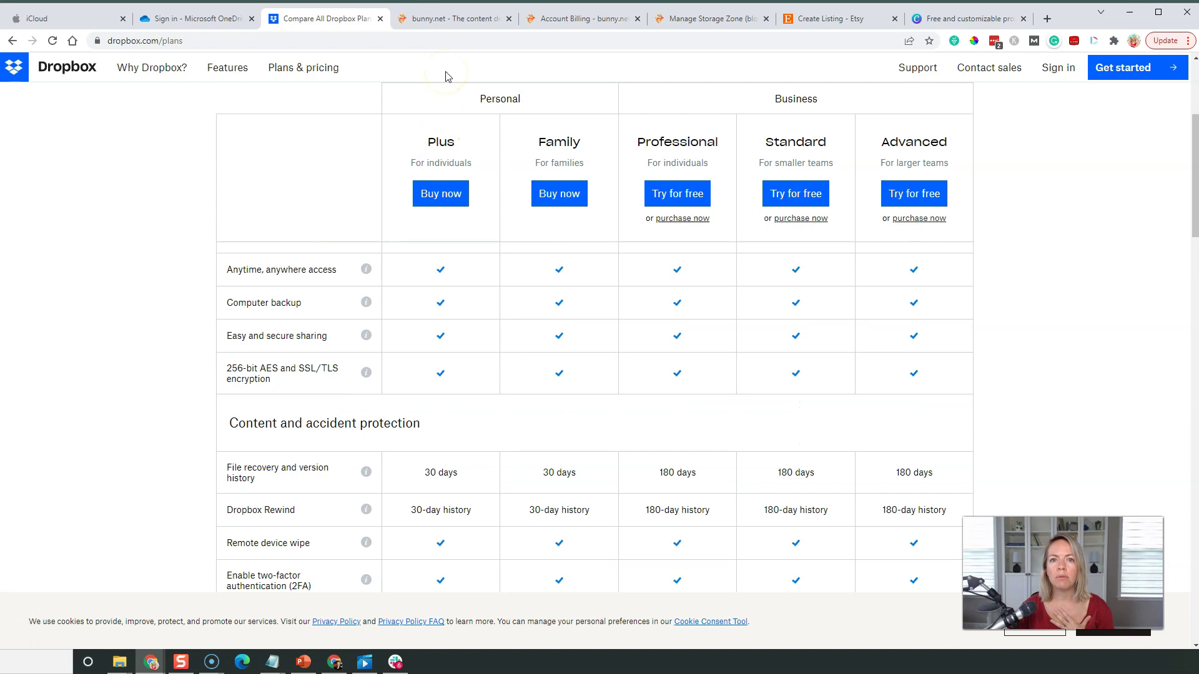
click(451, 18)
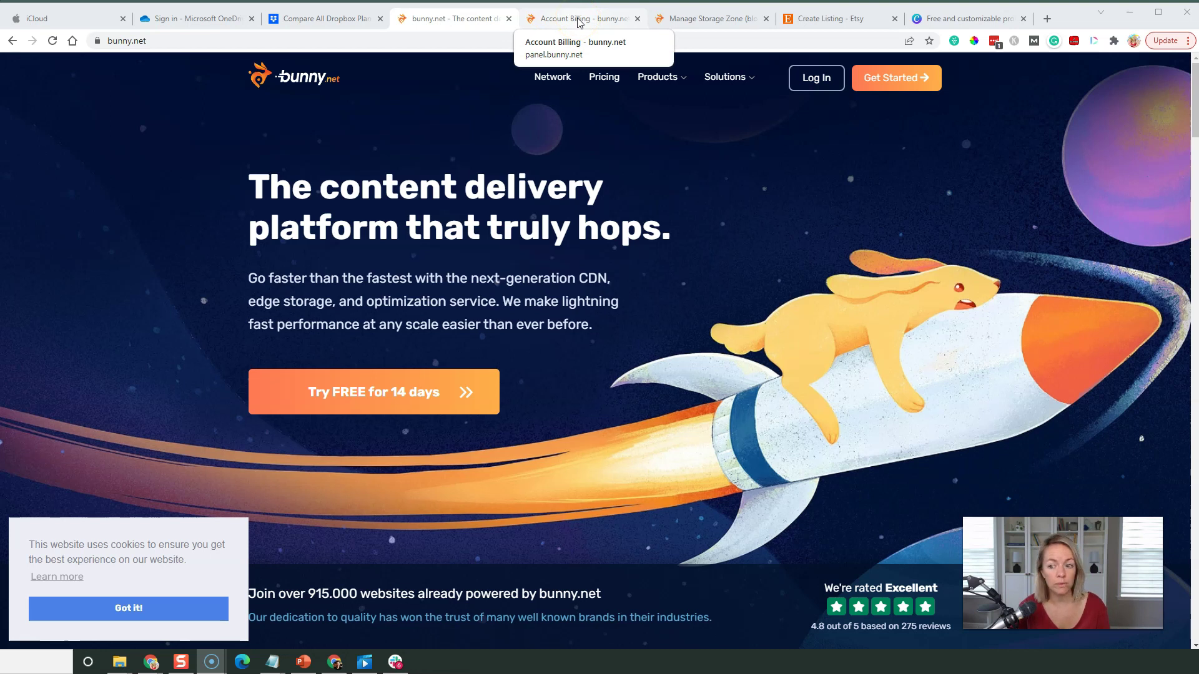
- Open the bunny.net account Billing History and scroll through the charges
click(580, 23)
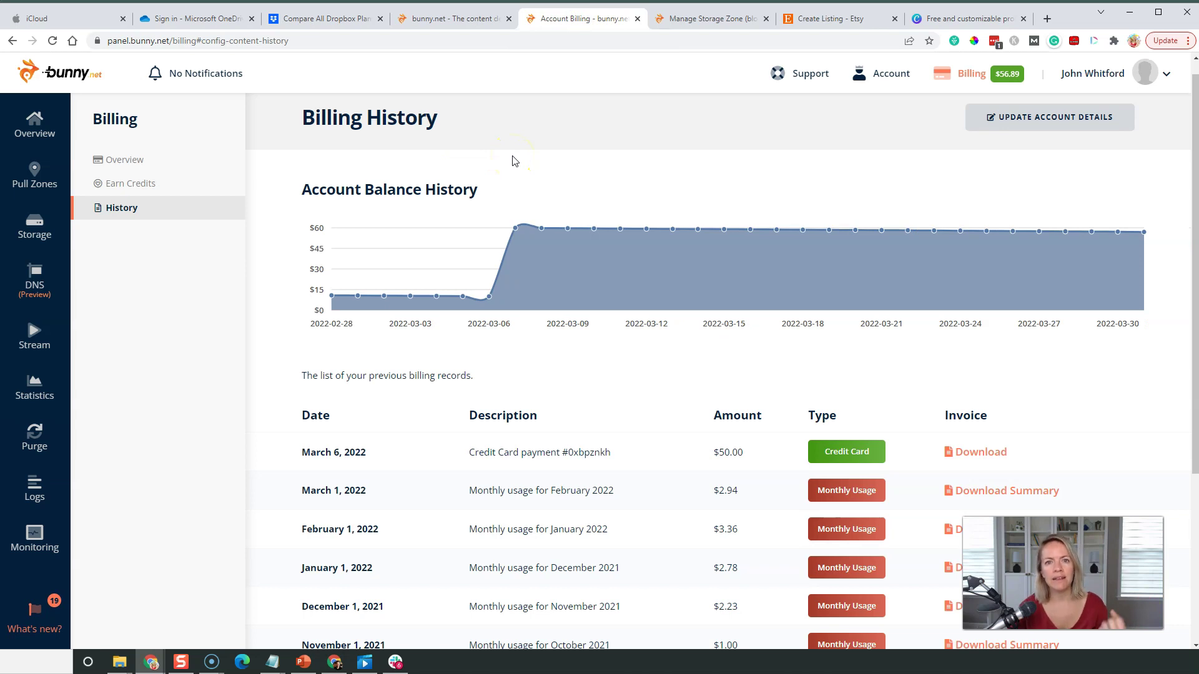
click(654, 375)
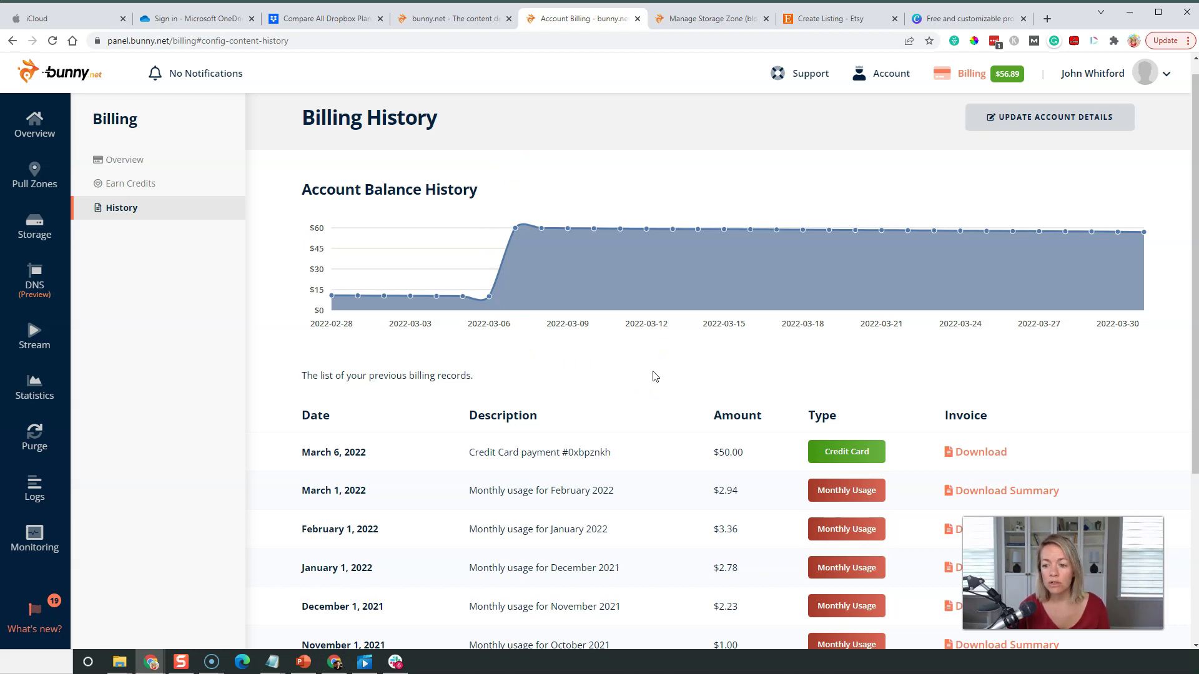
scroll(653, 375, down, 1)
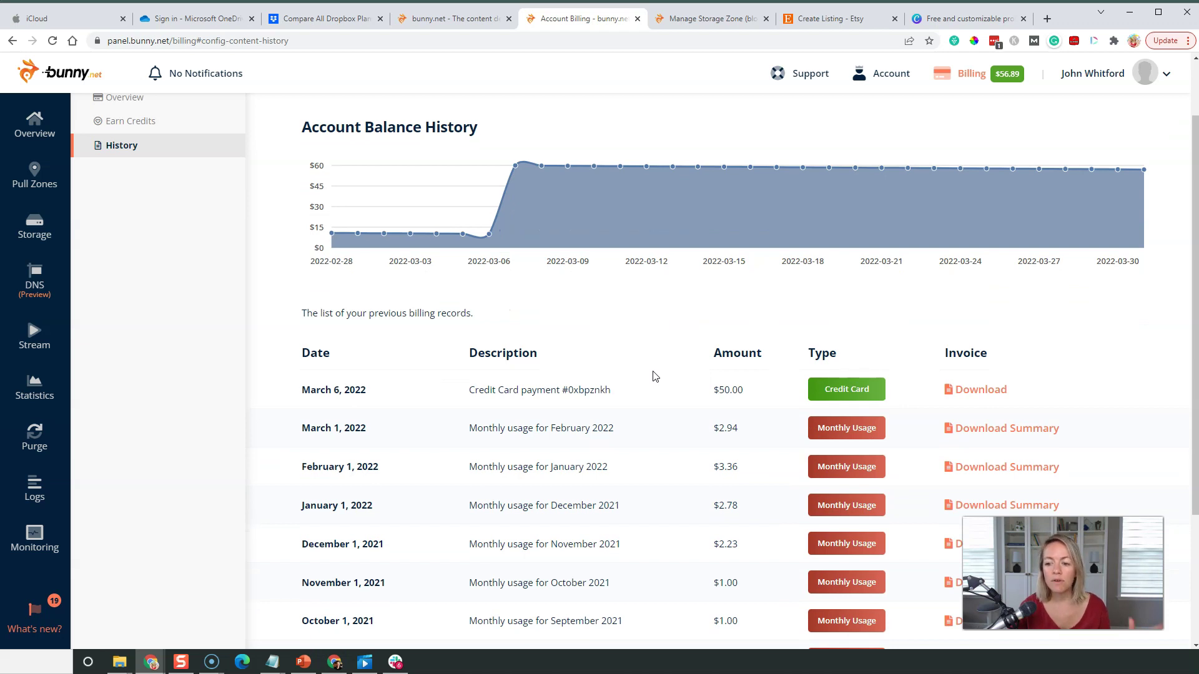
scroll(654, 375, up, 1)
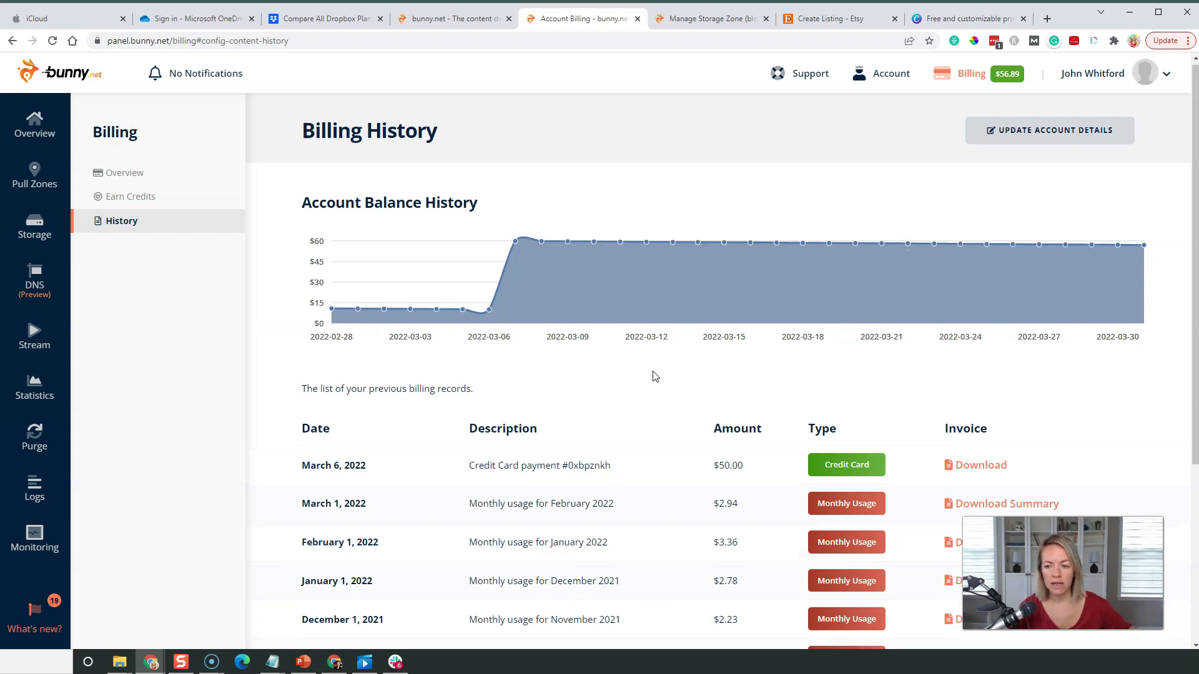
scroll(653, 375, down, 1)
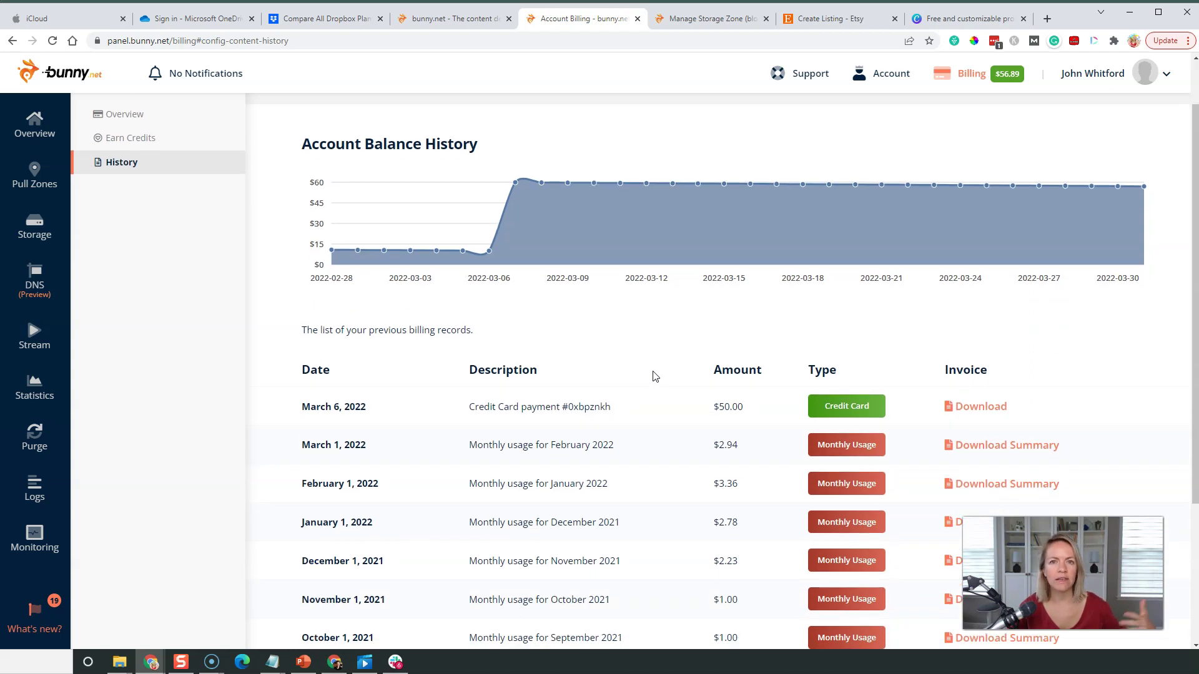
scroll(653, 375, down, 2)
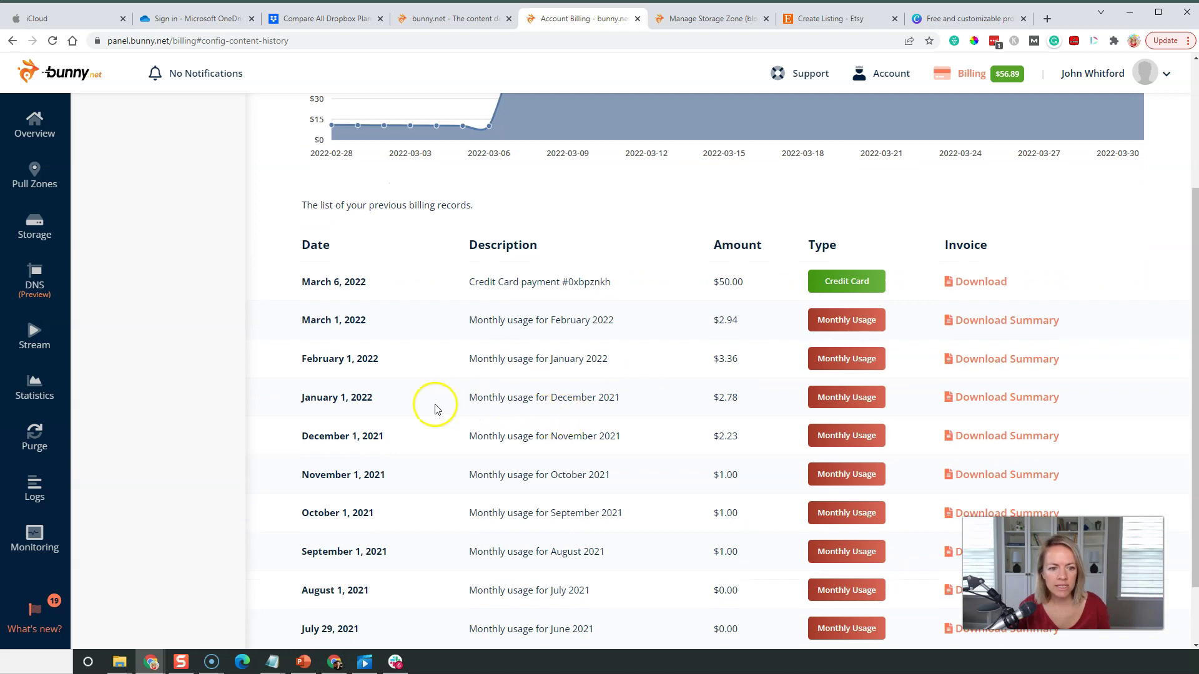
- Highlight the monthly usage amounts, including $2.94, and the $50.00 payment, then return to File Manager
double_click(732, 397)
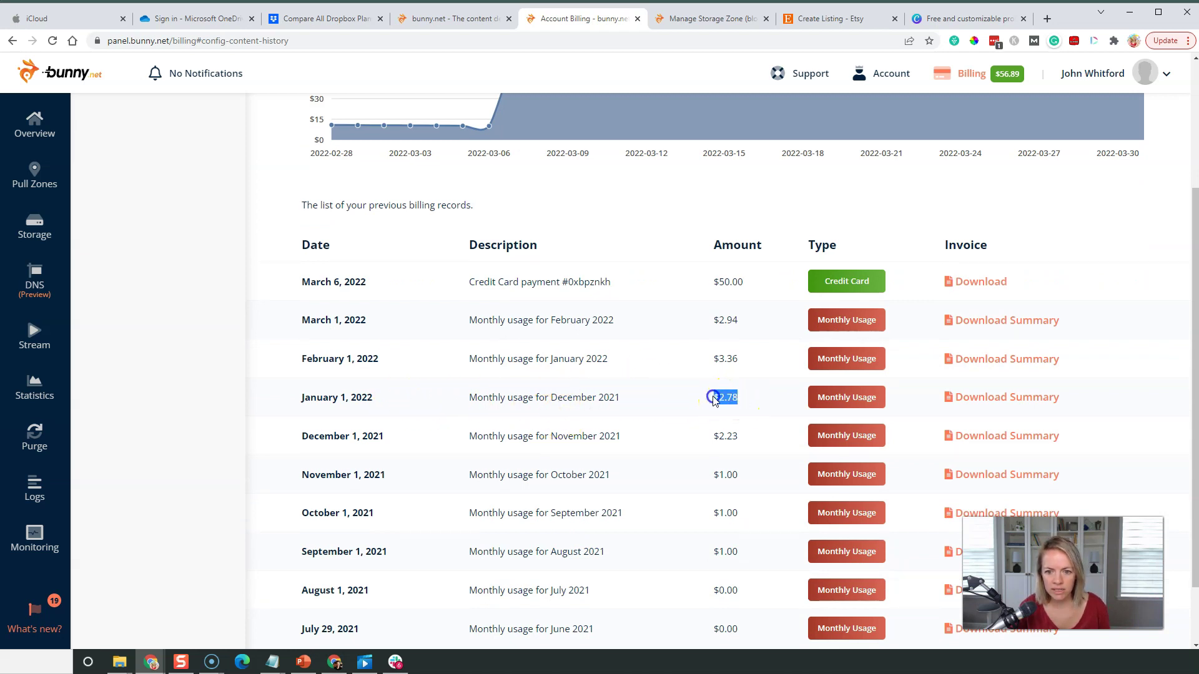
double_click(719, 356)
click(732, 323)
double_click(729, 320)
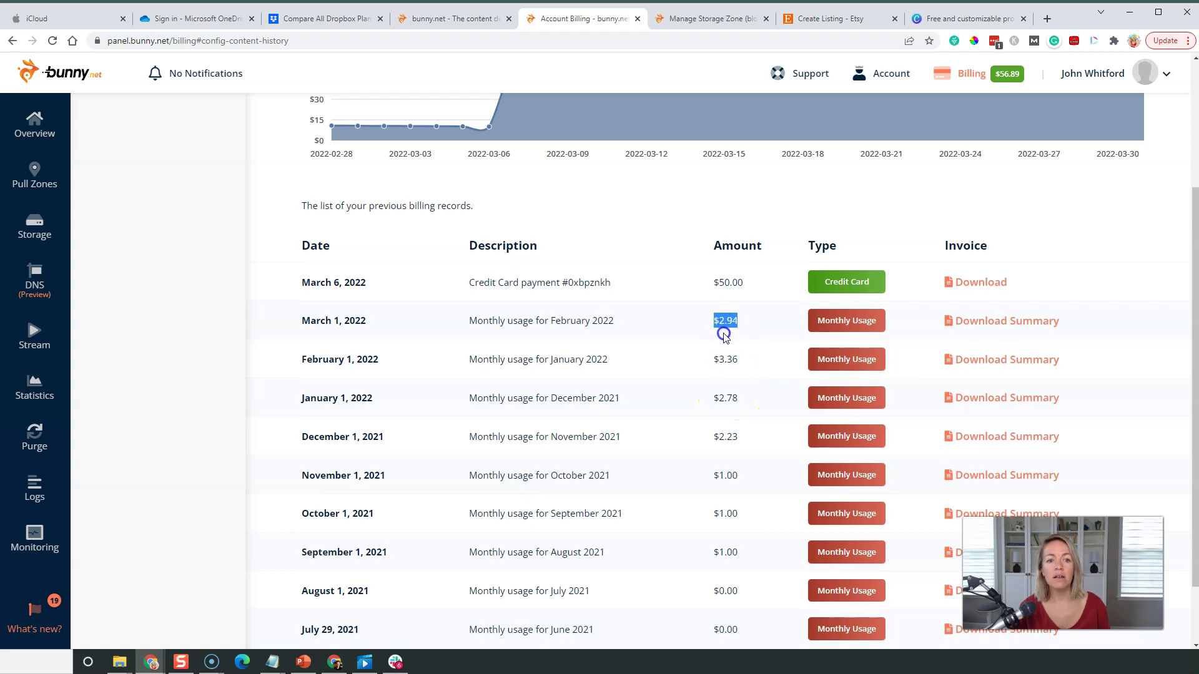
scroll(724, 331, up, 3)
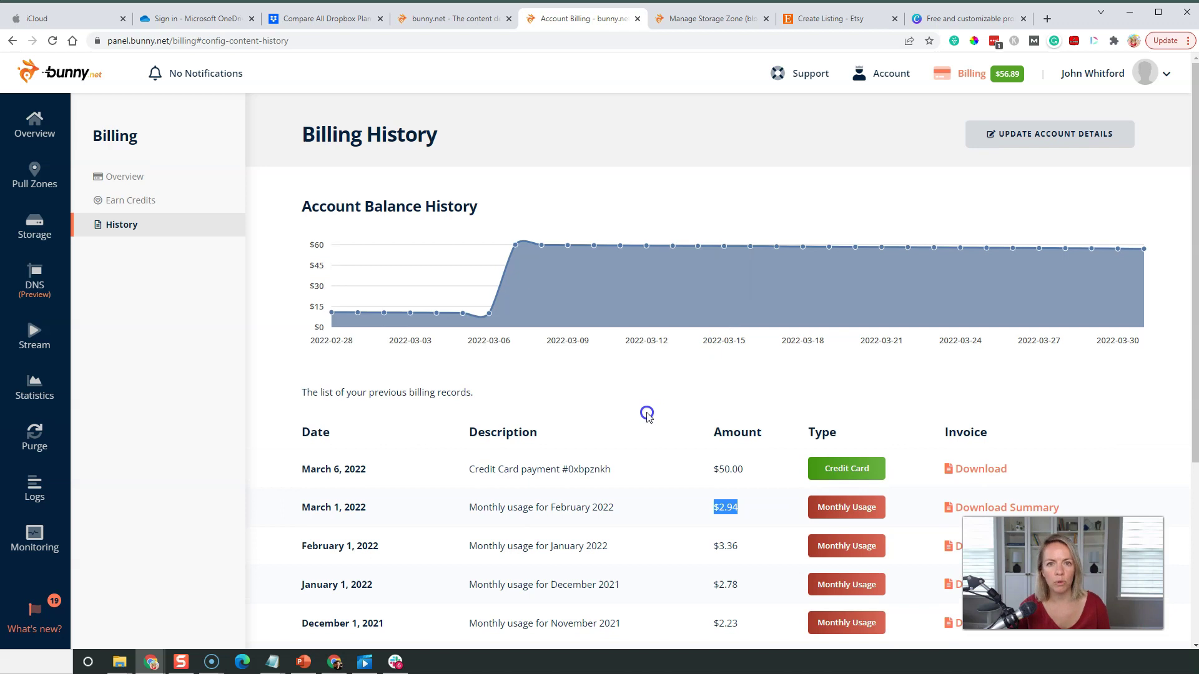
click(718, 504)
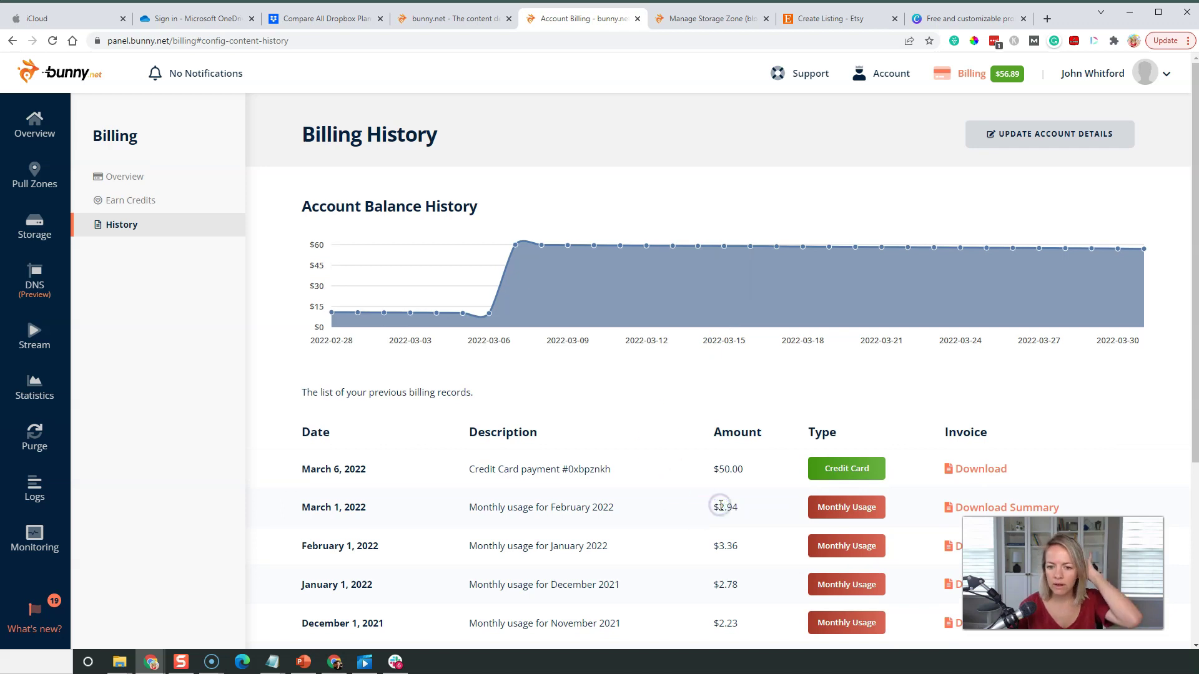
double_click(729, 469)
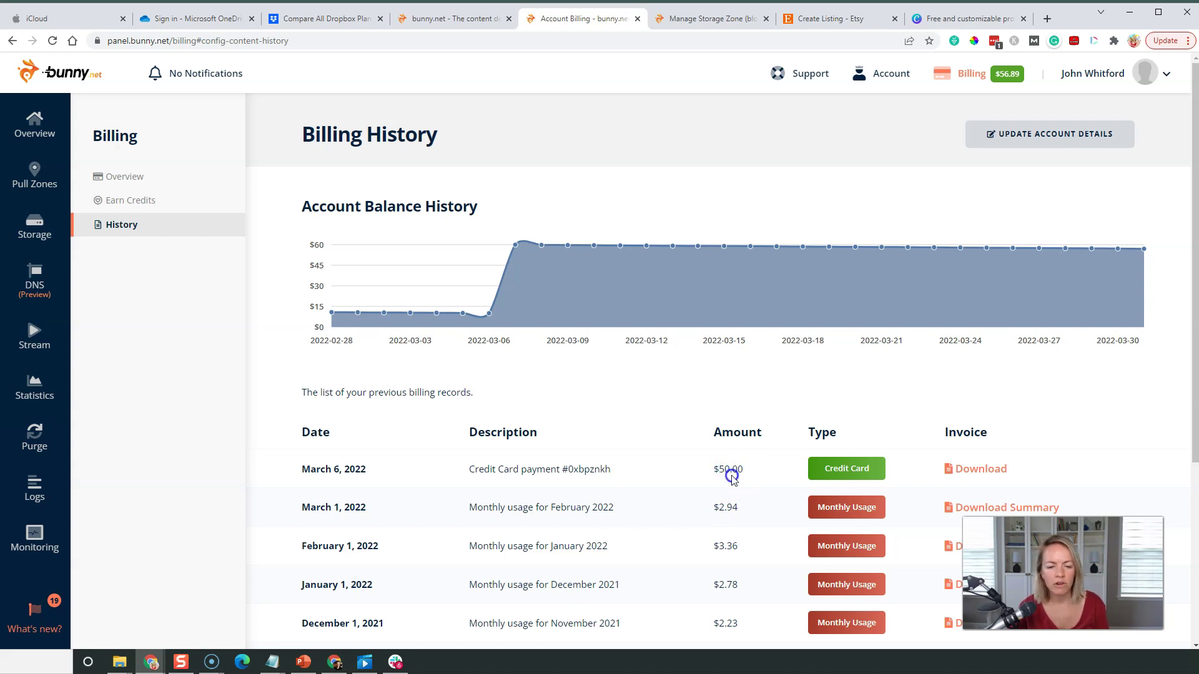
drag(741, 469, 709, 476)
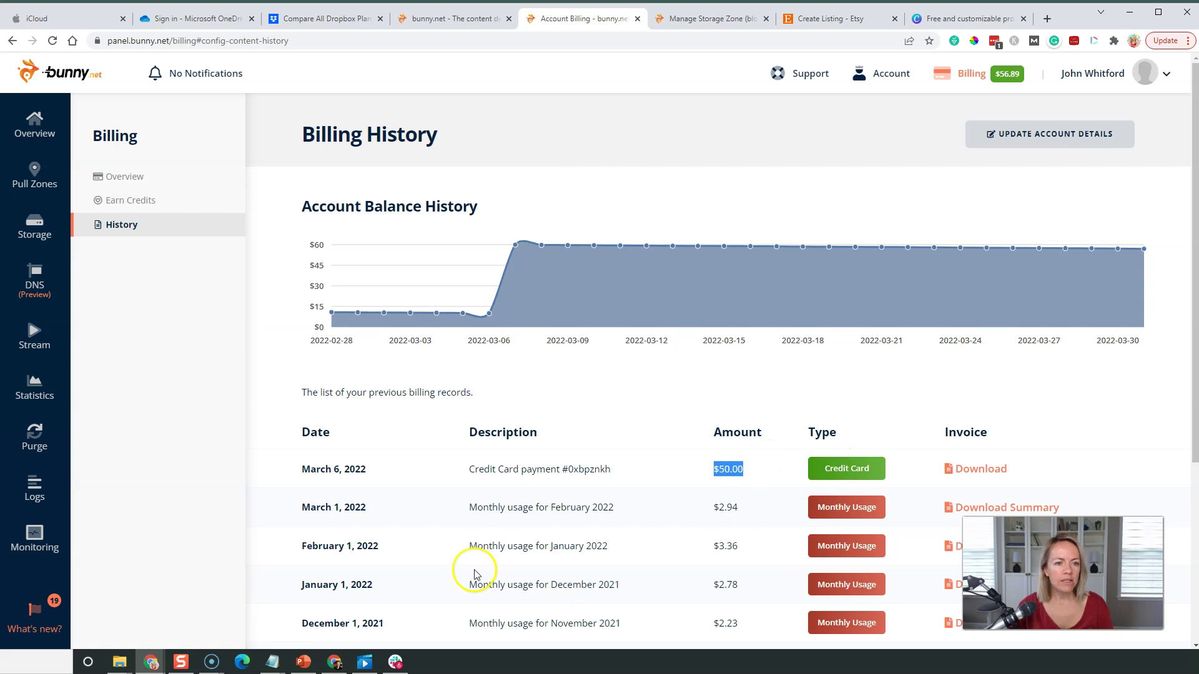
mouse_move(643, 253)
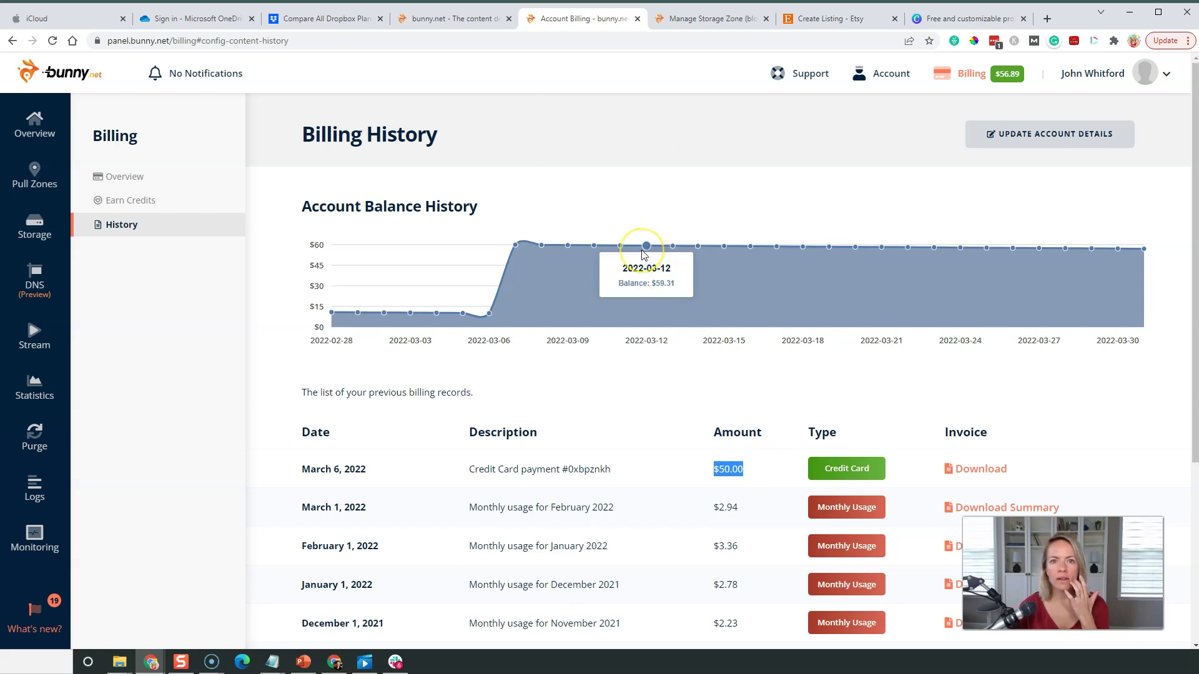
click(694, 20)
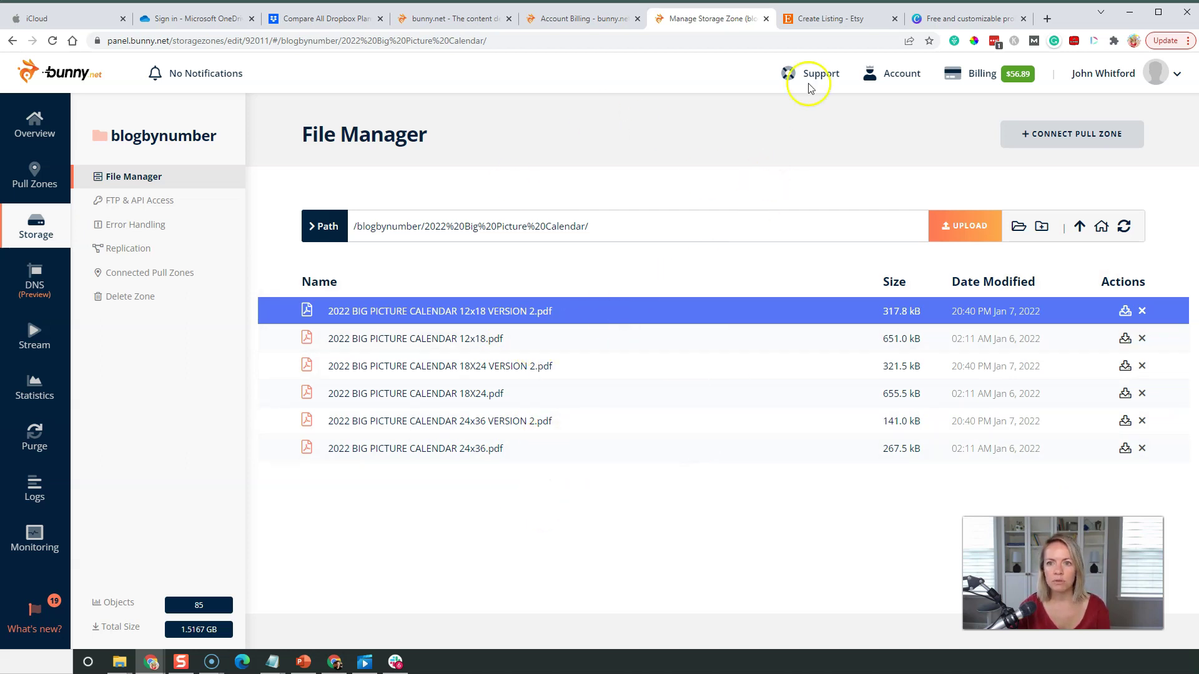
- Bring up Canva's Newsletter templates gallery listing 1,850 templates
click(943, 20)
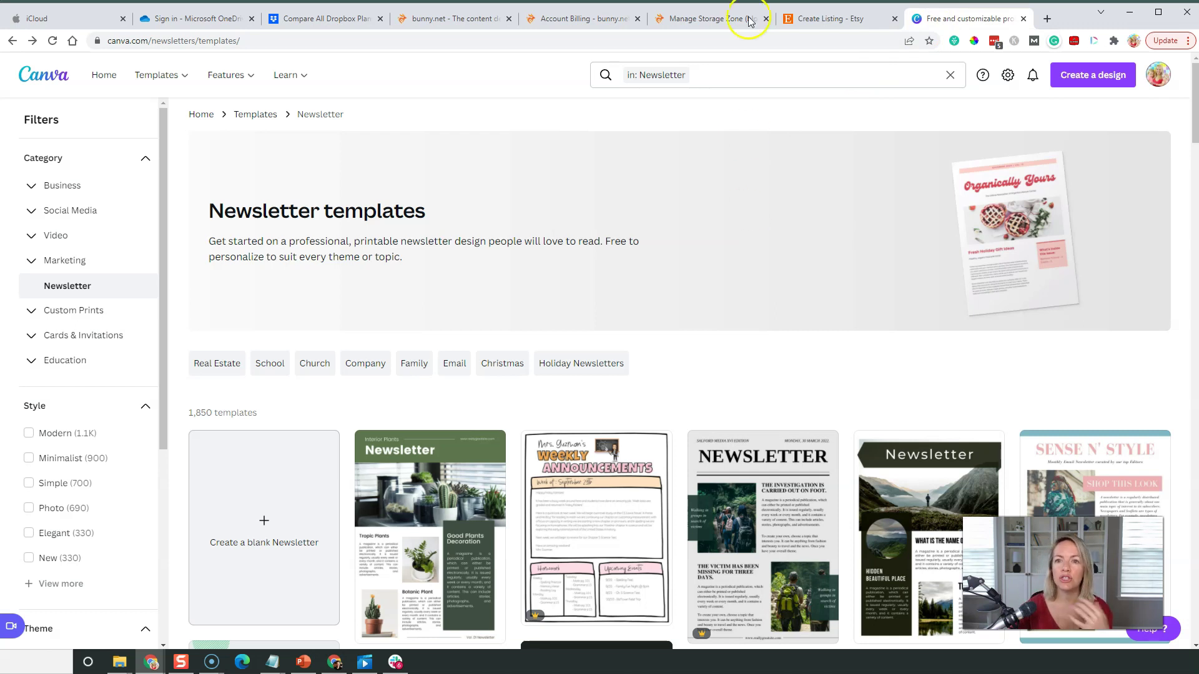
- Reorder the browser tabs so the Etsy listing sits ahead of the bunny.net storage zone
click(718, 19)
drag(889, 29, 763, 21)
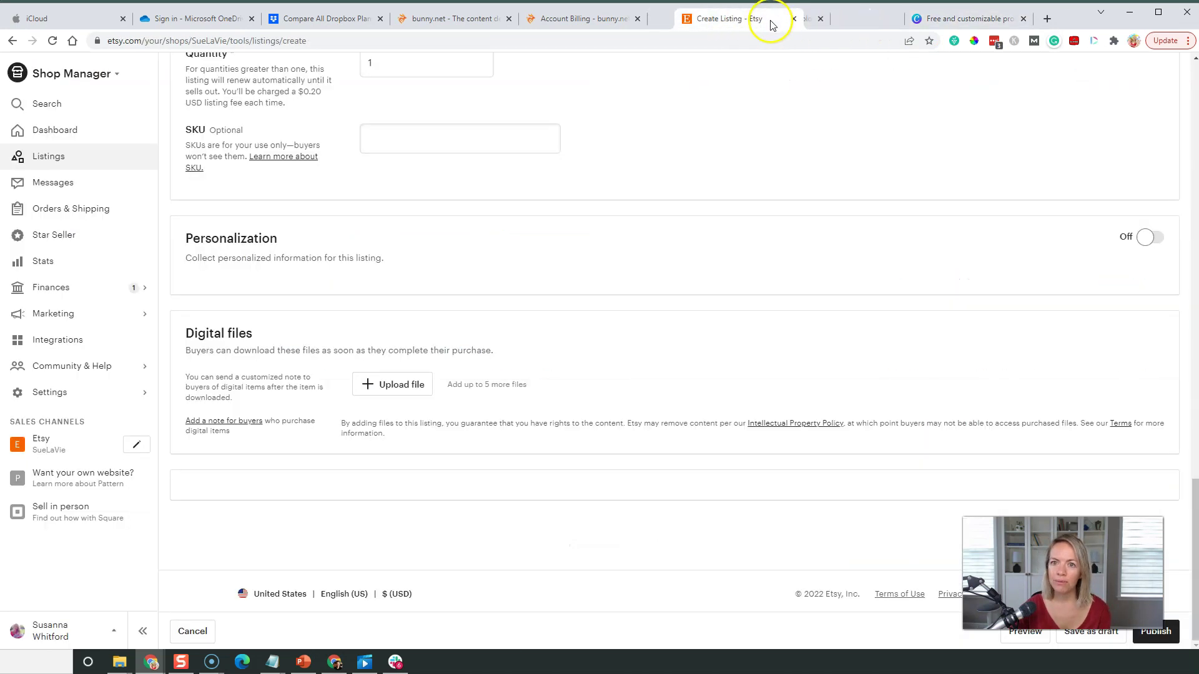
click(986, 20)
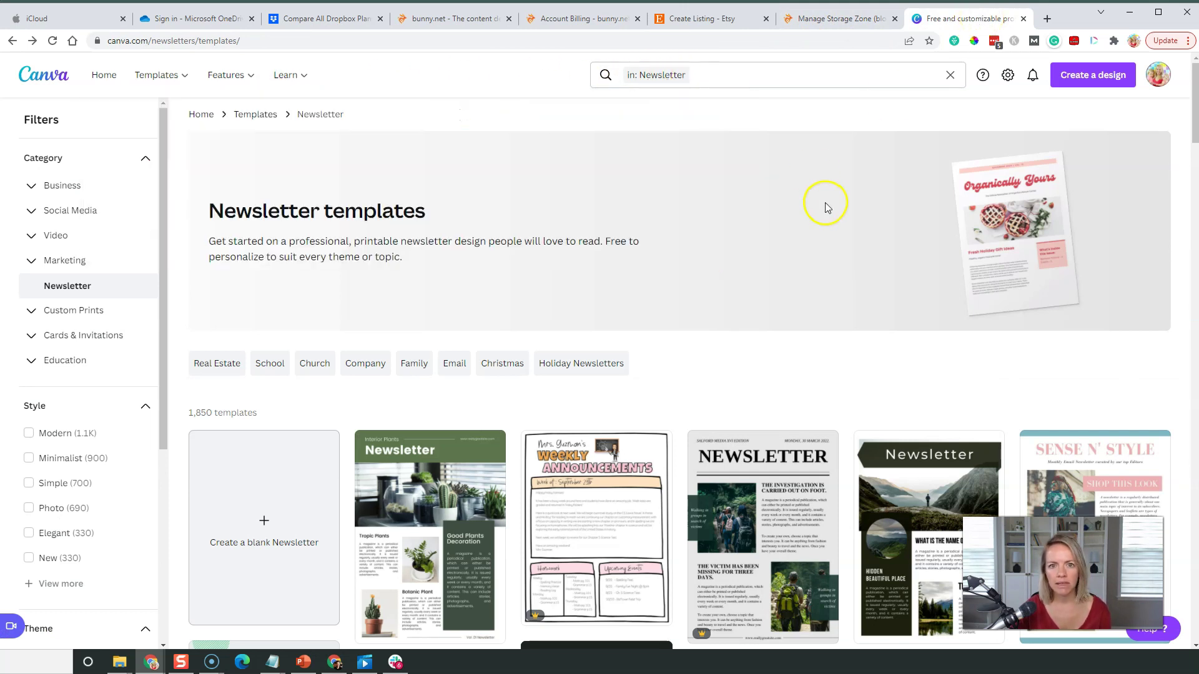
- Scroll the templates and open the Green Modern Classroom News A4 newsletter template
scroll(763, 196, down, 4)
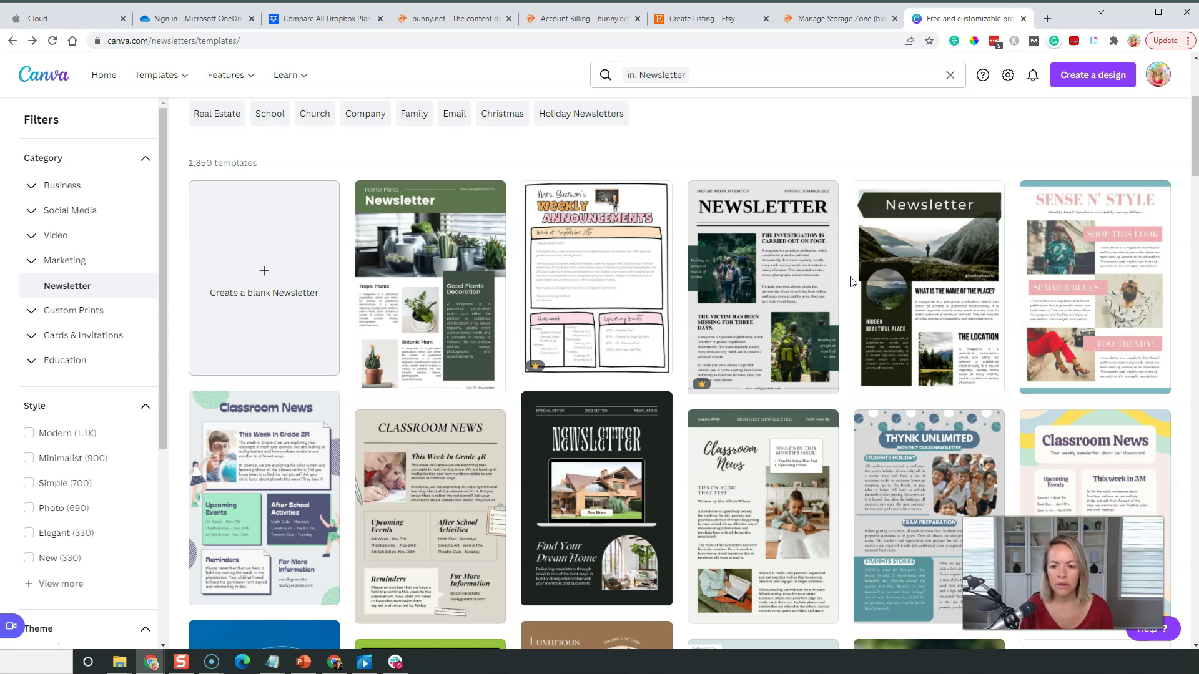
scroll(850, 282, down, 2)
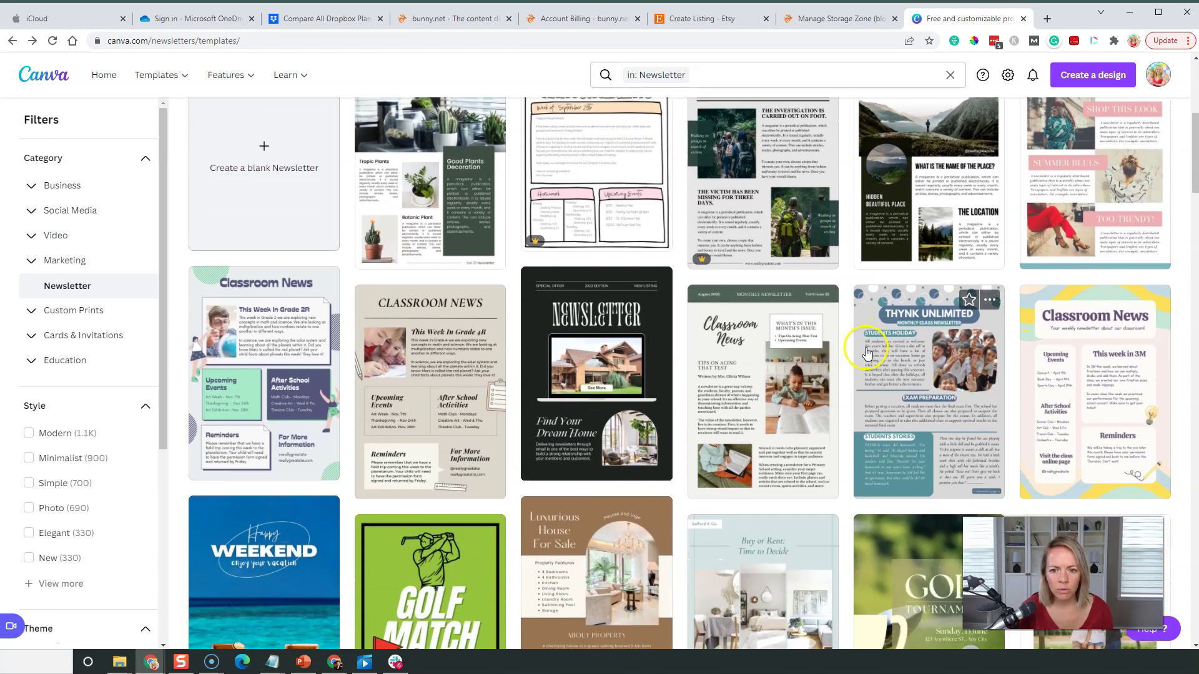
scroll(868, 350, down, 1)
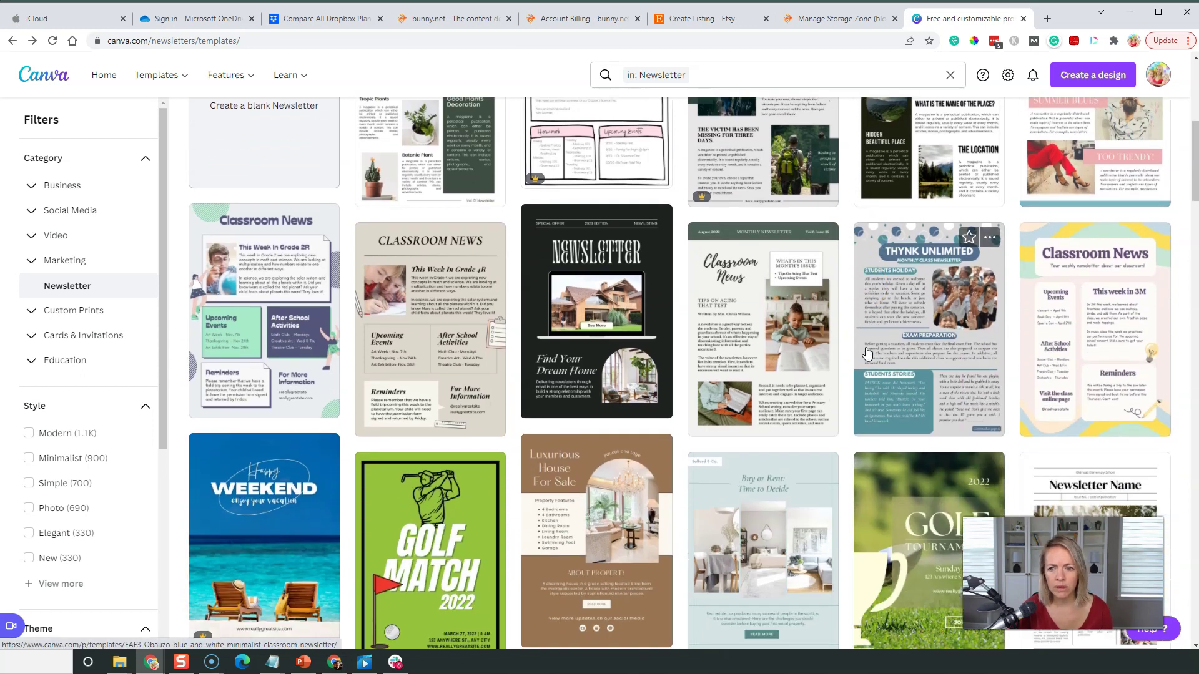
click(772, 350)
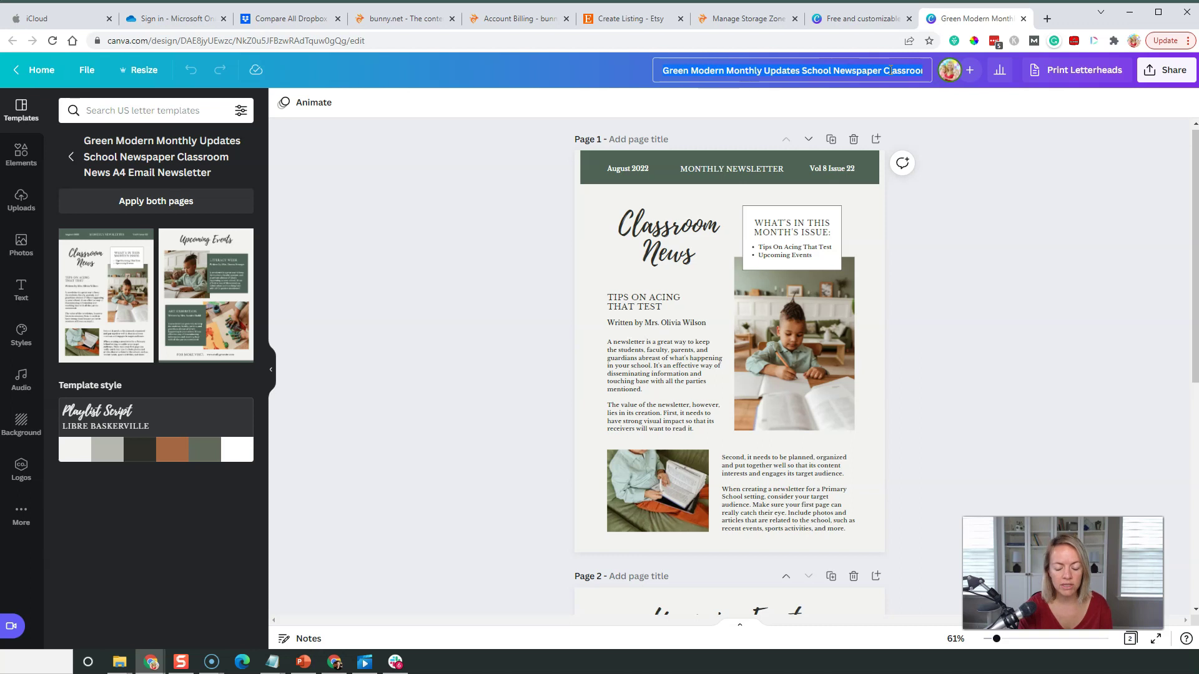
- Title the design 'The Big Picture Calendar - StartAMomBlog - Access Products Here', correcting typos
text(The)
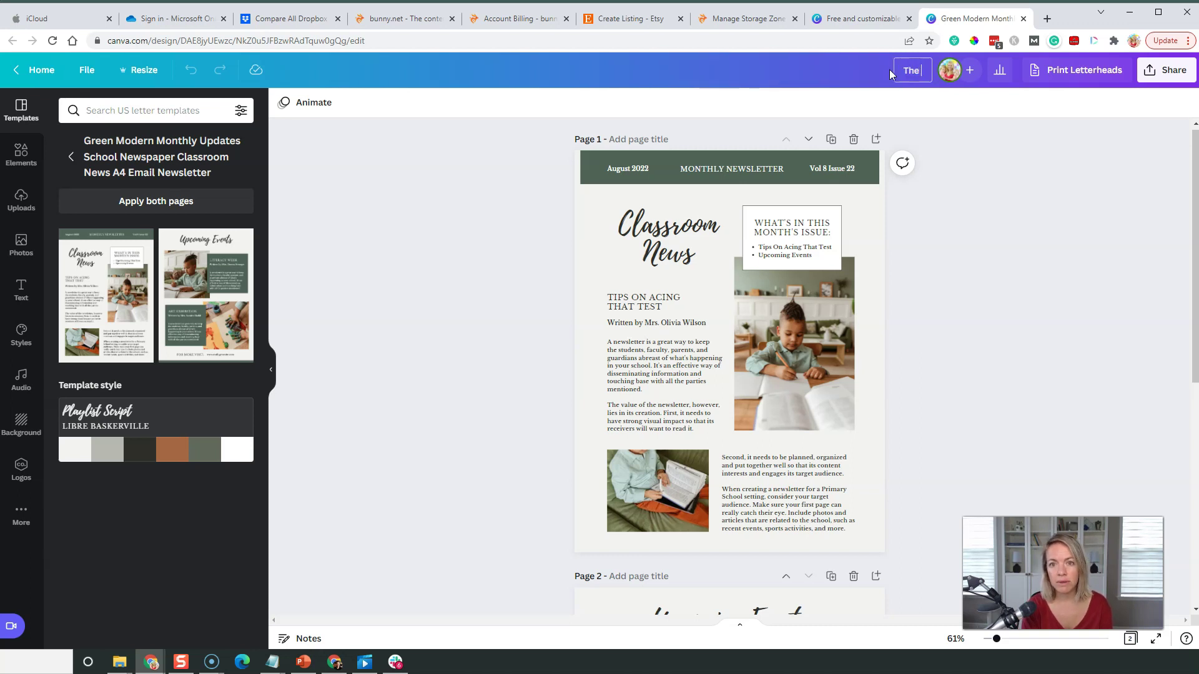
text( Big Picture Cal)
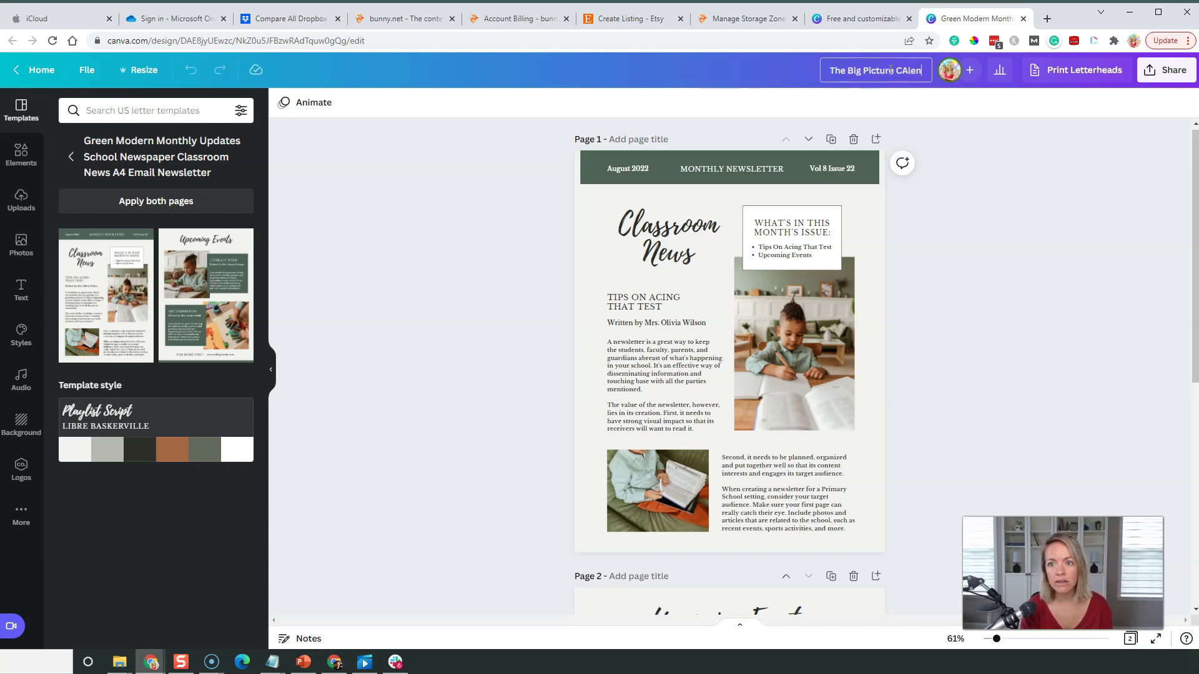
text(endar -)
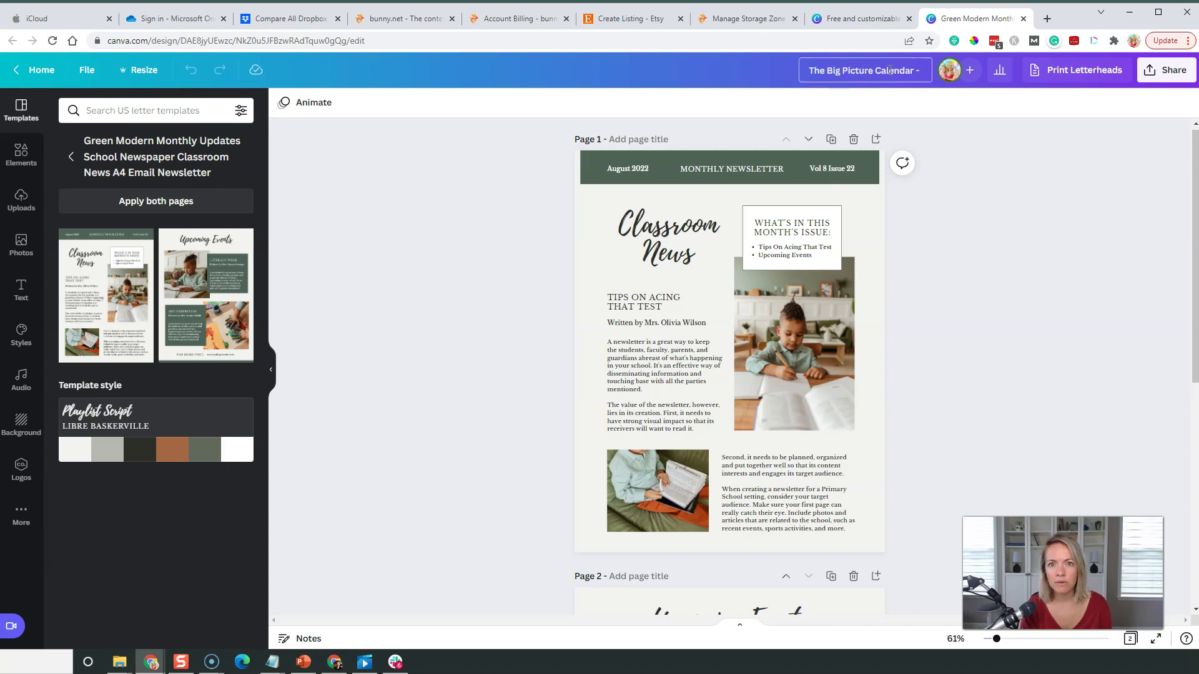
text( StartAMom)
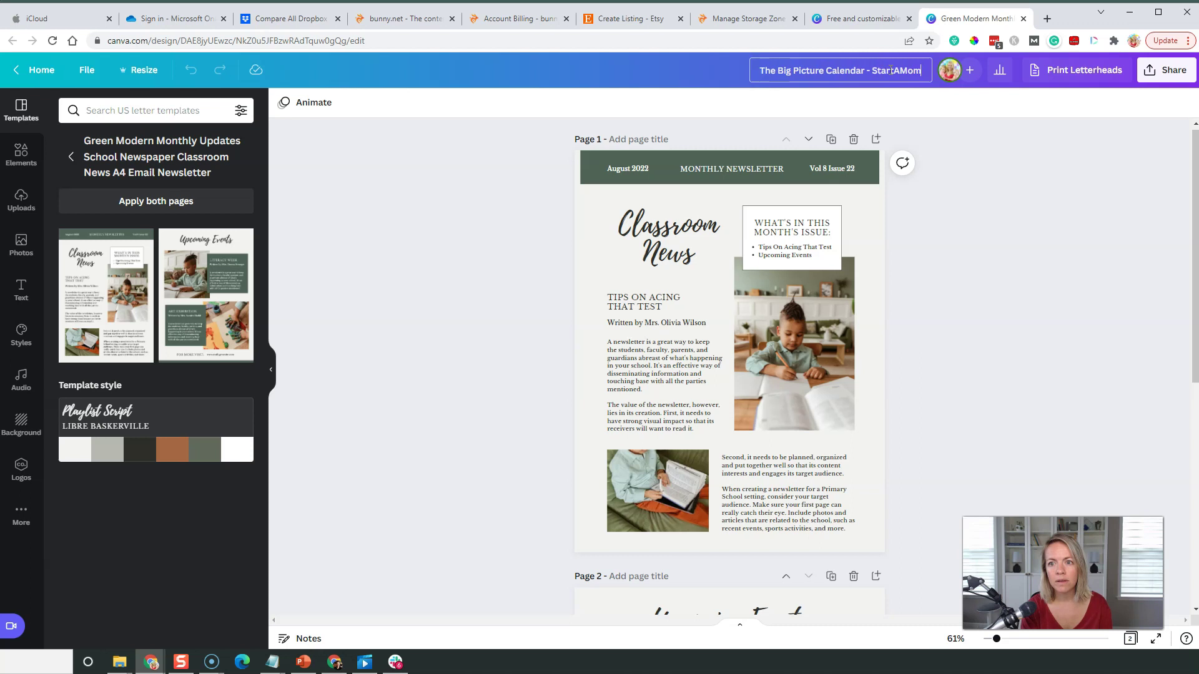
text(BLog)
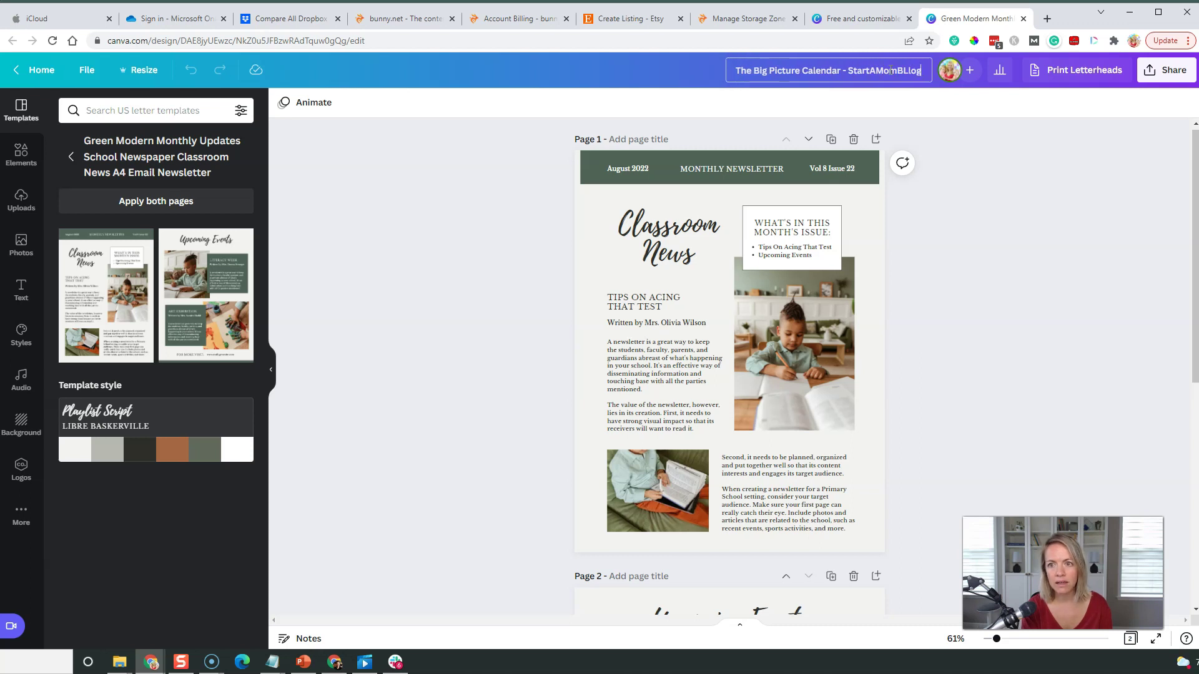
key(BackSpace)
key(BackSpace)
key(BackSpace)
text(log)
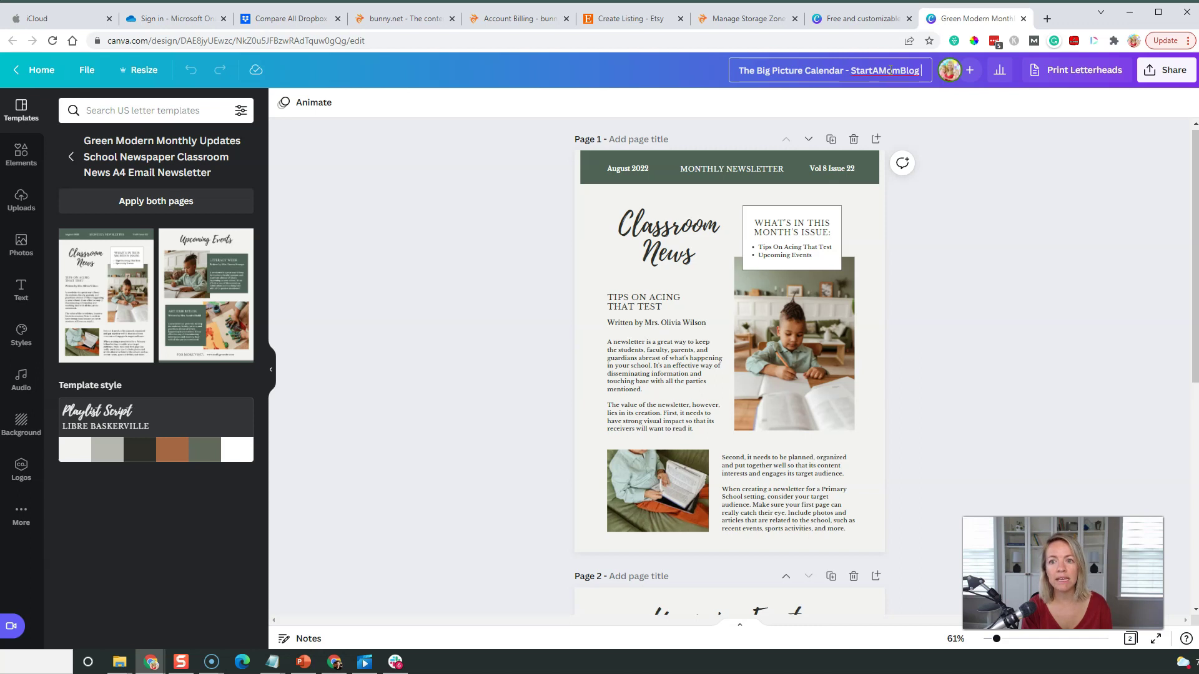
key(BackSpace)
text(- WEld)
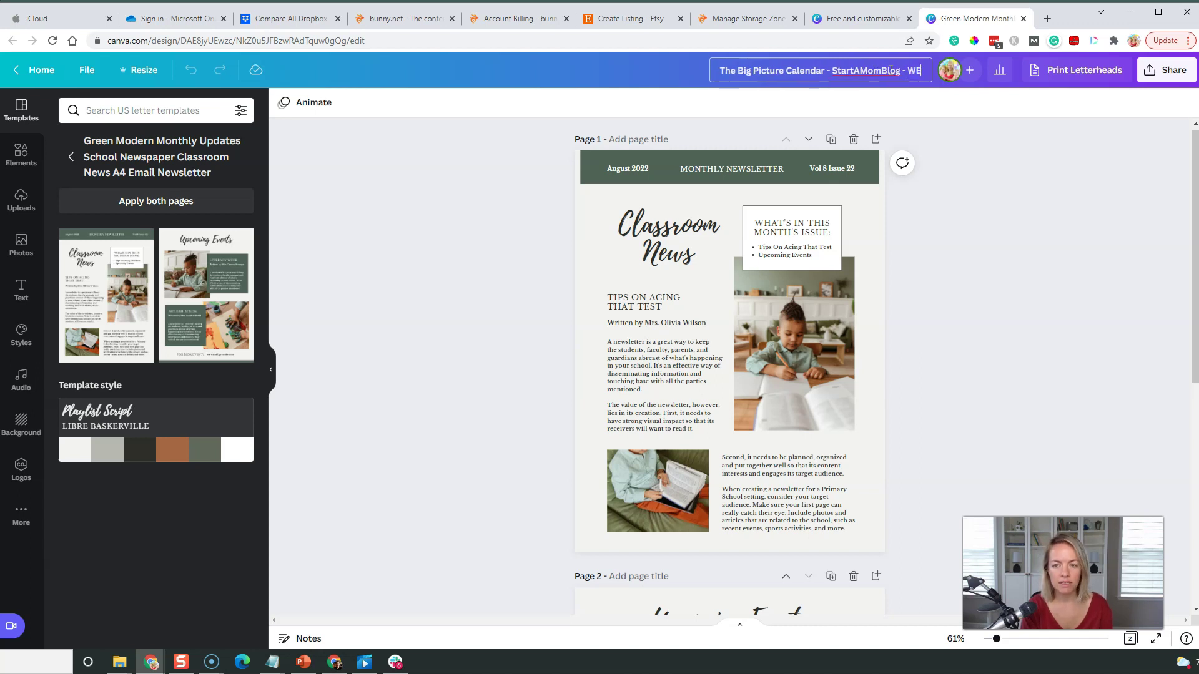
key(BackSpace)
key(BackSpace)
key(BackSpace)
key(BackSpace)
text(Ac)
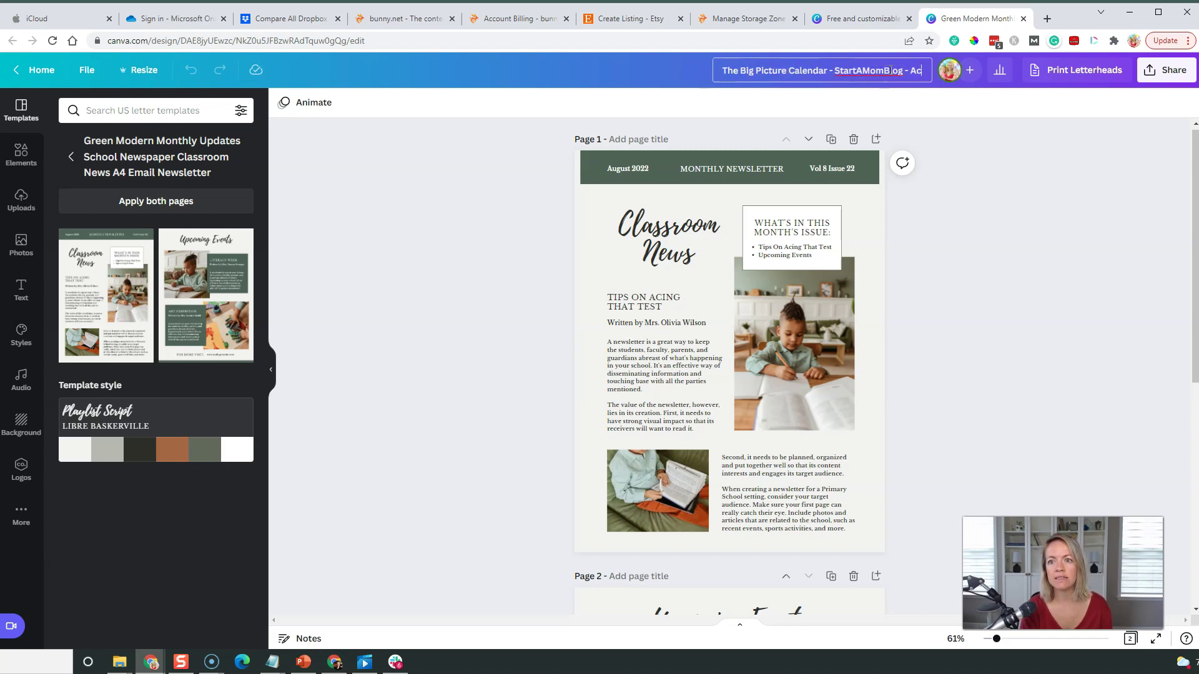
text(cess Products Here)
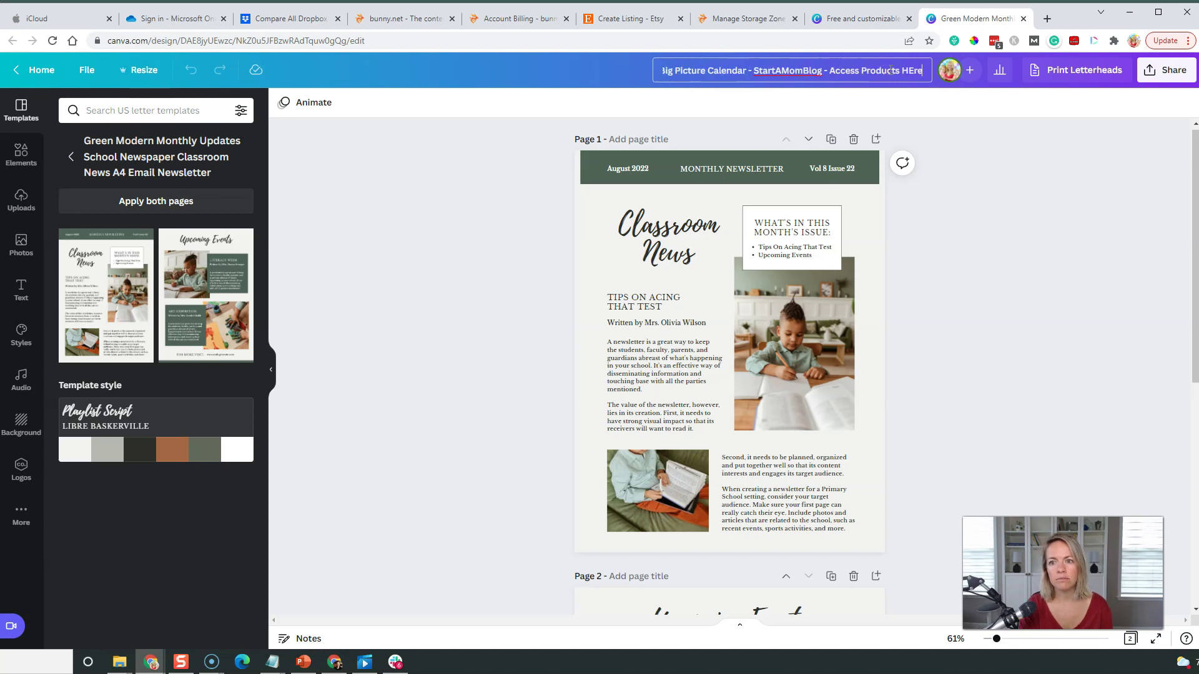
click(986, 202)
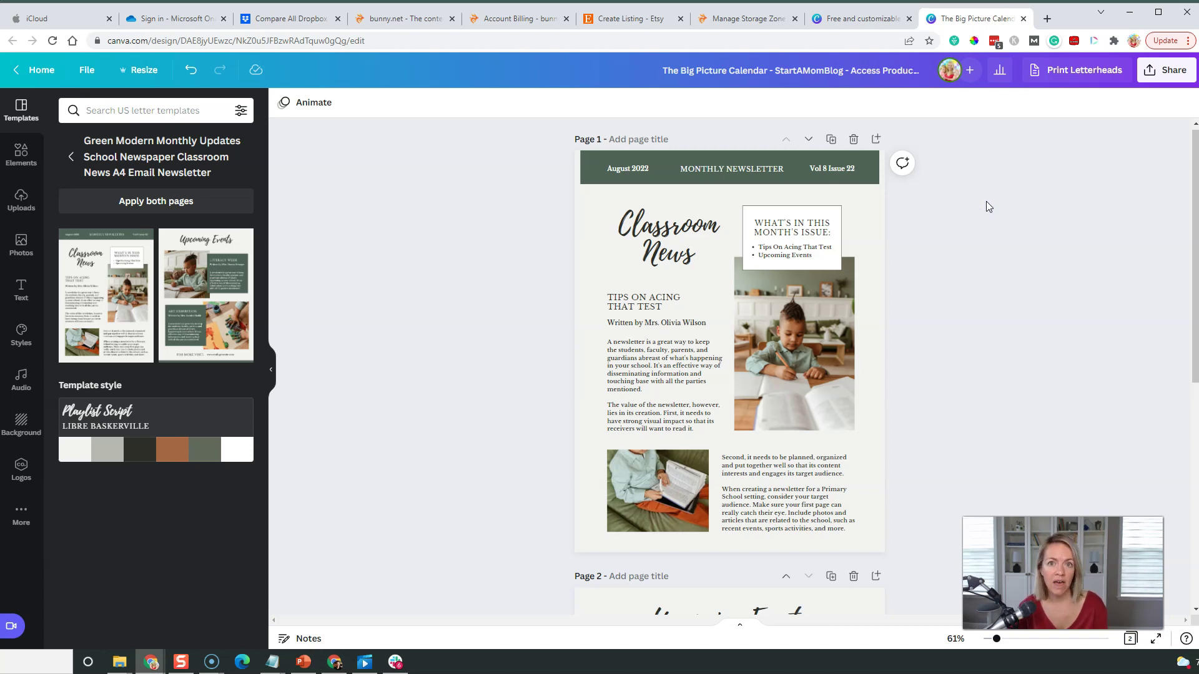
- Change the MONTHLY NEWSLETTER header to 'THANK YOU SO MUCH!!'
click(730, 169)
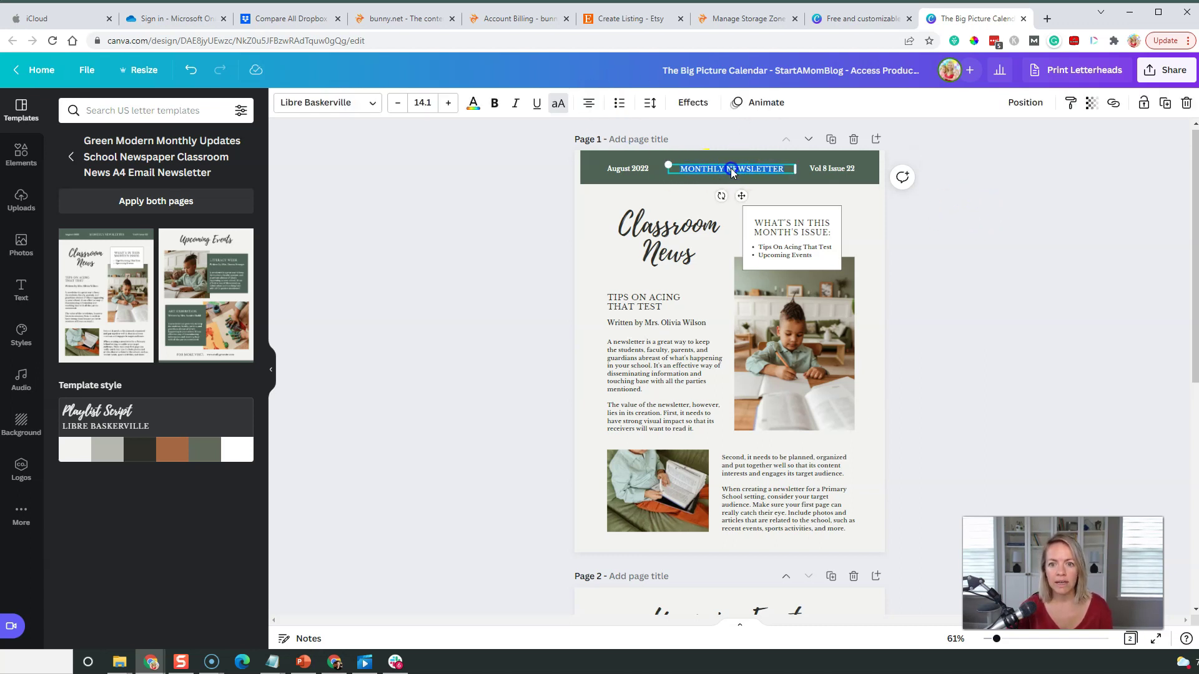
triple_click(733, 169)
text(BIG)
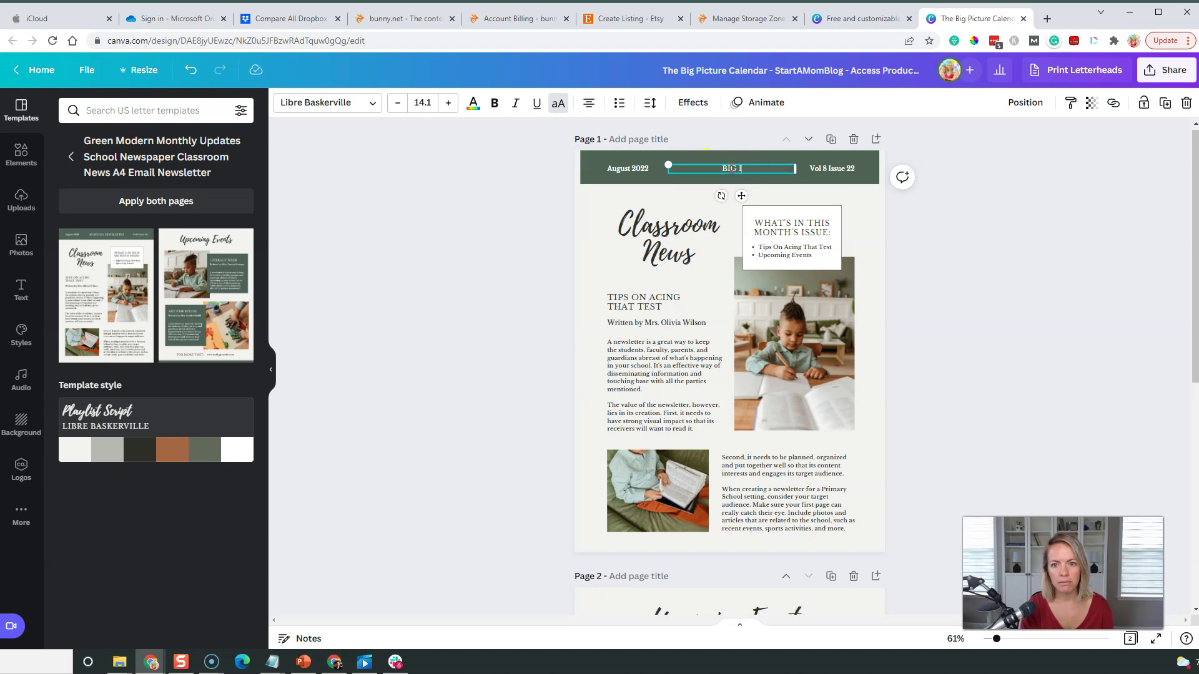
text(DEA)
key(BackSpace)
key(BackSpace)
key(BackSpace)
key(BackSpace)
key(BackSpace)
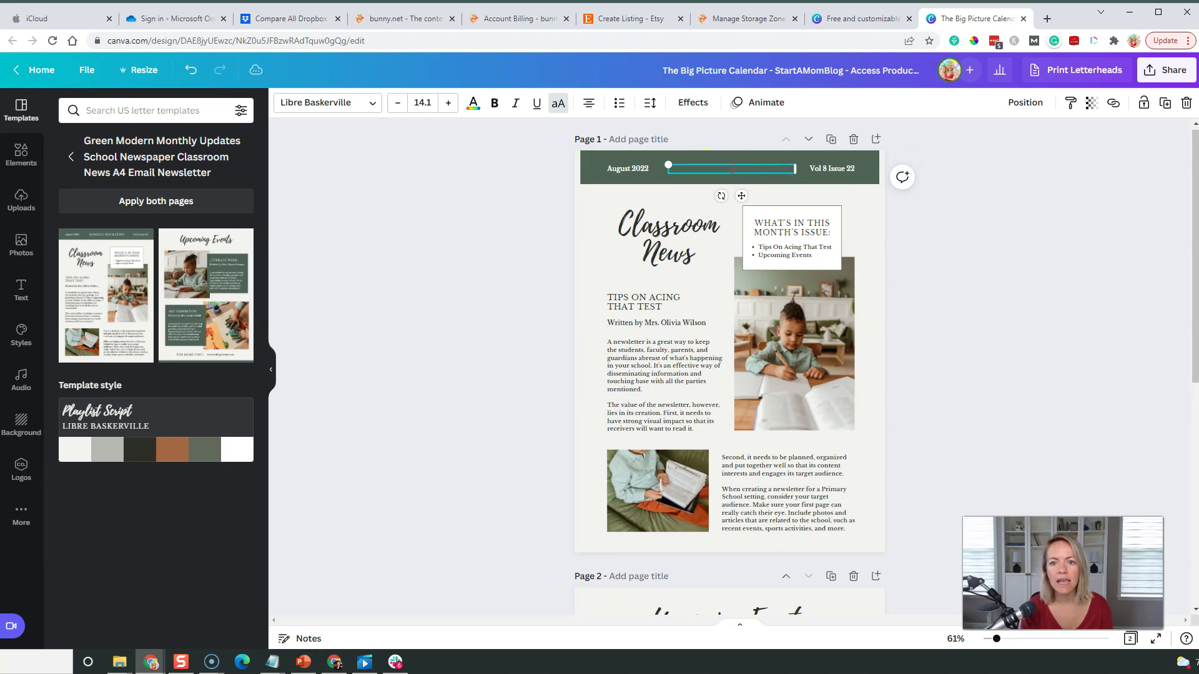
text(THANK YOU SO MUCH!!)
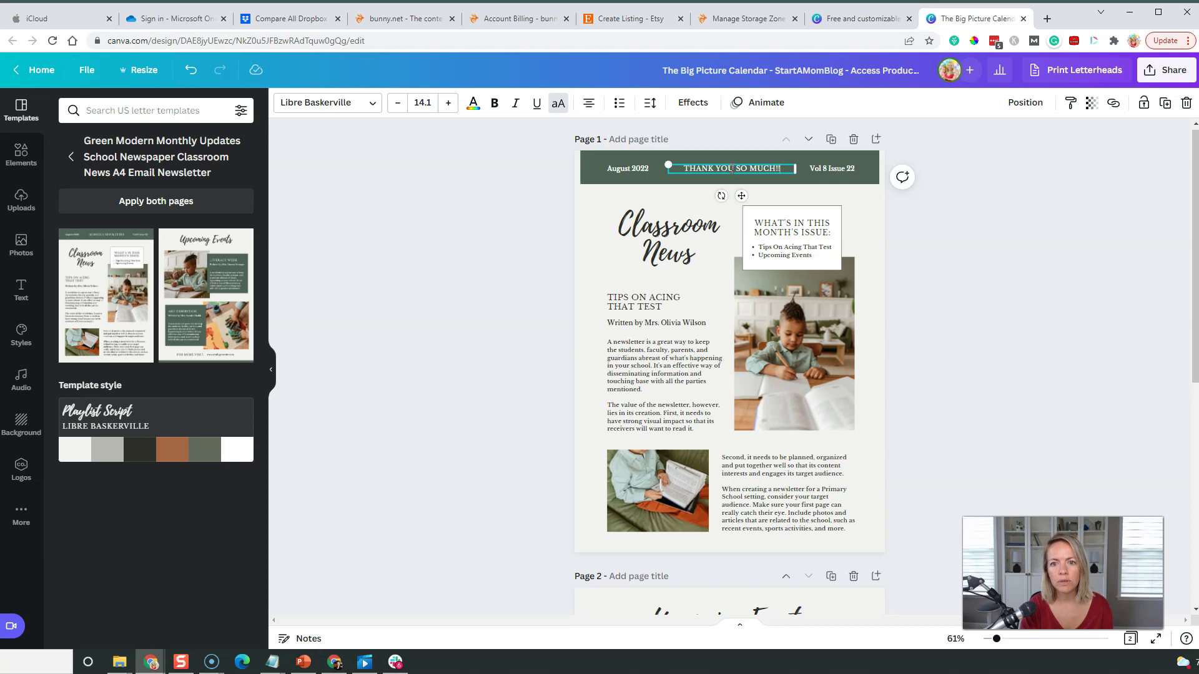
- Replace the Classroom News title with 'Thank you!'
click(653, 241)
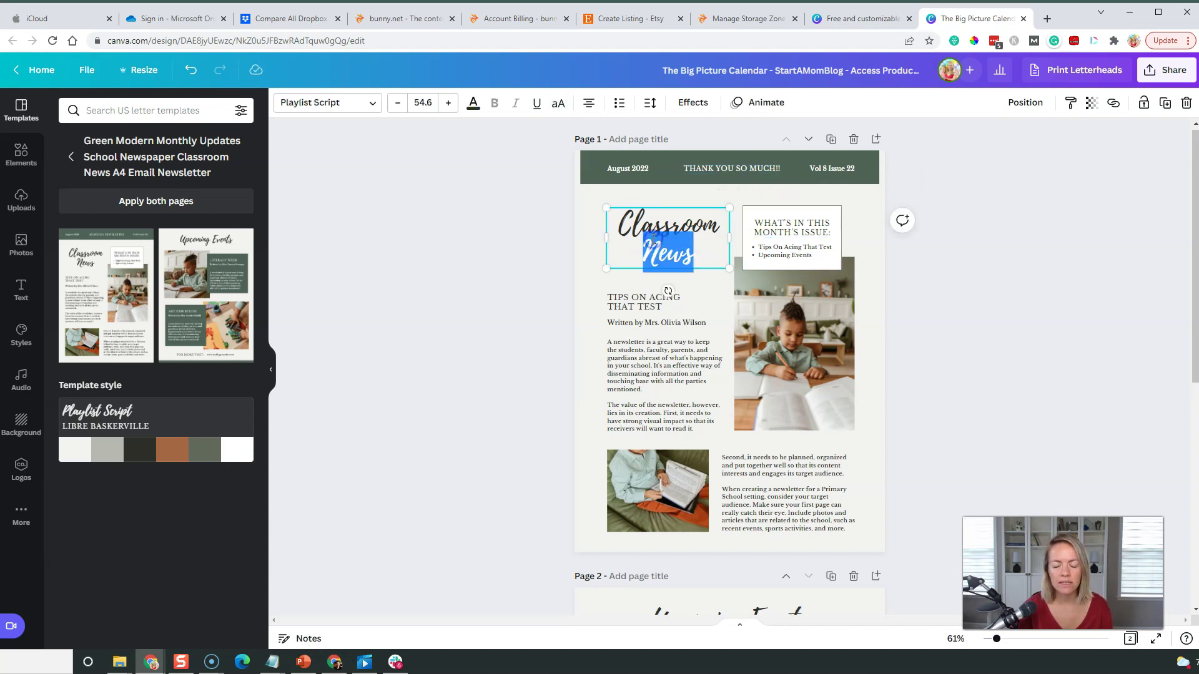
double_click(641, 223)
key(ctrl+a)
text(Thank you!)
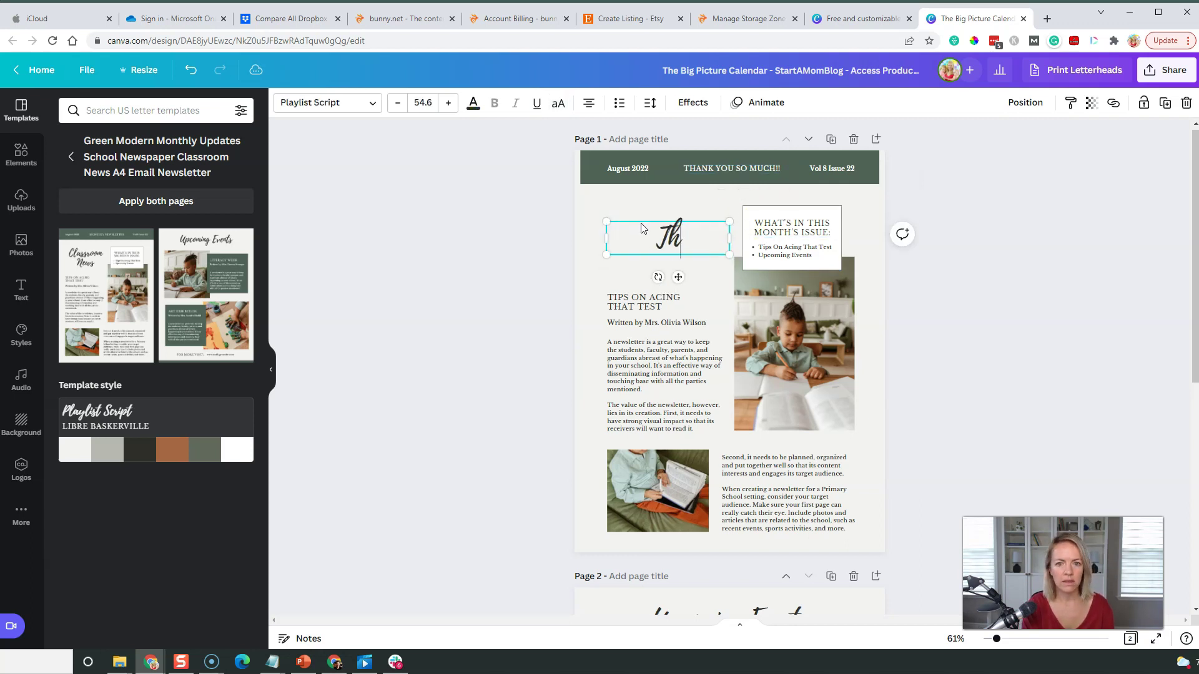
- Change the TIPS ON ACING THAT TEST heading to 'Access your products'
click(630, 303)
double_click(631, 302)
key(ctrl+a)
text(Acces)
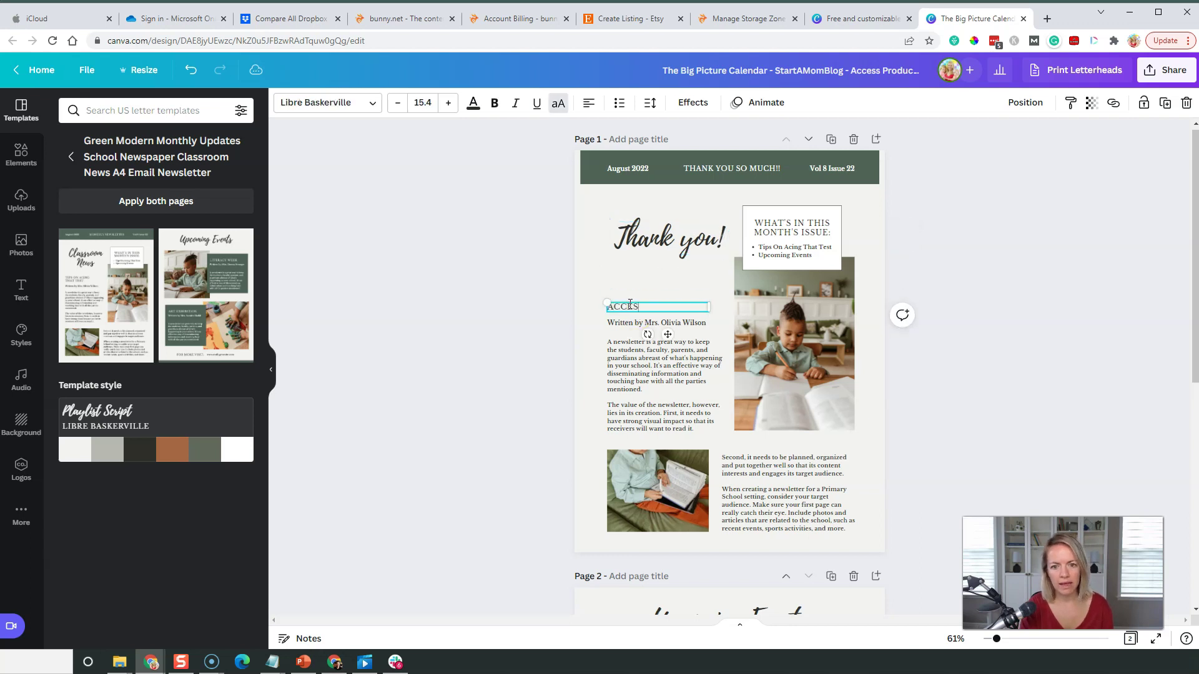
text(s your produc)
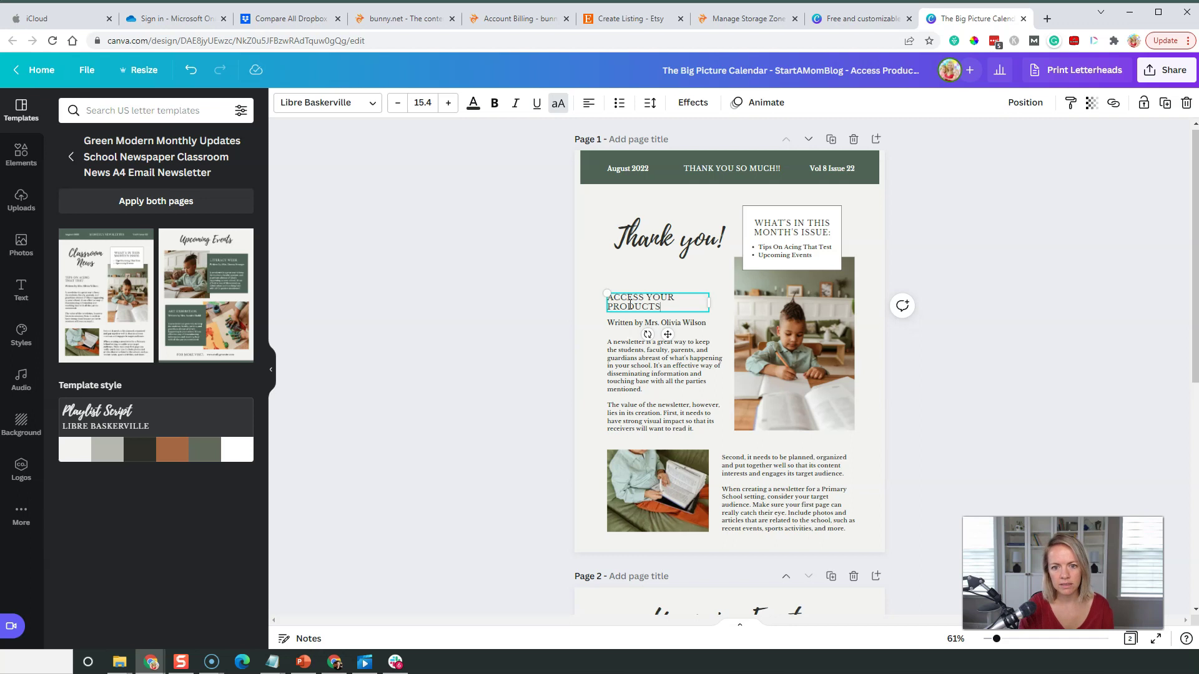
click(540, 361)
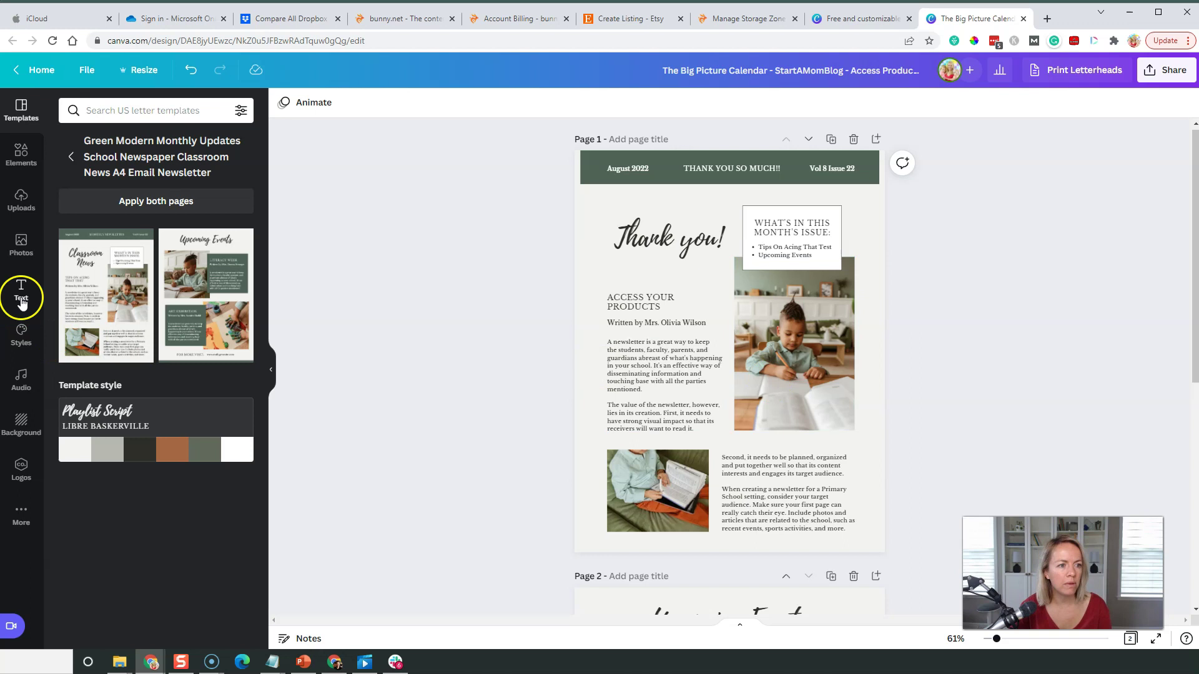
- Search uploads for 'calendar' and fit the pink calendar image into the photo frame at 3.3 by 3.1
click(28, 215)
click(136, 110)
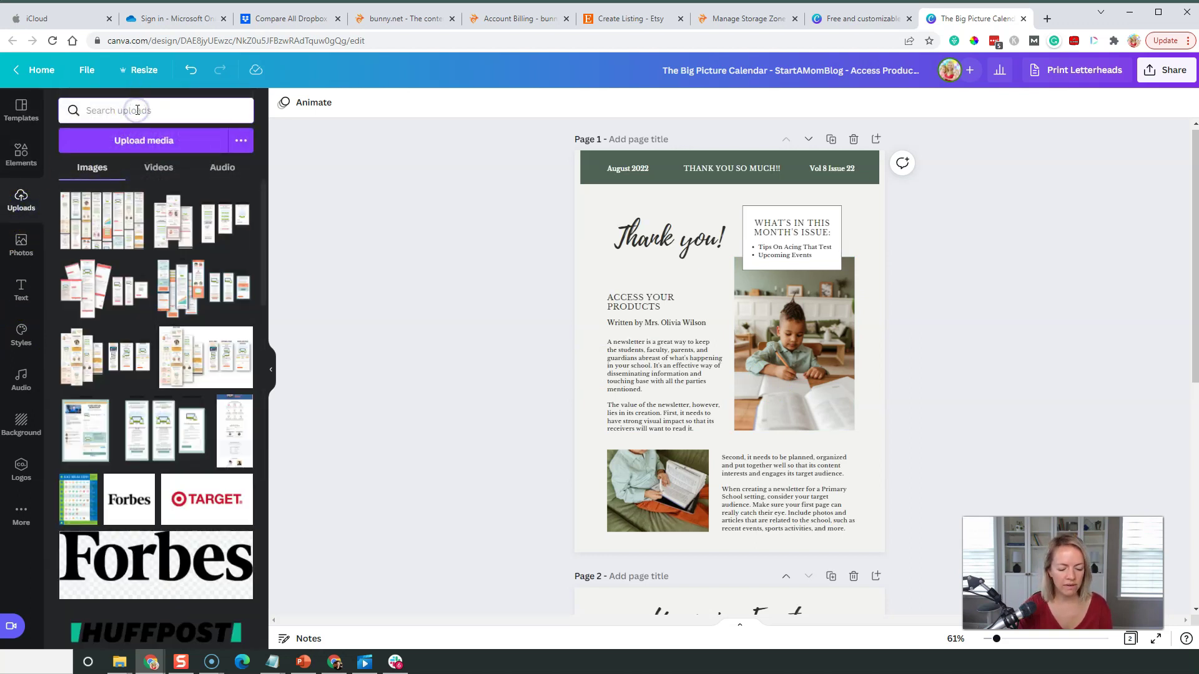
text(calendar)
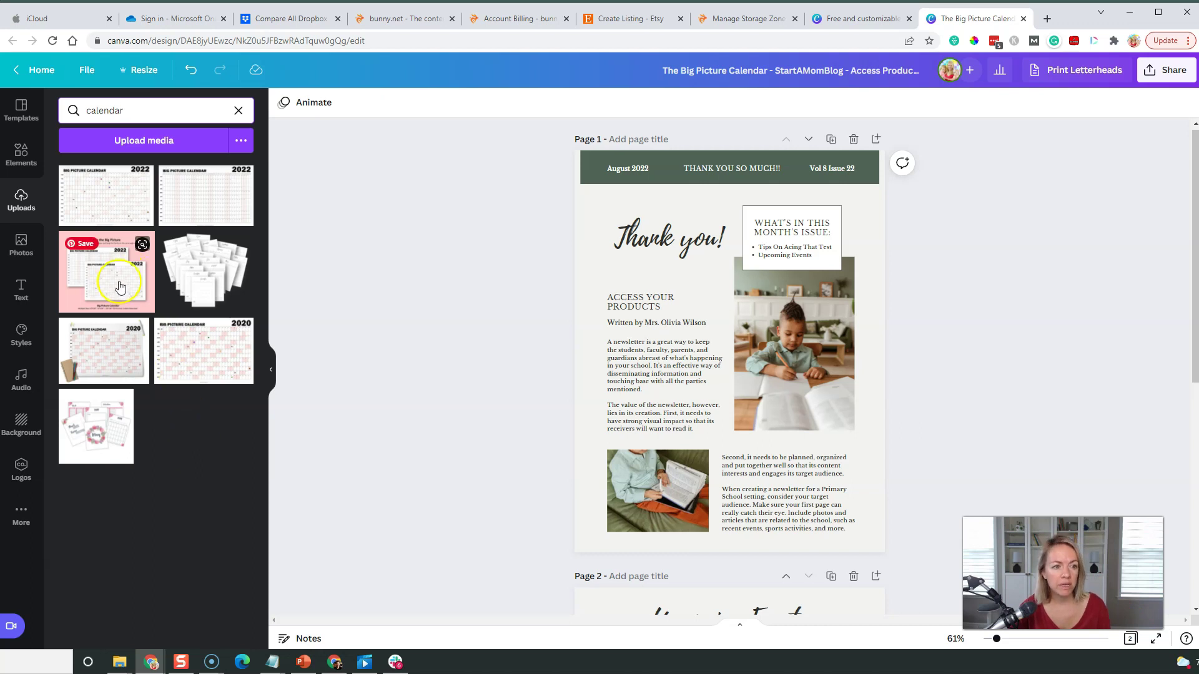
drag(120, 286, 771, 381)
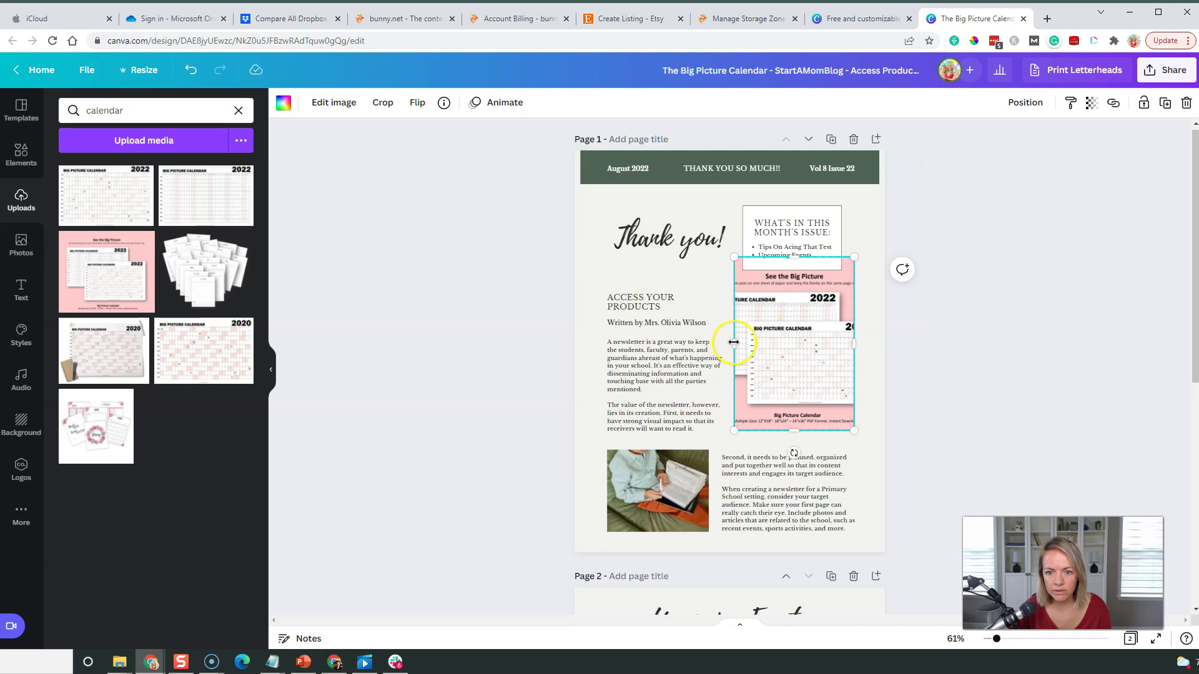
drag(734, 342, 683, 332)
drag(683, 257, 738, 294)
drag(856, 361, 810, 349)
drag(876, 429, 852, 408)
click(656, 343)
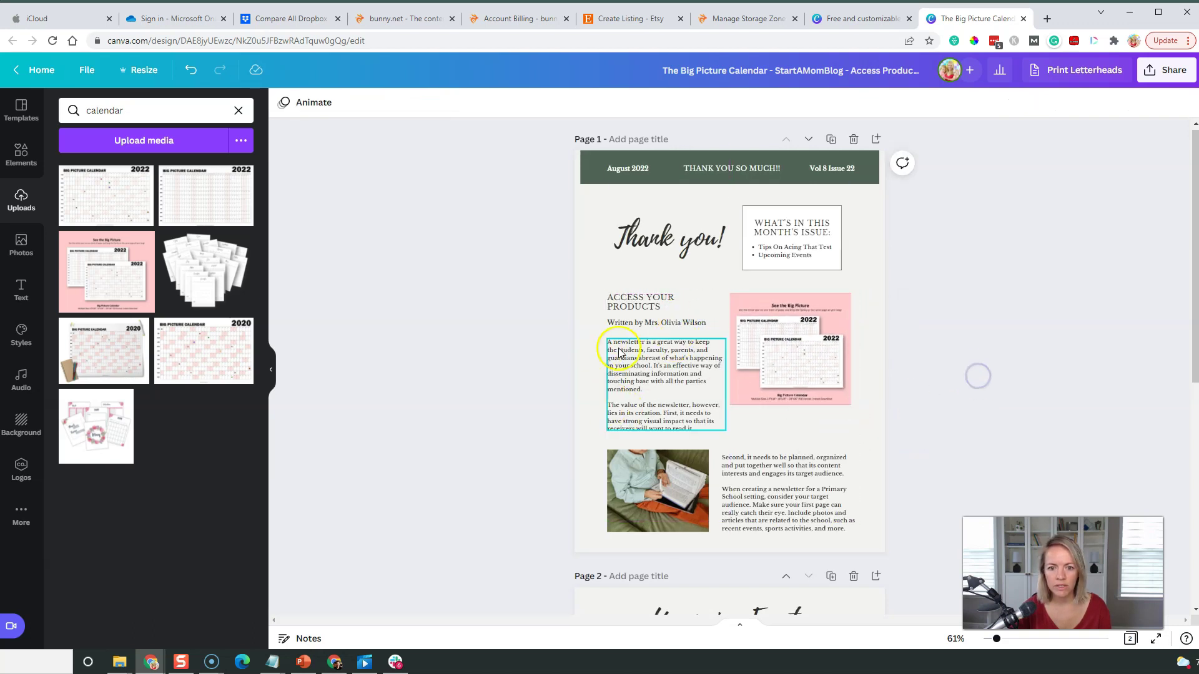
- Select and delete the old author byline text
click(636, 329)
double_click(634, 325)
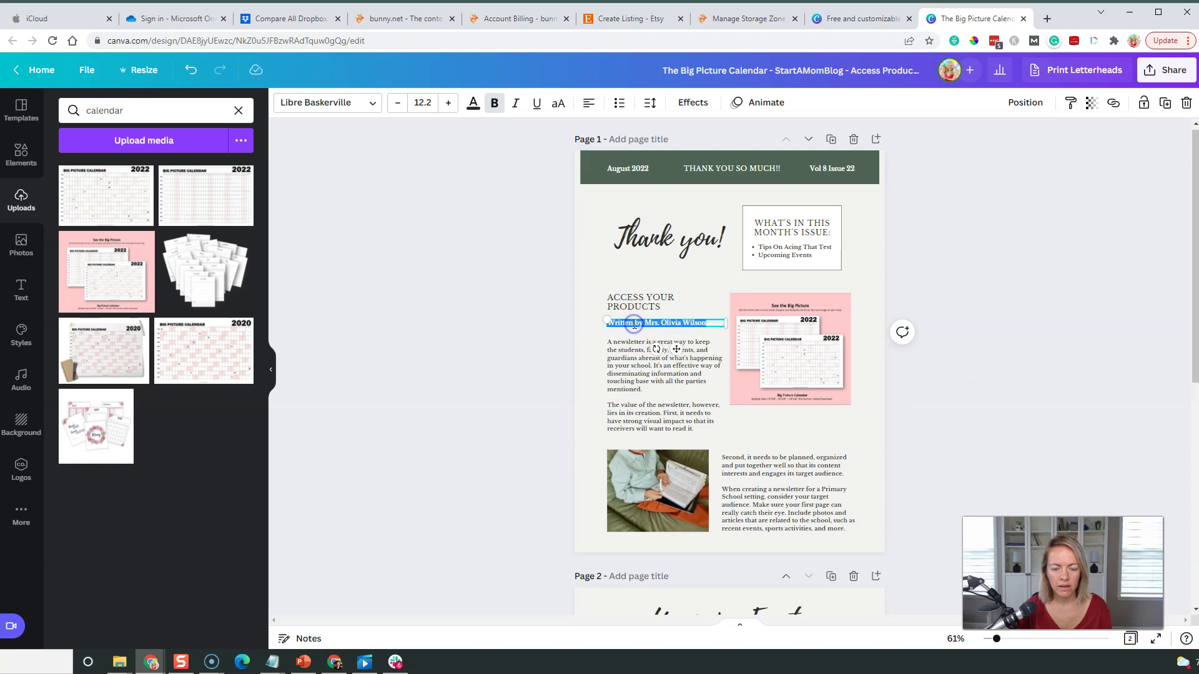
key(BackSpace)
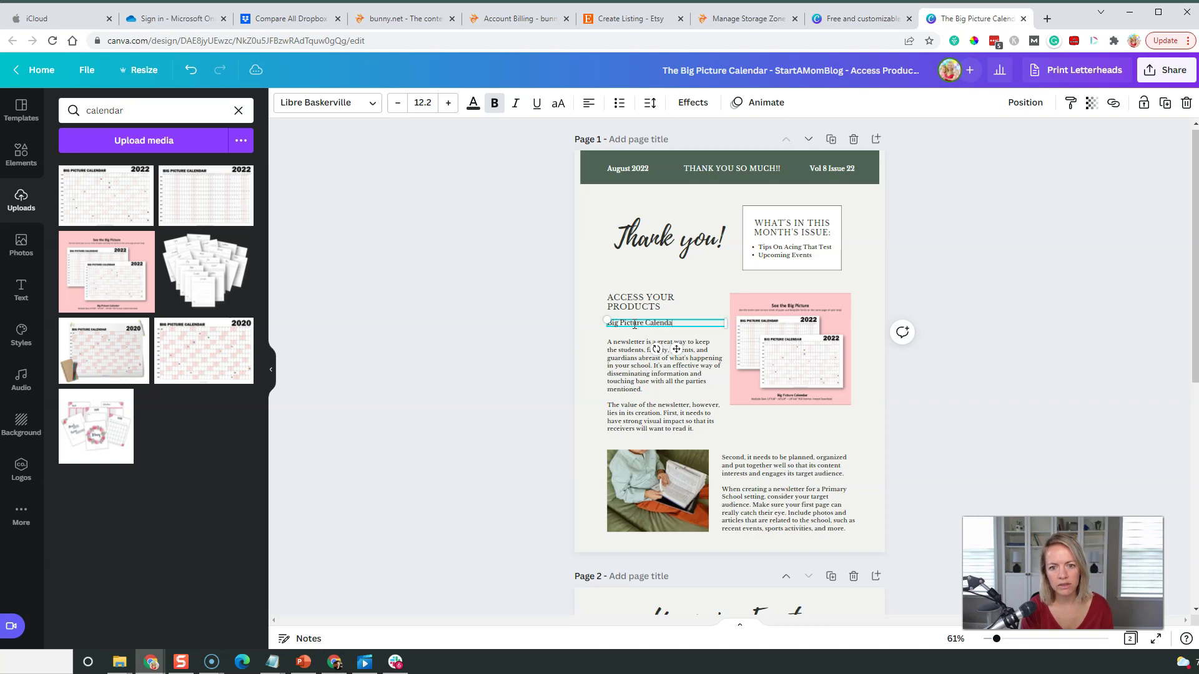
- Replace the paragraph with 'Download the 12x18 version', checking the file size in bunny.net
click(524, 350)
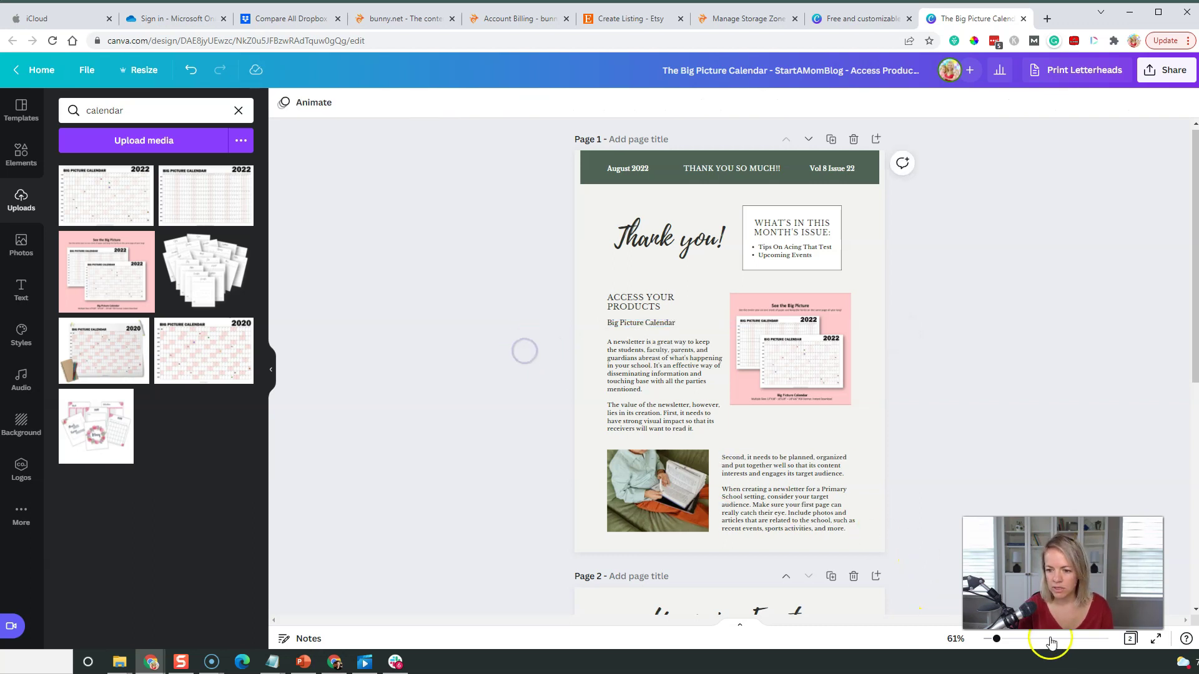
drag(996, 639, 1007, 639)
click(663, 423)
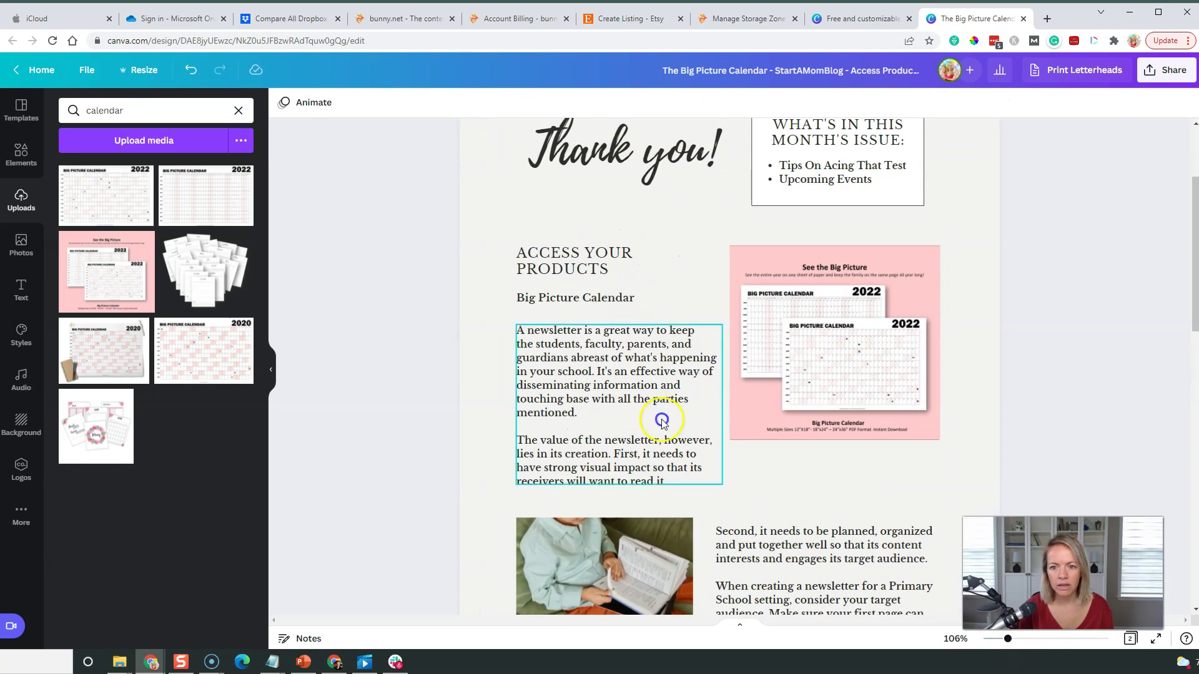
click(542, 347)
text(Dow)
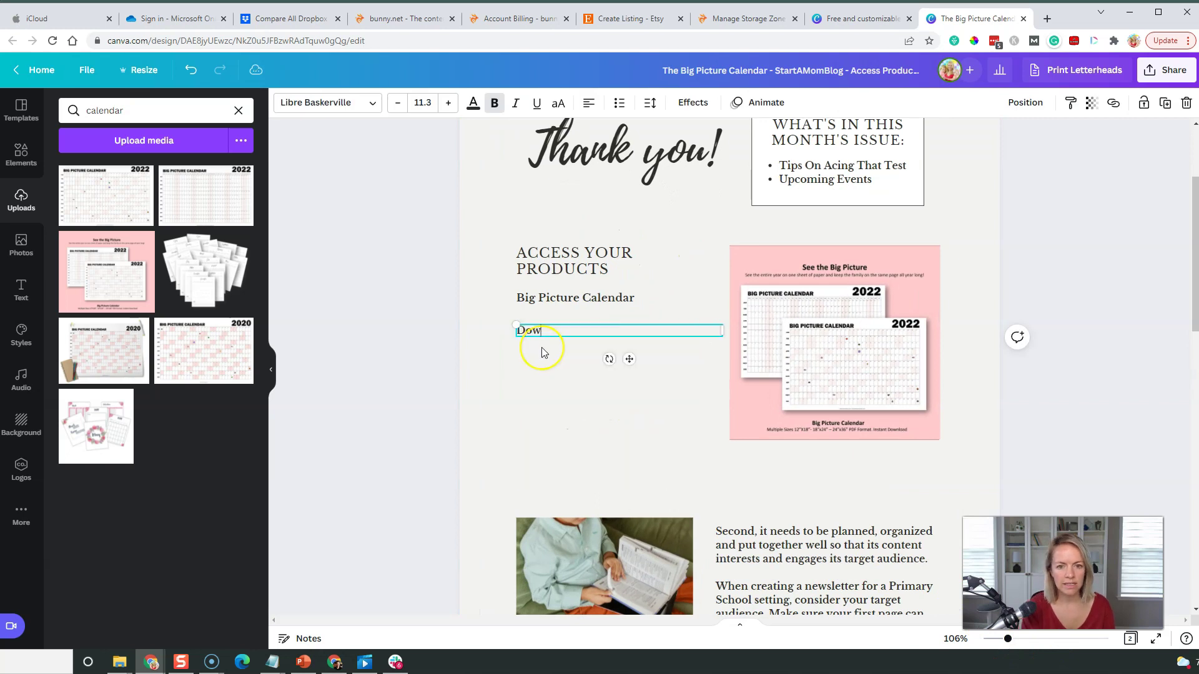
text(nload the B)
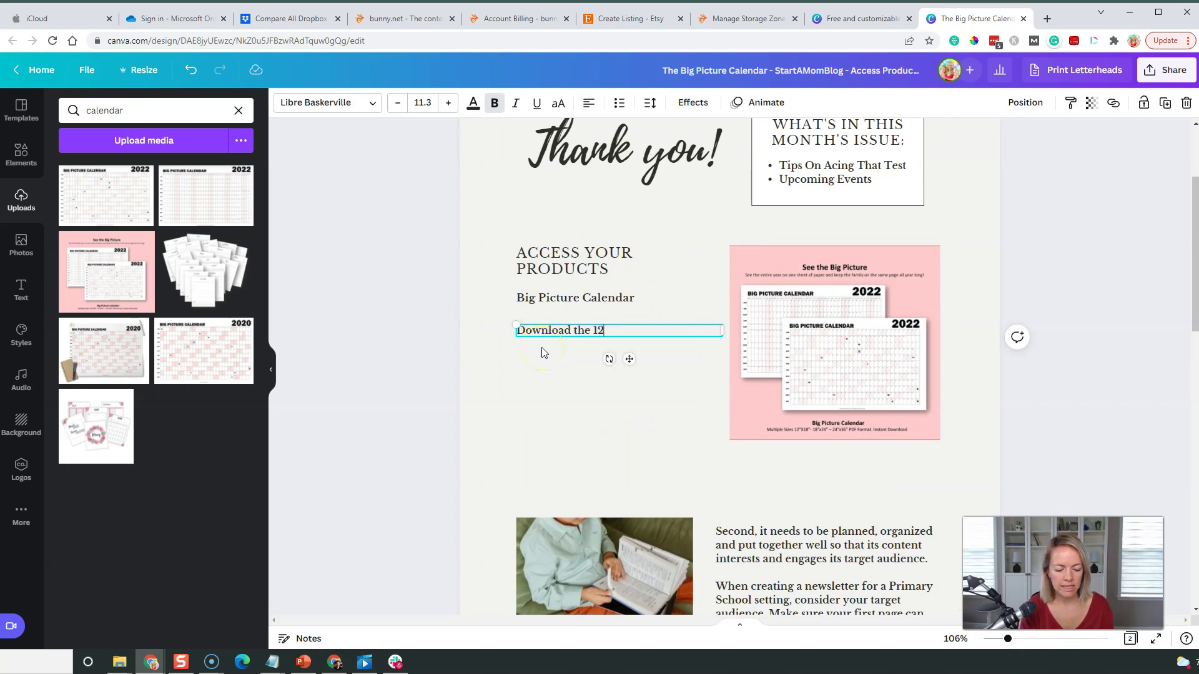
key(BackSpace)
text(1)
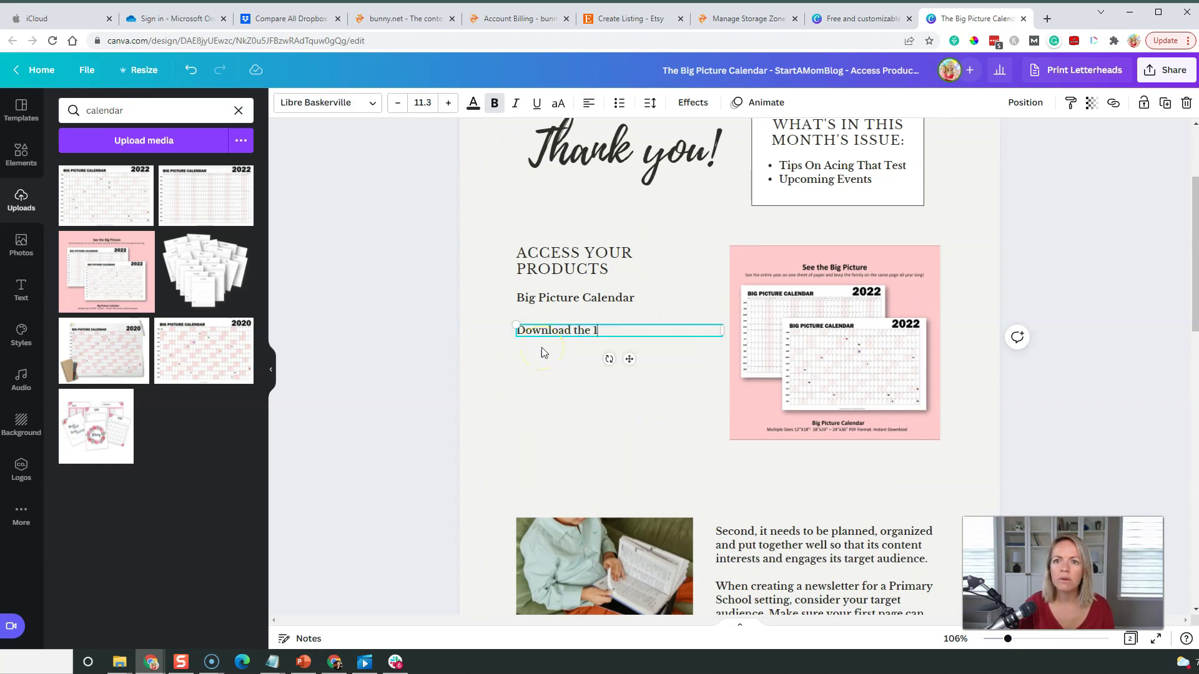
click(727, 23)
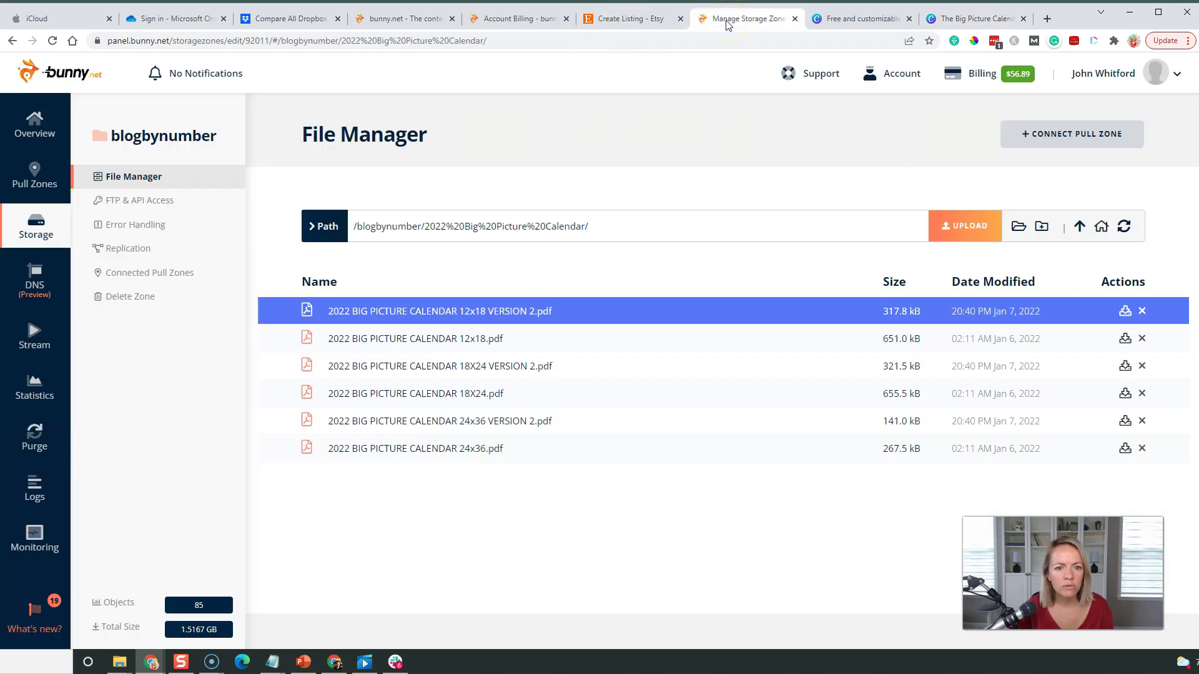
click(949, 18)
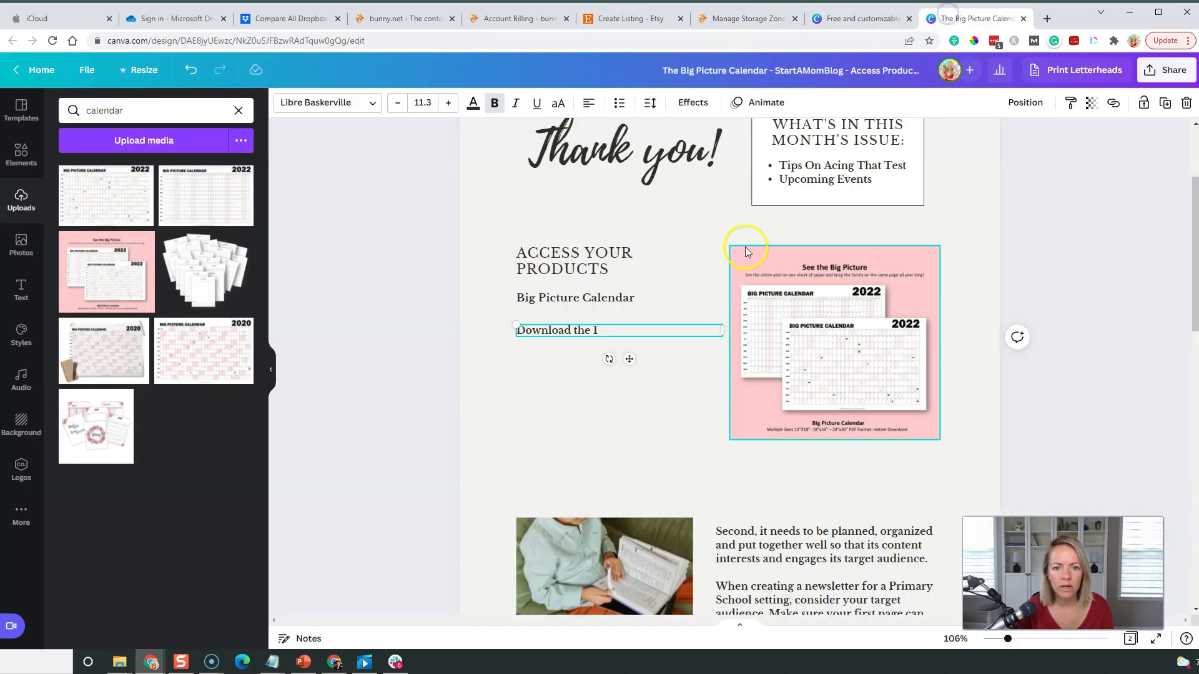
text(2x1)
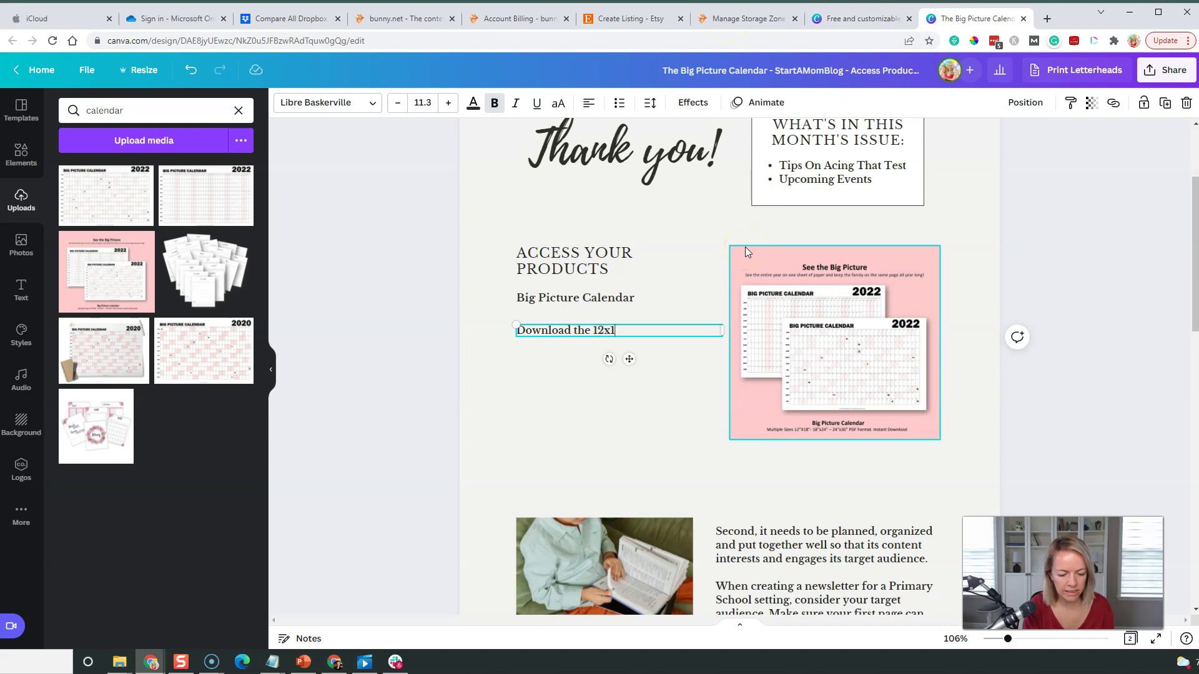
text(8 version)
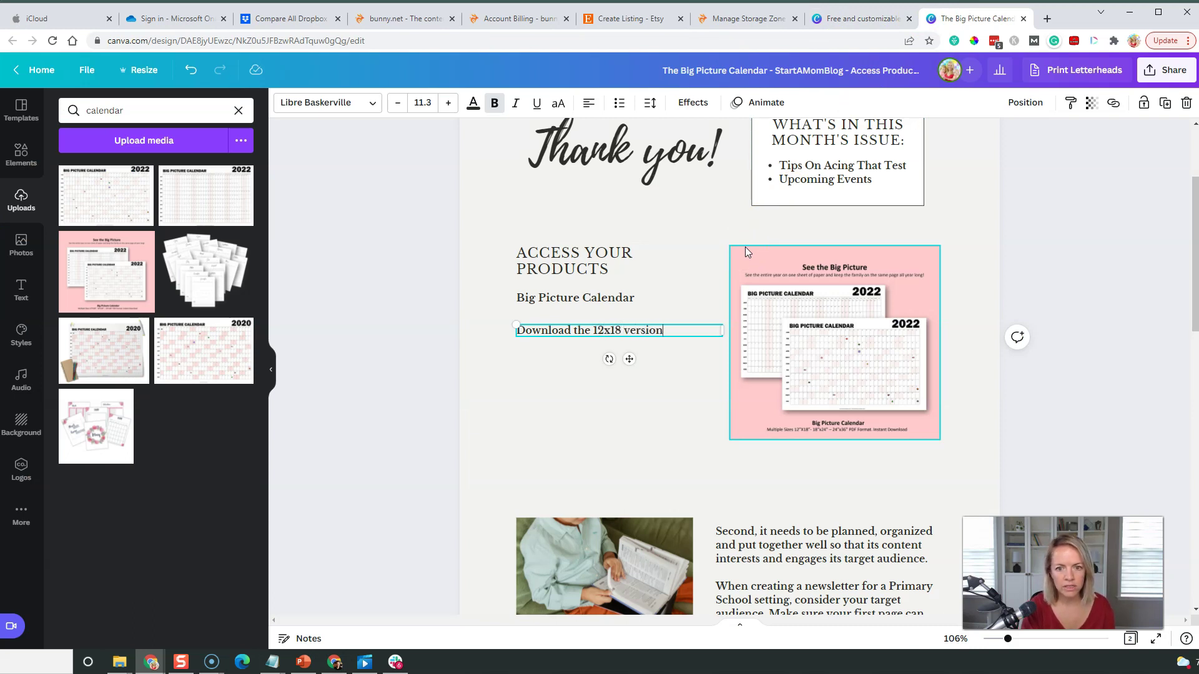
click(605, 422)
- Duplicate the 12x18 line beneath itself and change its size to 18x24
click(587, 328)
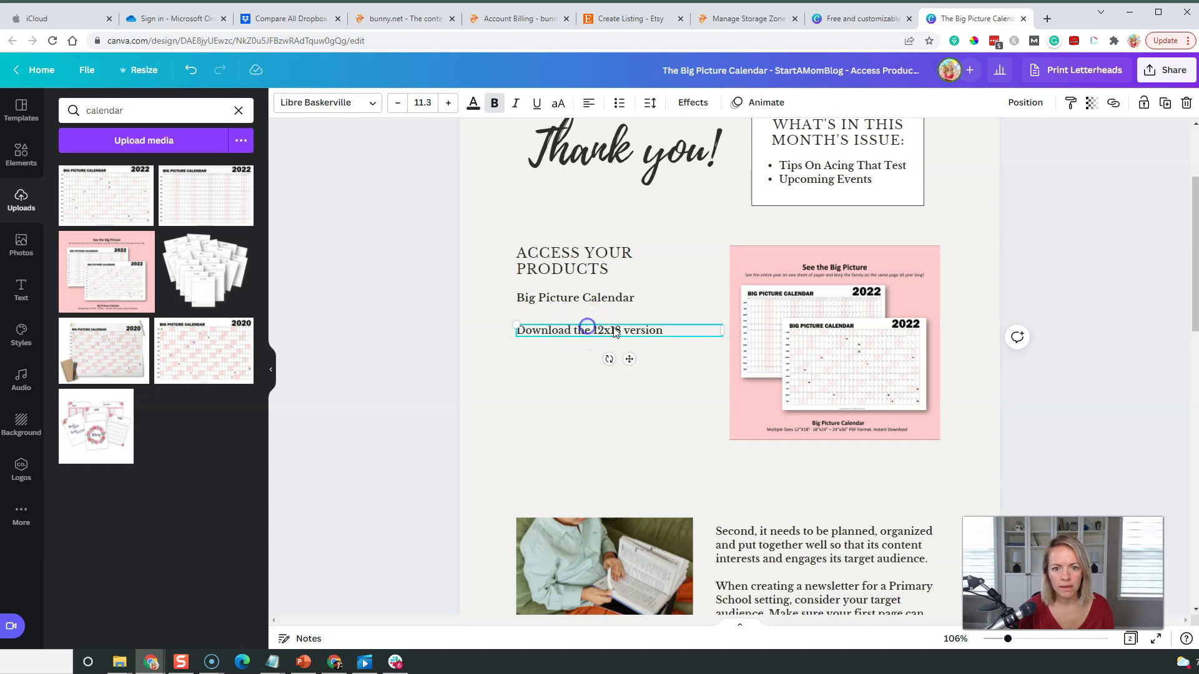
click(1165, 102)
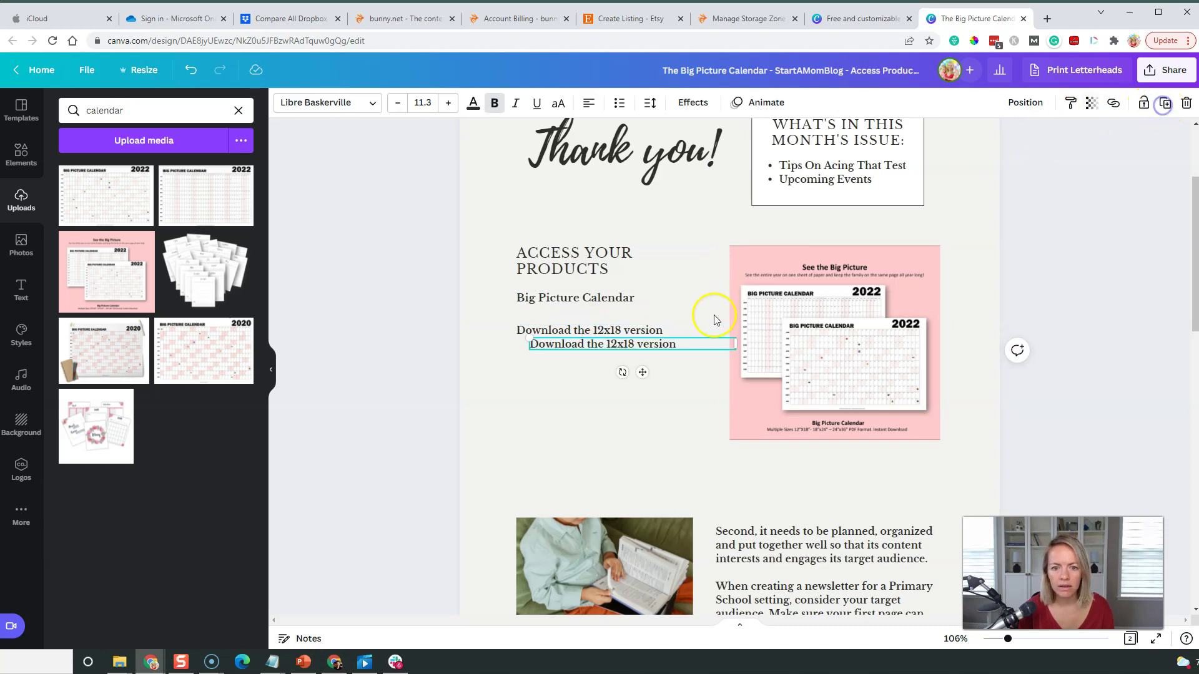
drag(645, 369, 633, 390)
double_click(608, 362)
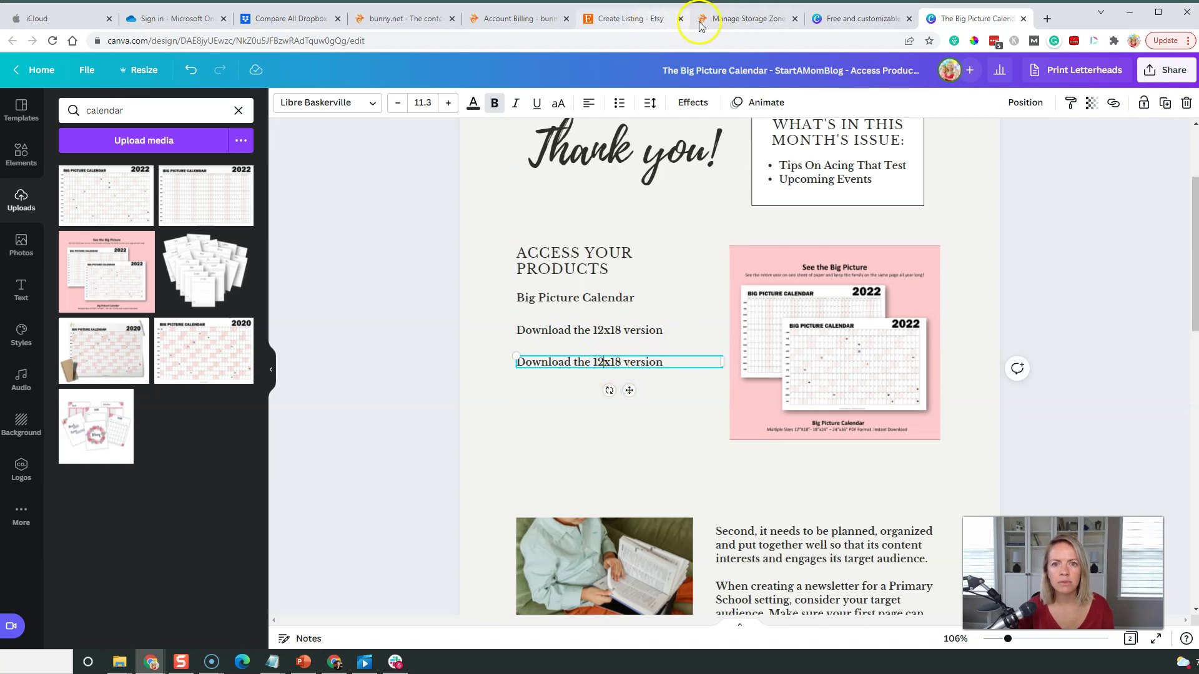
click(724, 23)
click(976, 19)
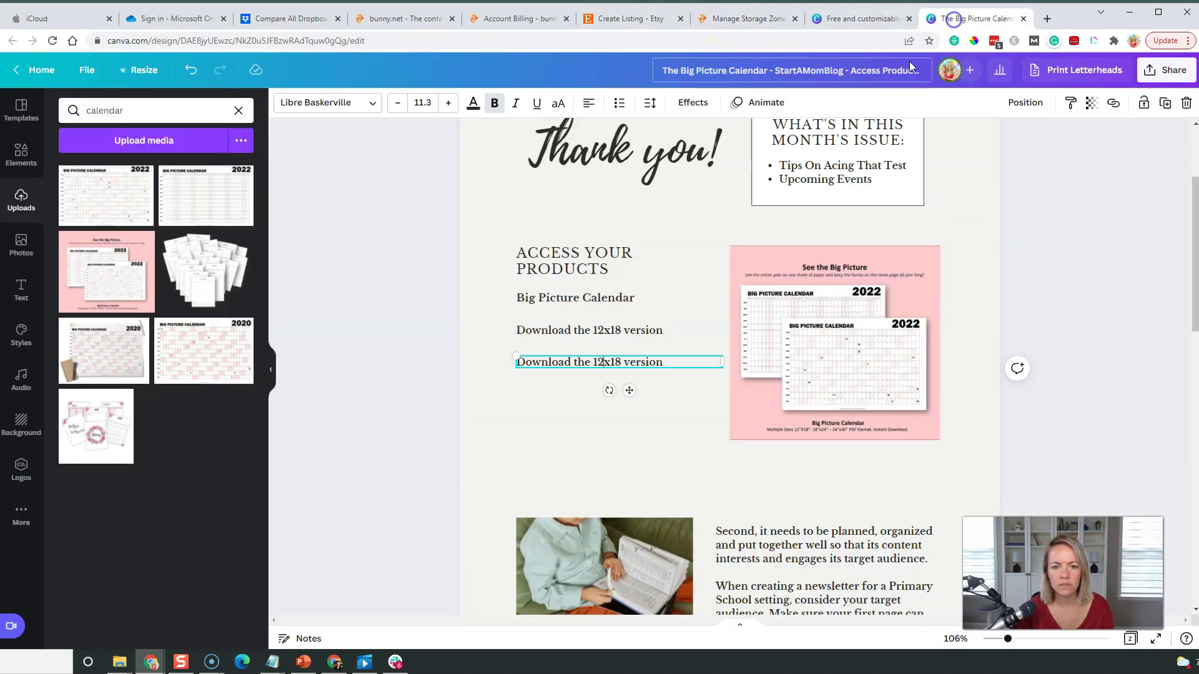
key(BackSpace)
text(8x24)
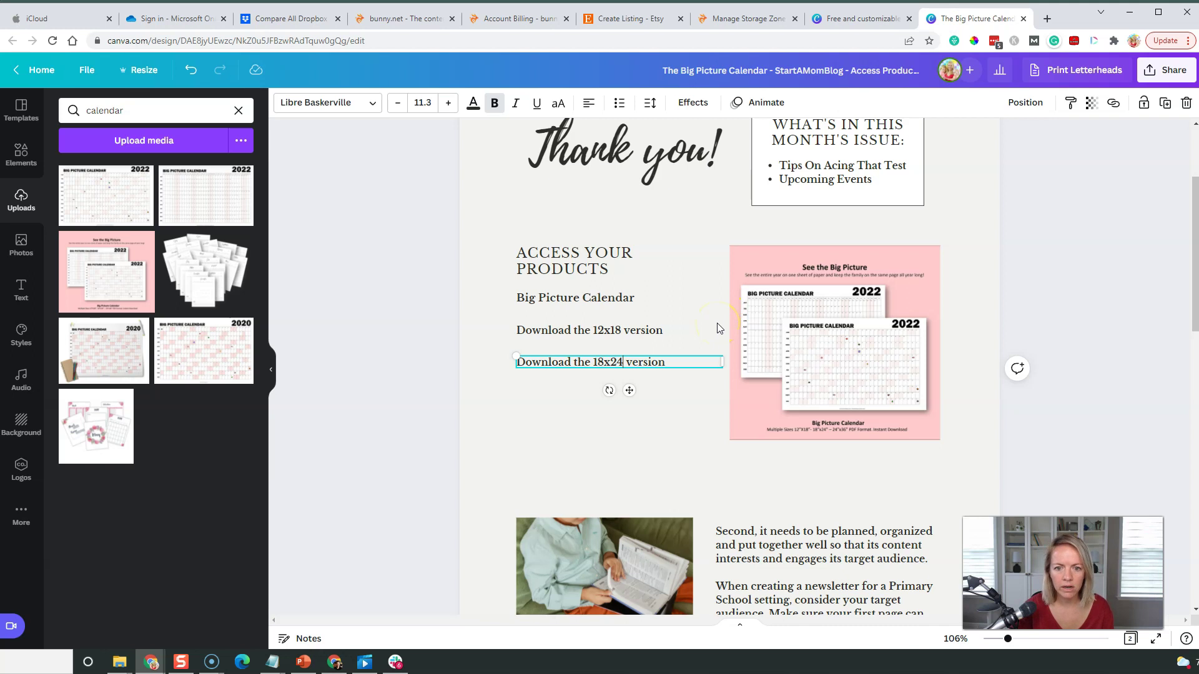
- Duplicate the 18x24 line below it and change the copy to 24x36
click(1165, 103)
drag(642, 403, 627, 431)
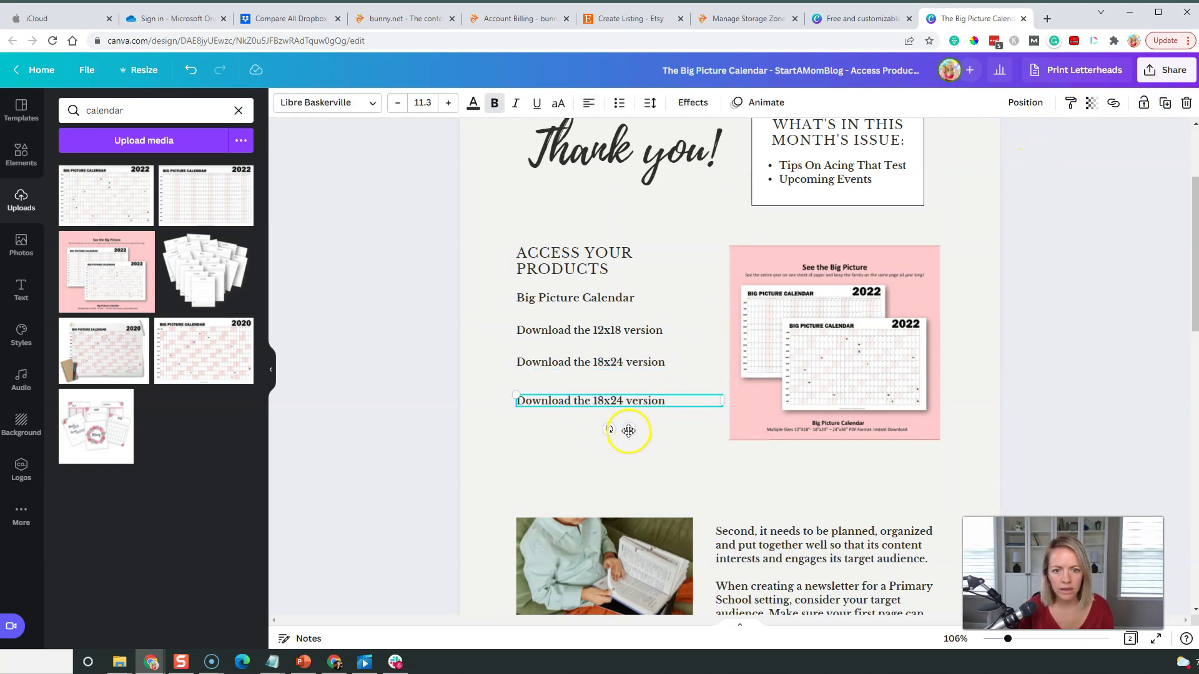
click(606, 402)
key(BackSpace)
key(BackSpace)
text(24x3)
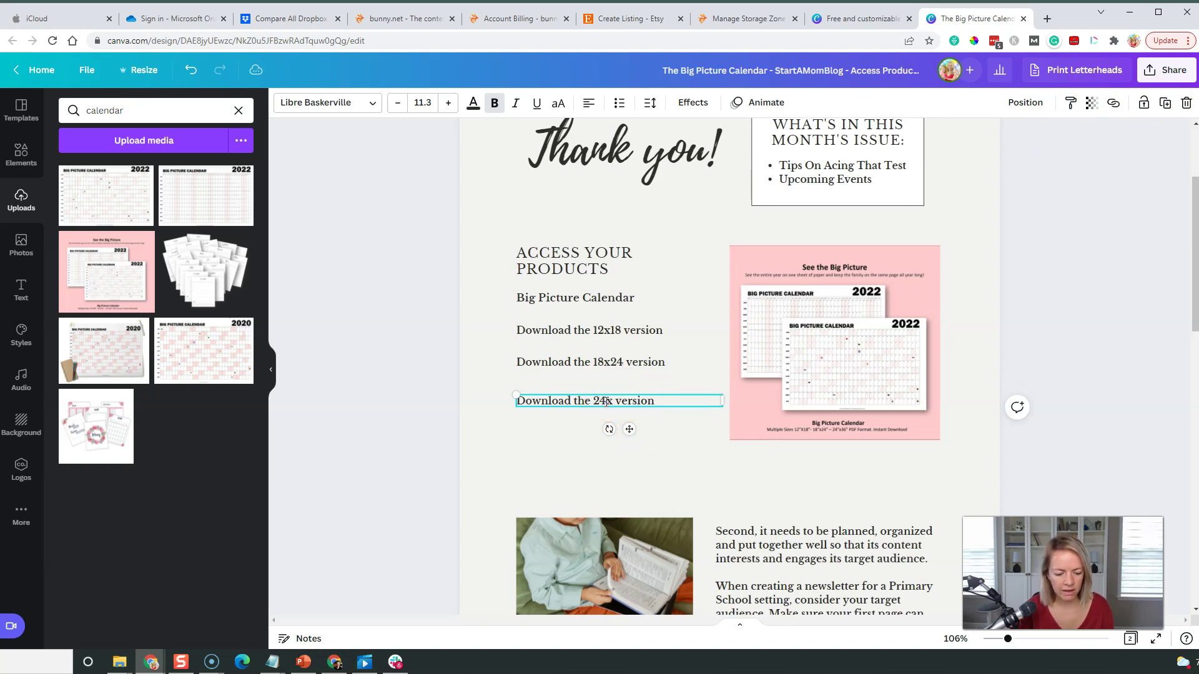
text(6)
click(549, 452)
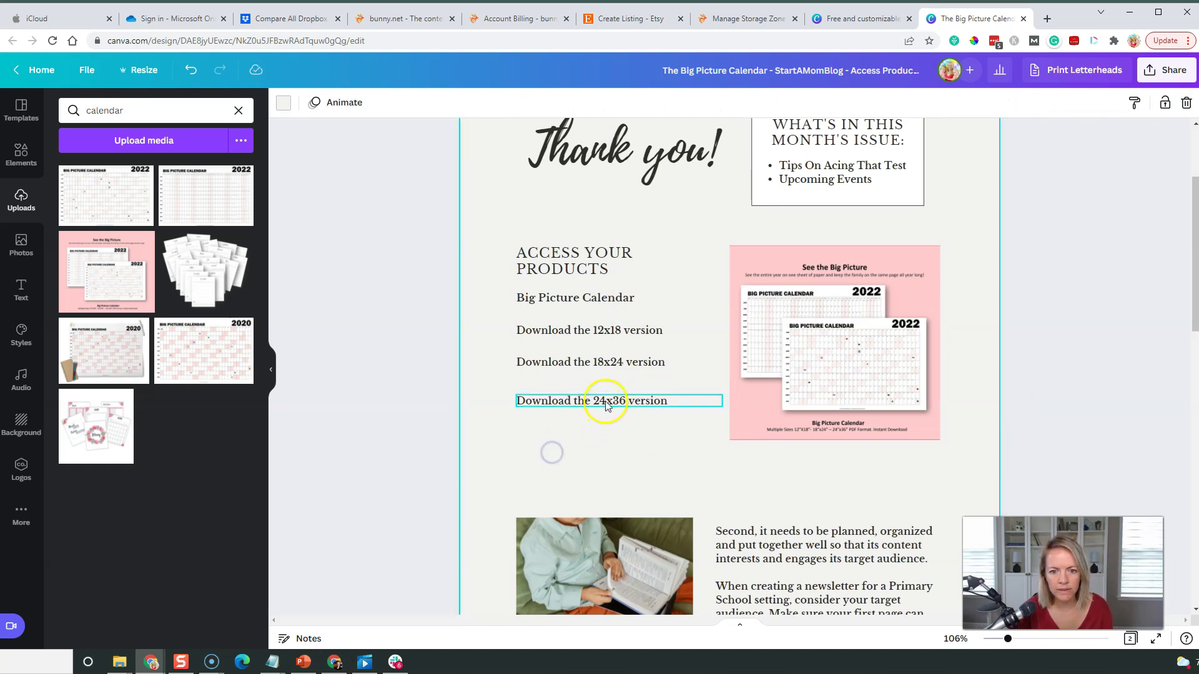
- Align the 24x36 line under 18x24 and even out the download lines' spacing
click(605, 402)
drag(630, 428, 628, 393)
click(597, 362)
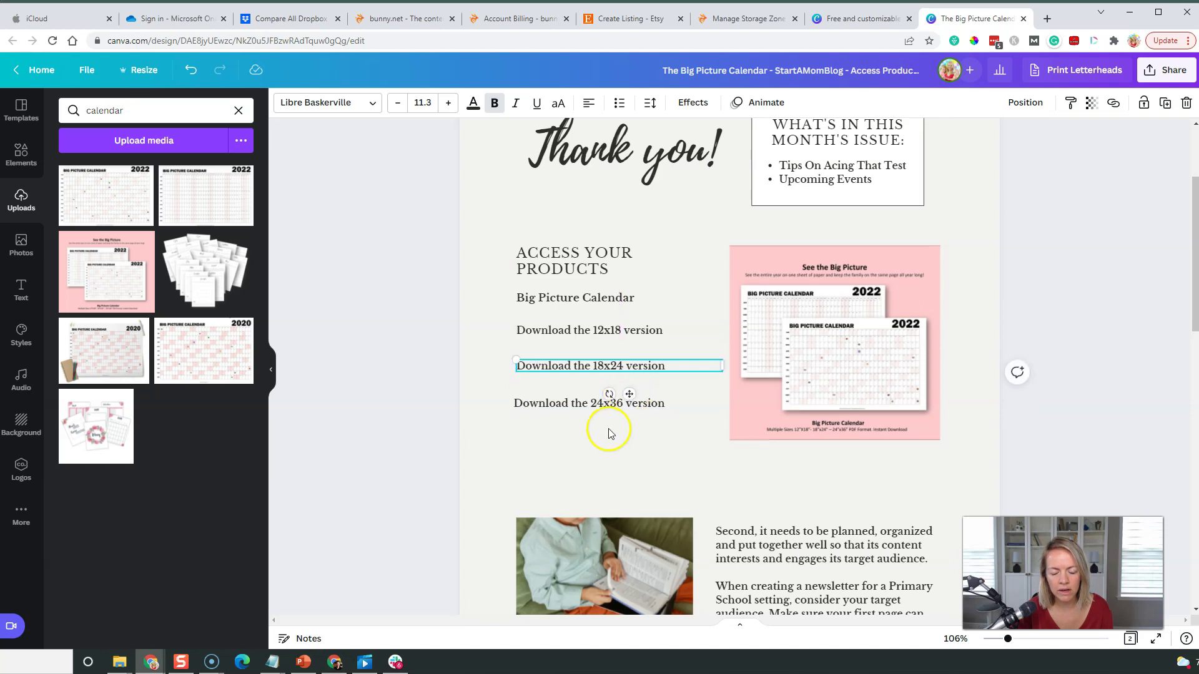
click(607, 424)
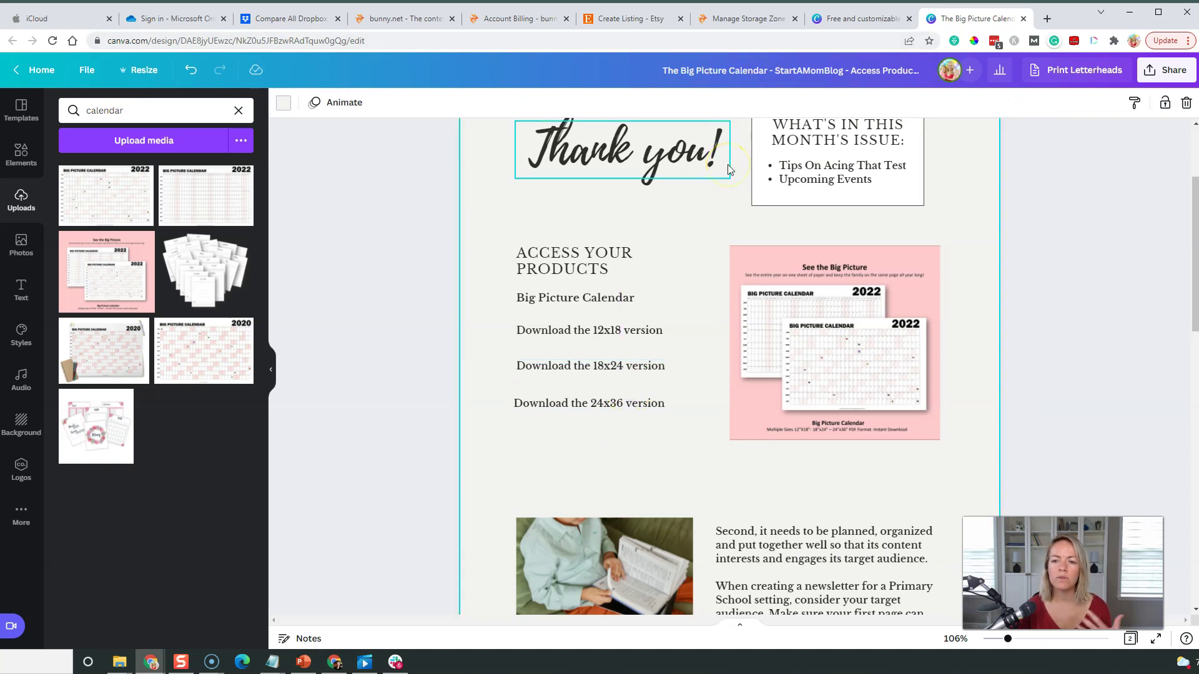
click(731, 20)
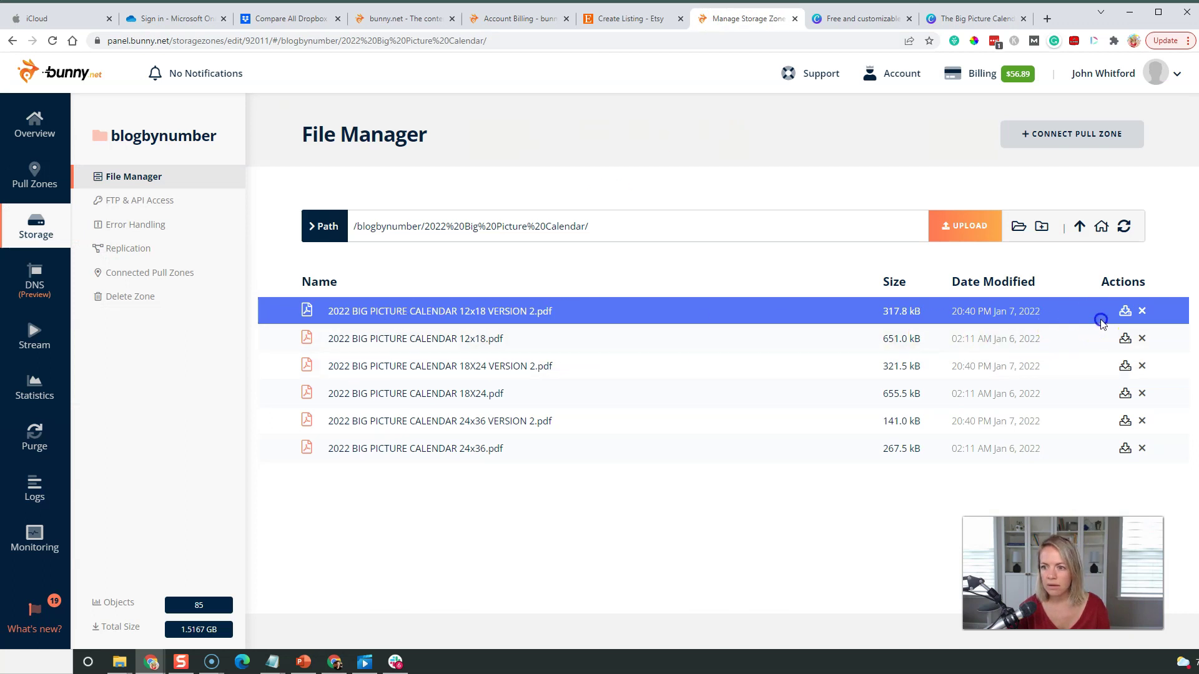
- Copy the URL of the 12x18 VERSION 2 calendar PDF from the File Manager
right_click(989, 315)
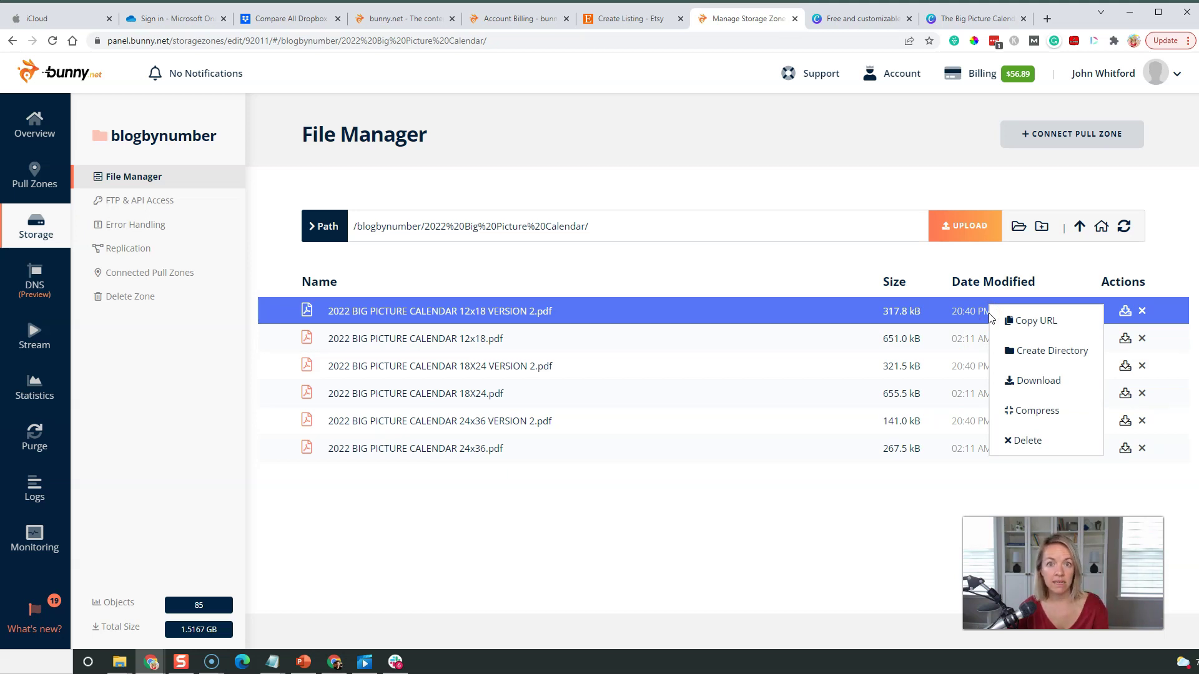
click(1022, 326)
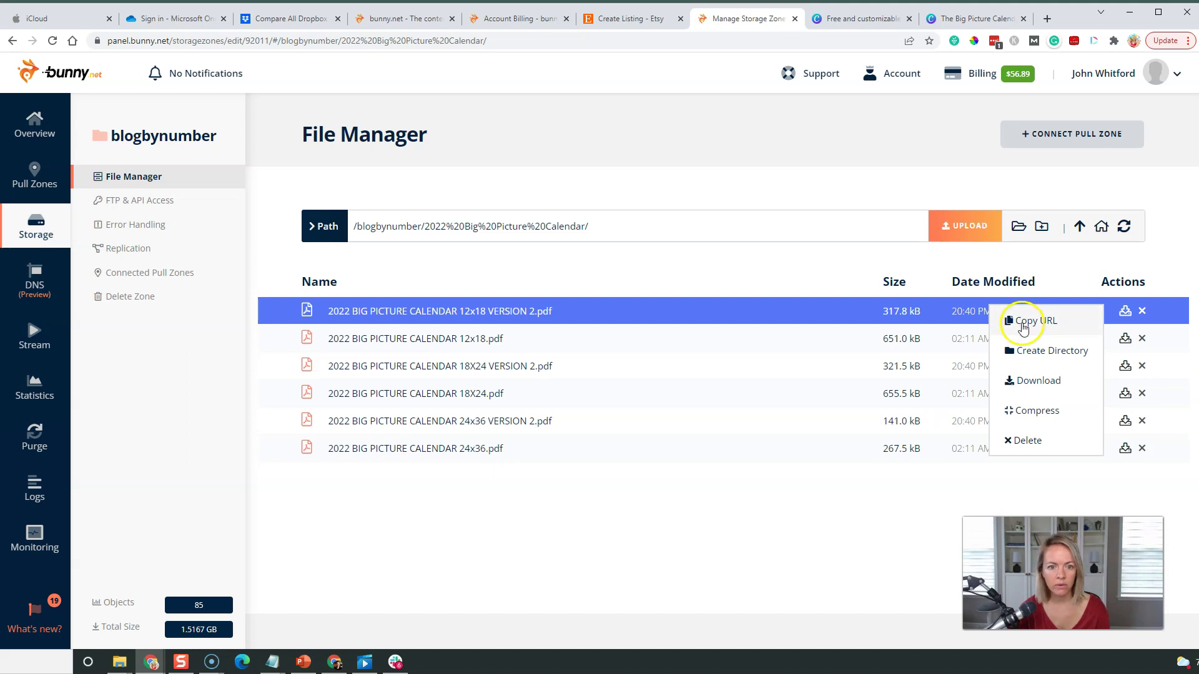
- Link the 'Download the 12x18 version' line to its copied calendar PDF address
click(977, 18)
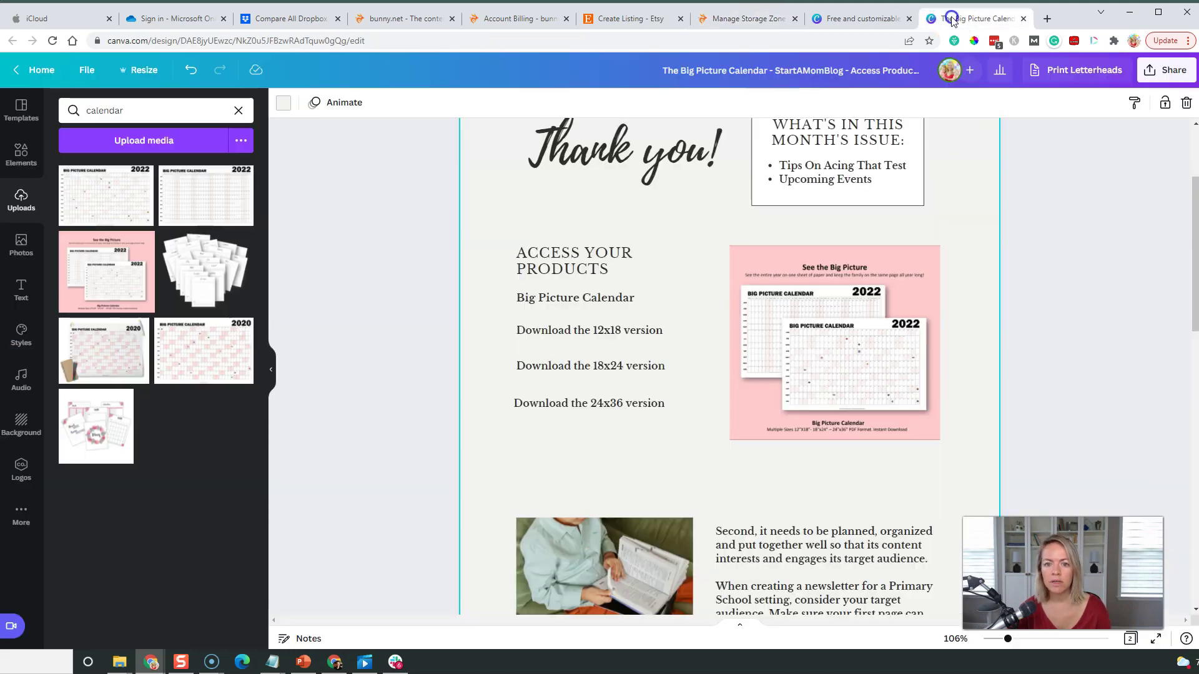
click(590, 332)
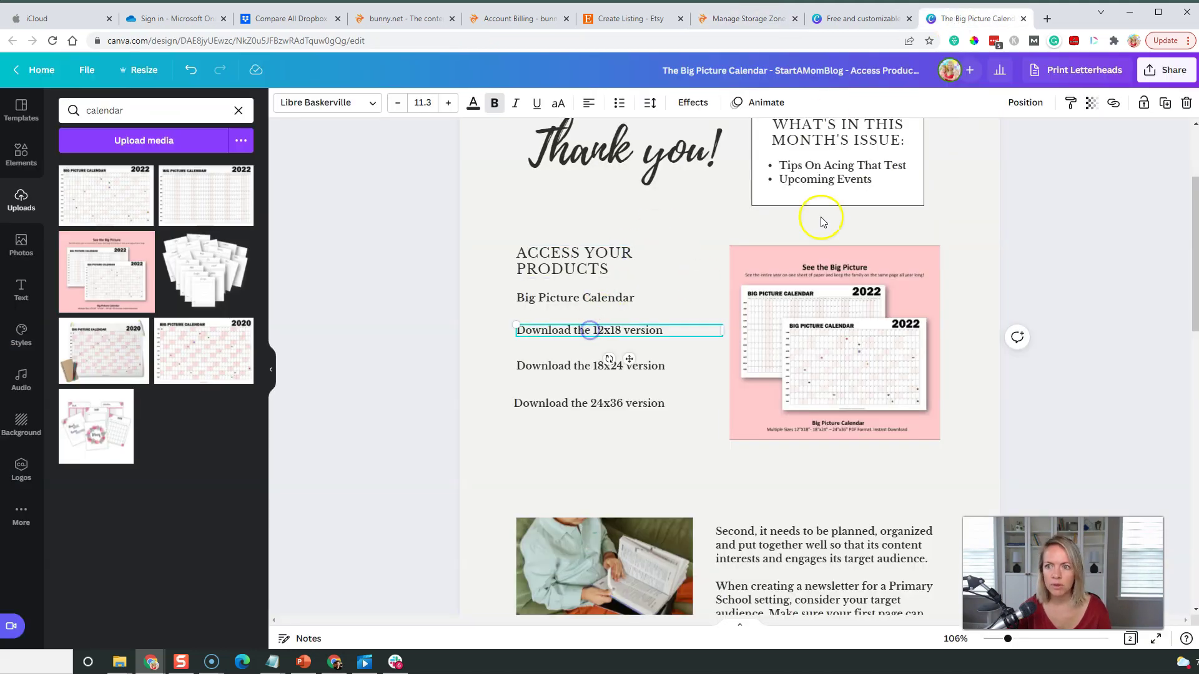
click(1114, 104)
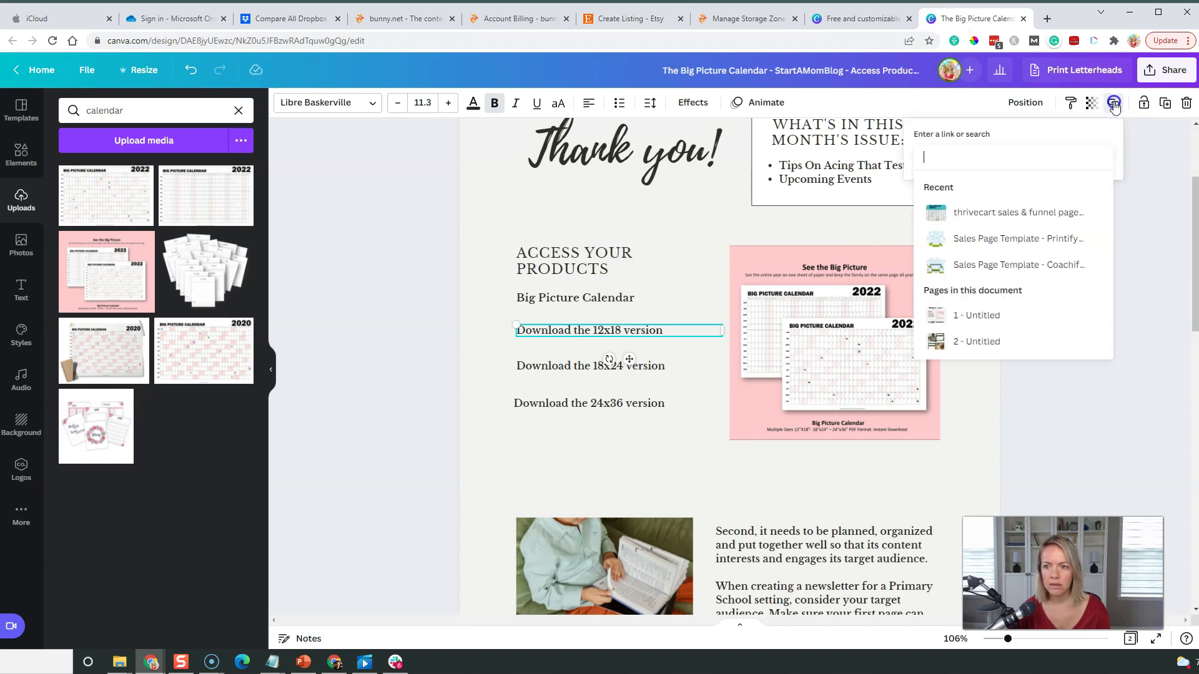
key(ctrl+v)
key(Return)
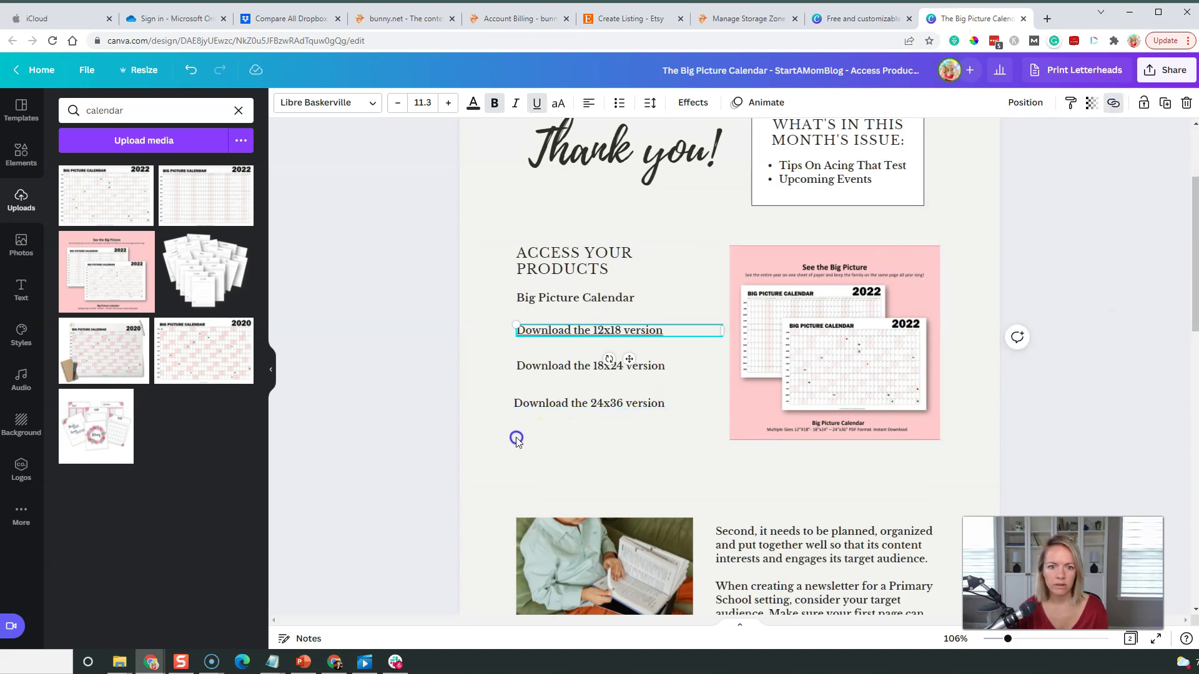
- Copy the 18X24 VERSION 2 PDF address from bunny.net and link the 18x24 download line to it
click(742, 19)
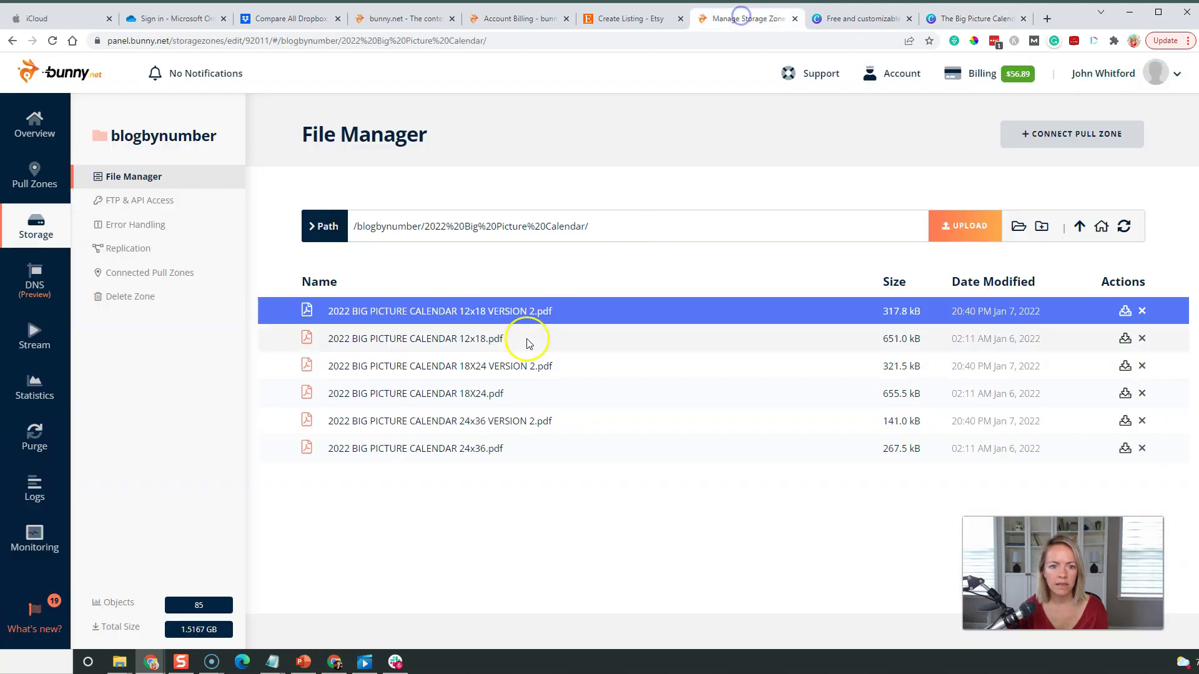
click(523, 370)
right_click(526, 375)
click(526, 375)
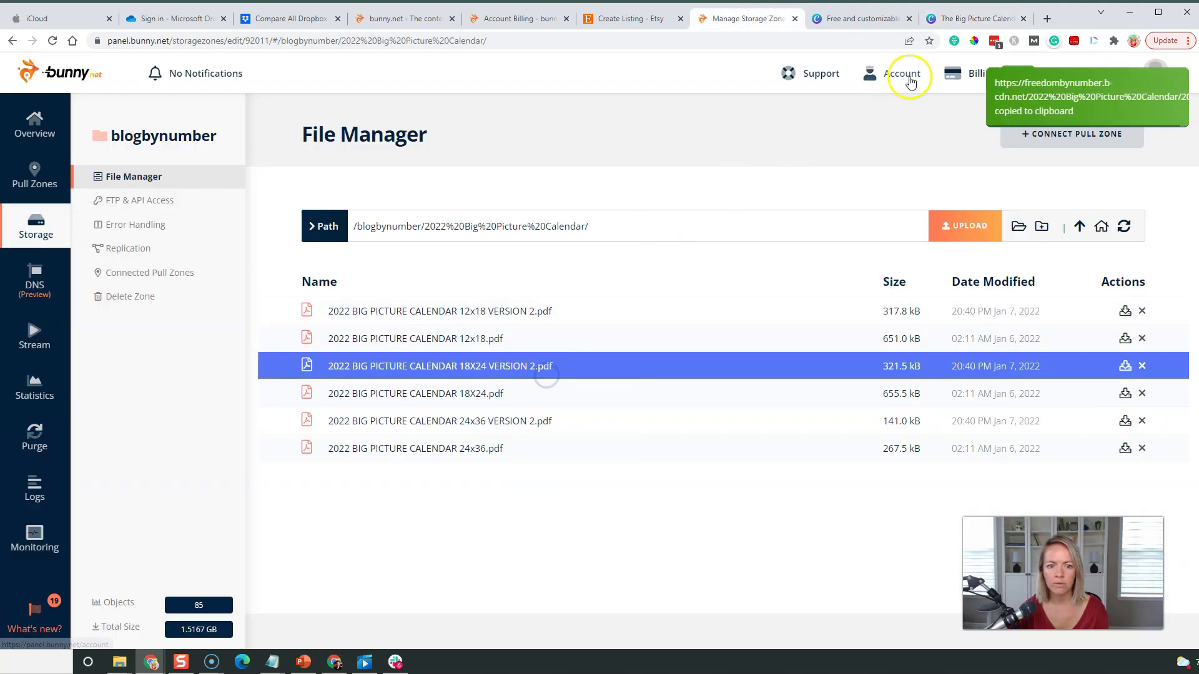
click(970, 18)
click(621, 373)
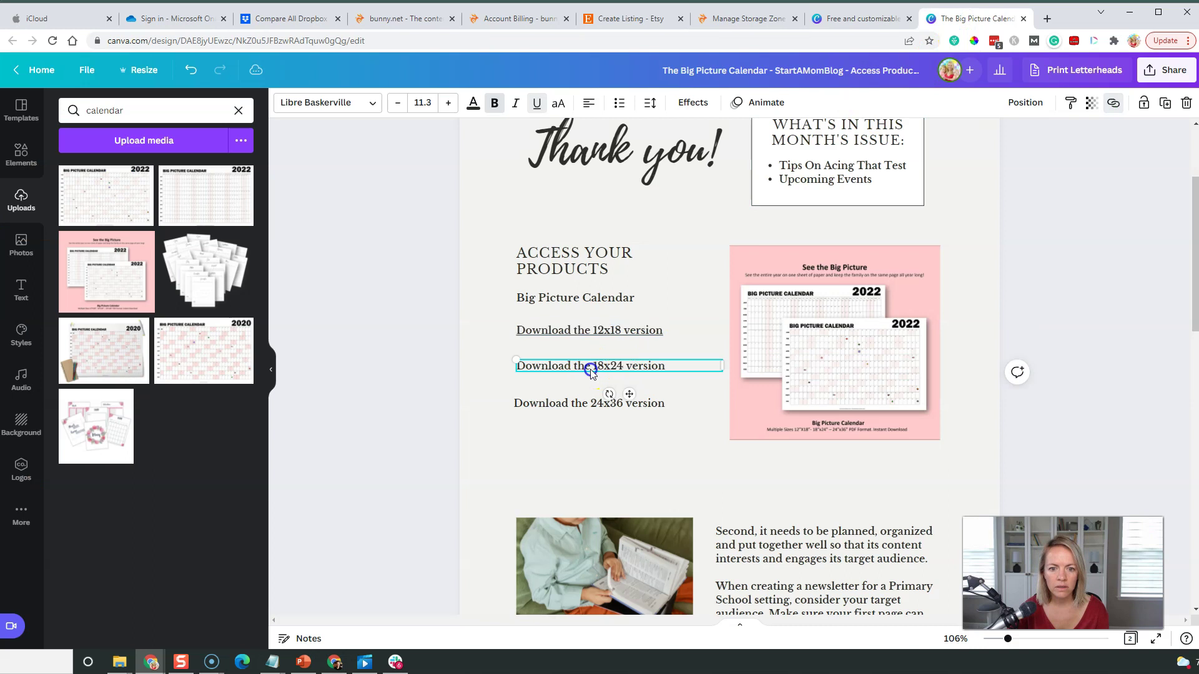
click(1112, 106)
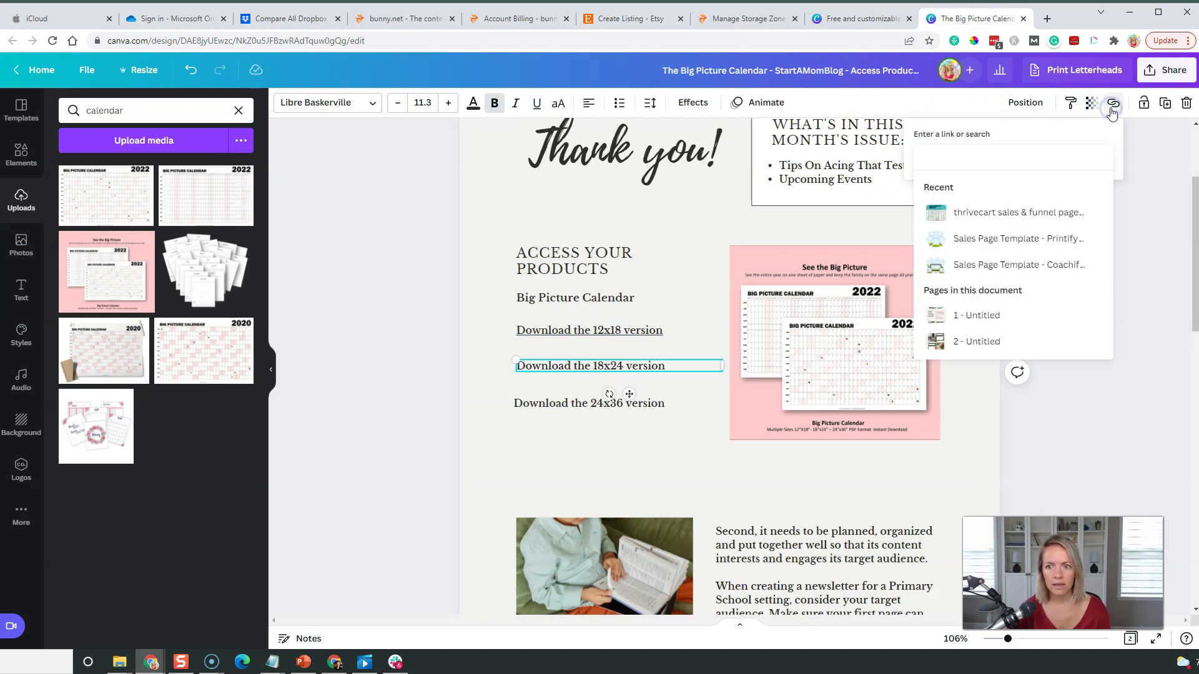
key(ctrl+v)
key(Return)
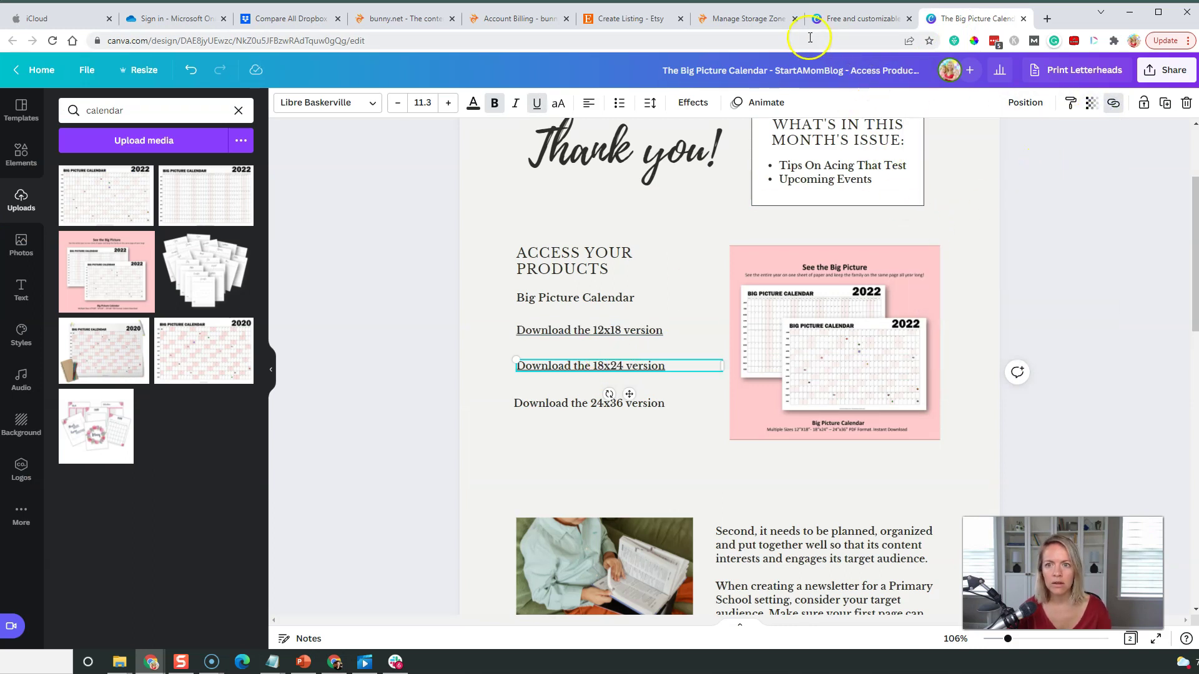
- Copy the 24x36 VERSION 2 PDF address from bunny.net and link the 24x36 download line to it
click(747, 19)
click(518, 429)
right_click(518, 428)
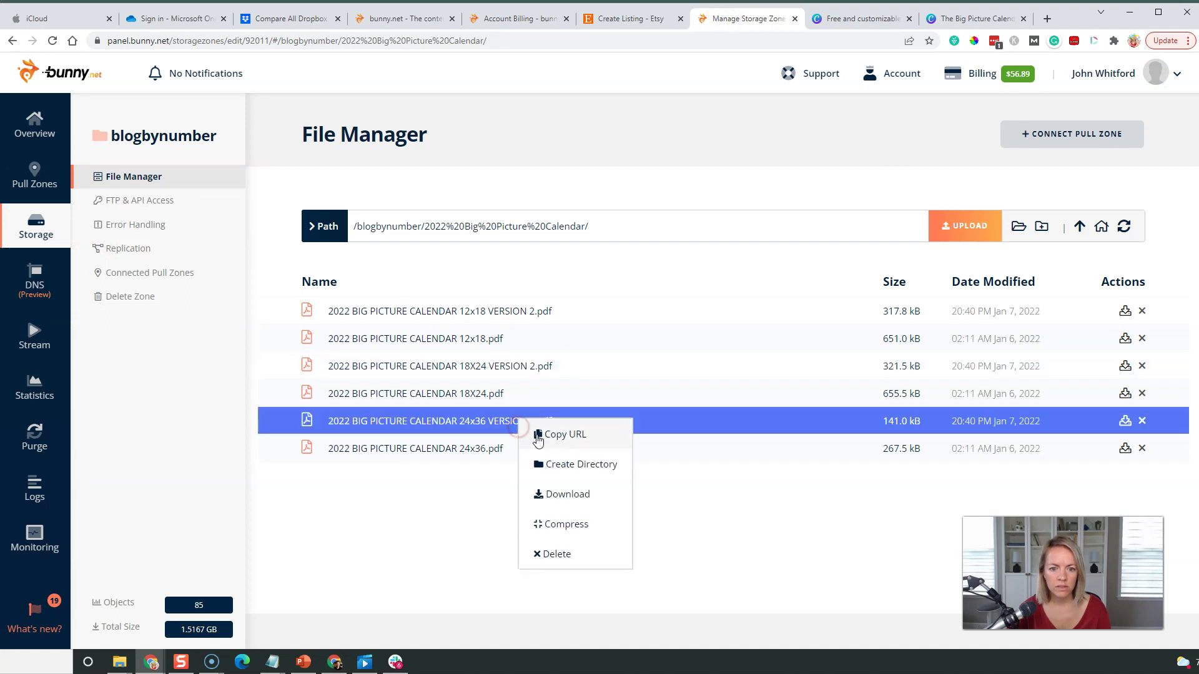
click(535, 432)
click(967, 19)
click(568, 404)
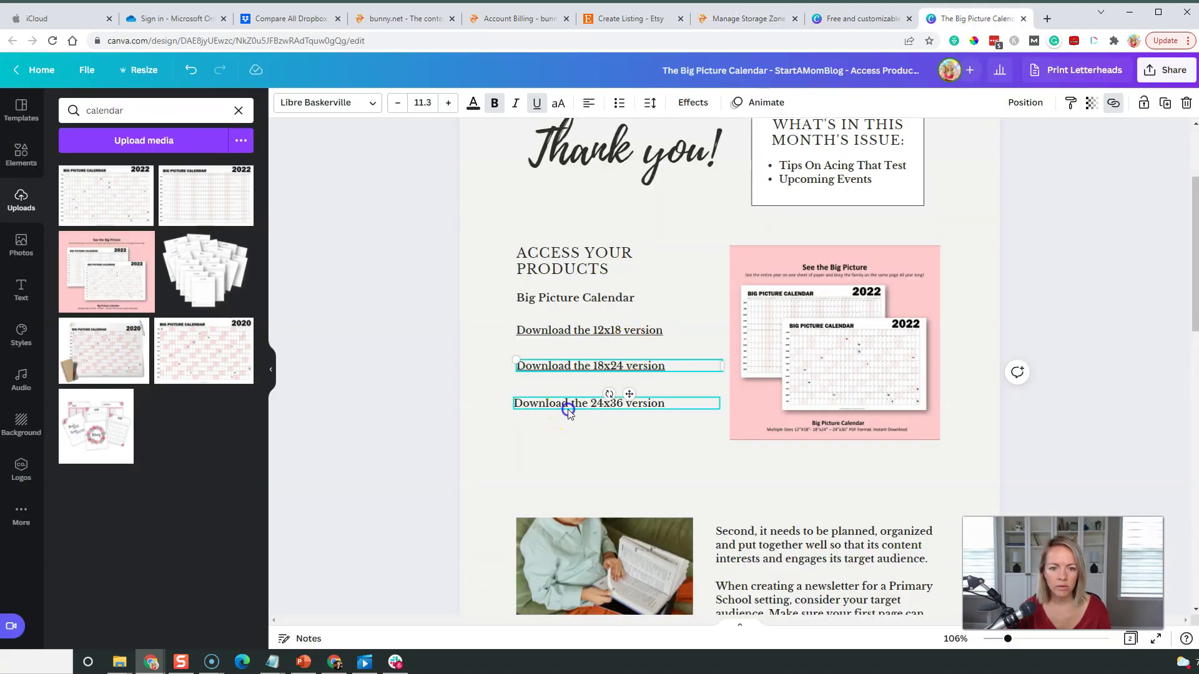
click(1114, 104)
key(ctrl+v)
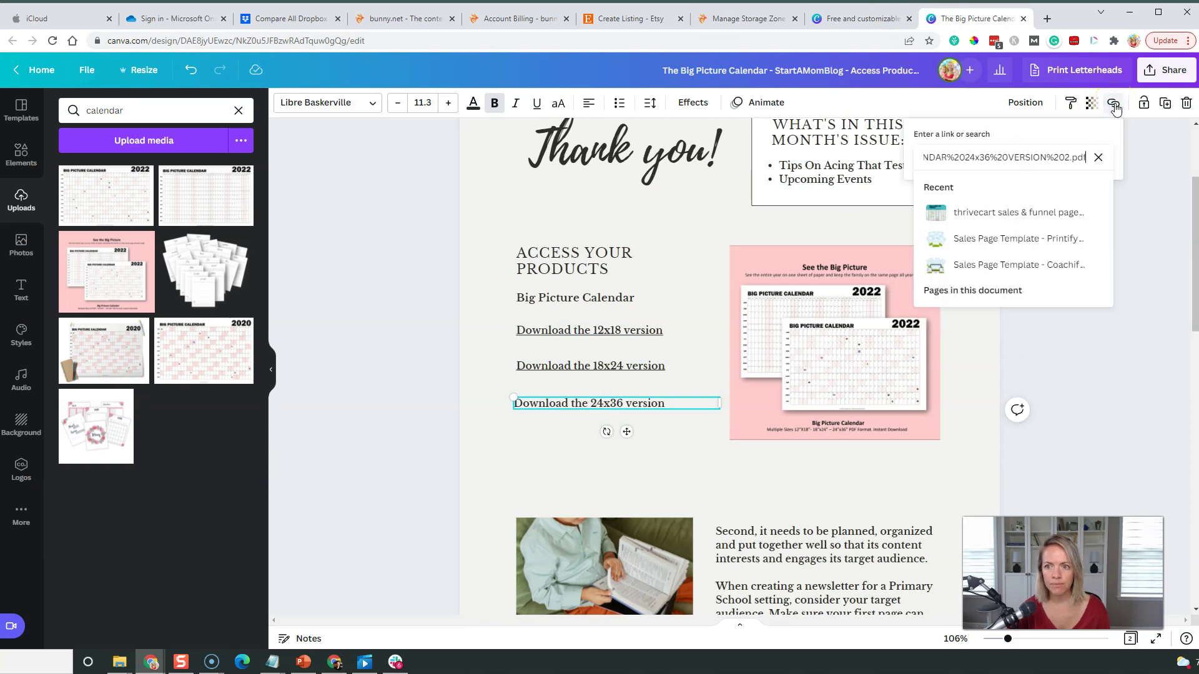
key(Return)
- Reposition the 18x24 download line to even out the spacing between lines
click(578, 470)
drag(570, 369, 565, 338)
click(588, 454)
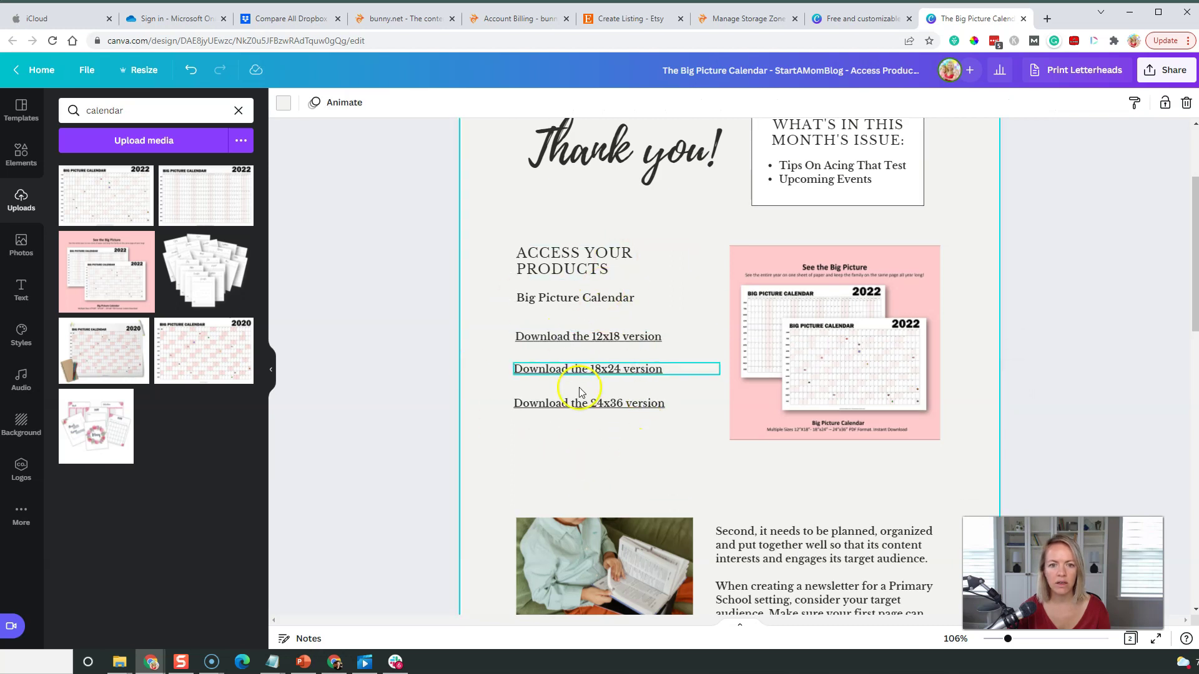
- Search Uploads for 'suzi' and replace the boy-reading photo with the mother-with-toddlers photo
scroll(590, 501, down, 1)
click(590, 501)
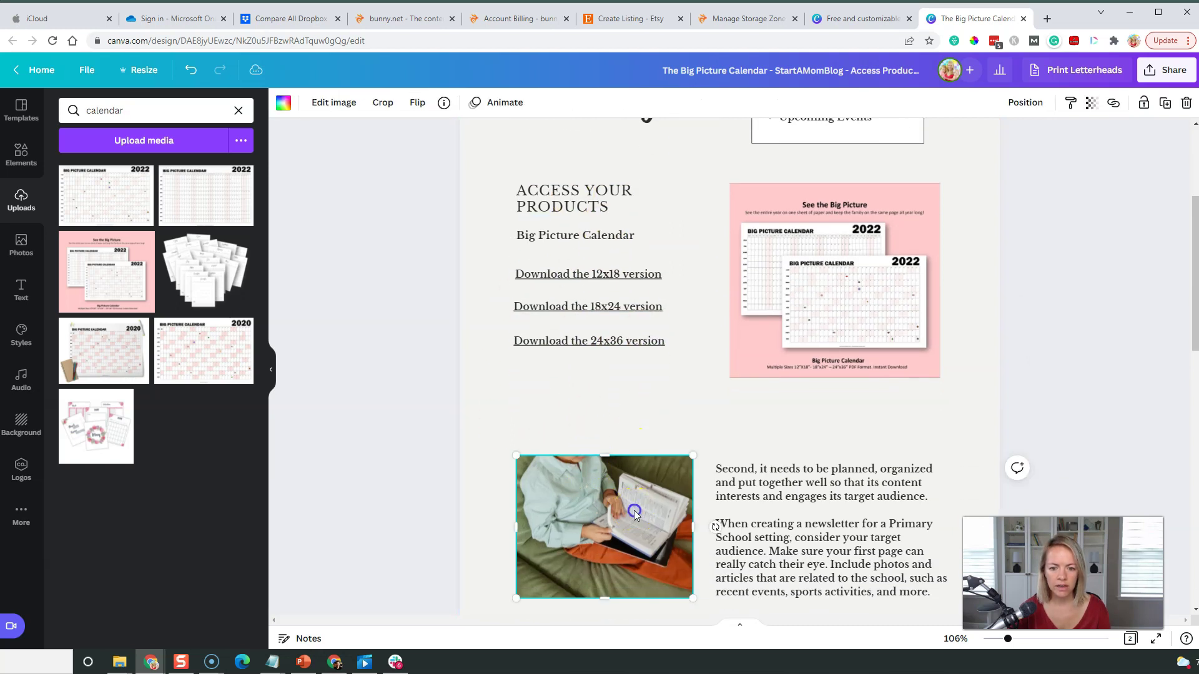
double_click(136, 111)
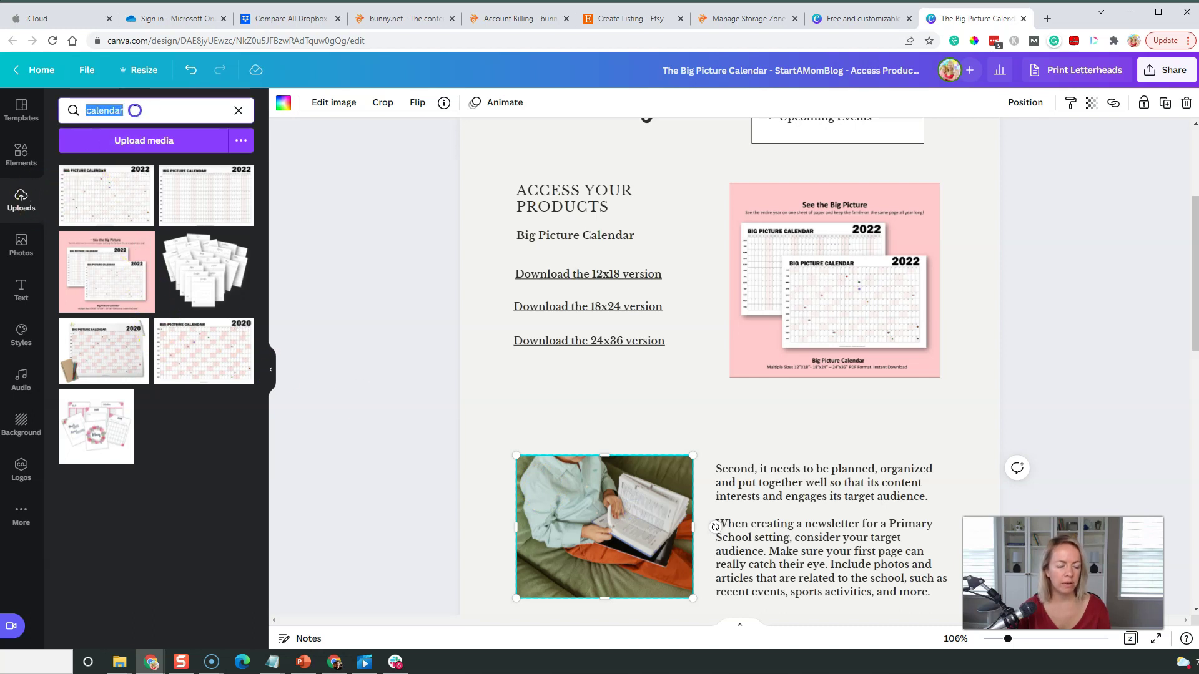
text(suzi)
key(Return)
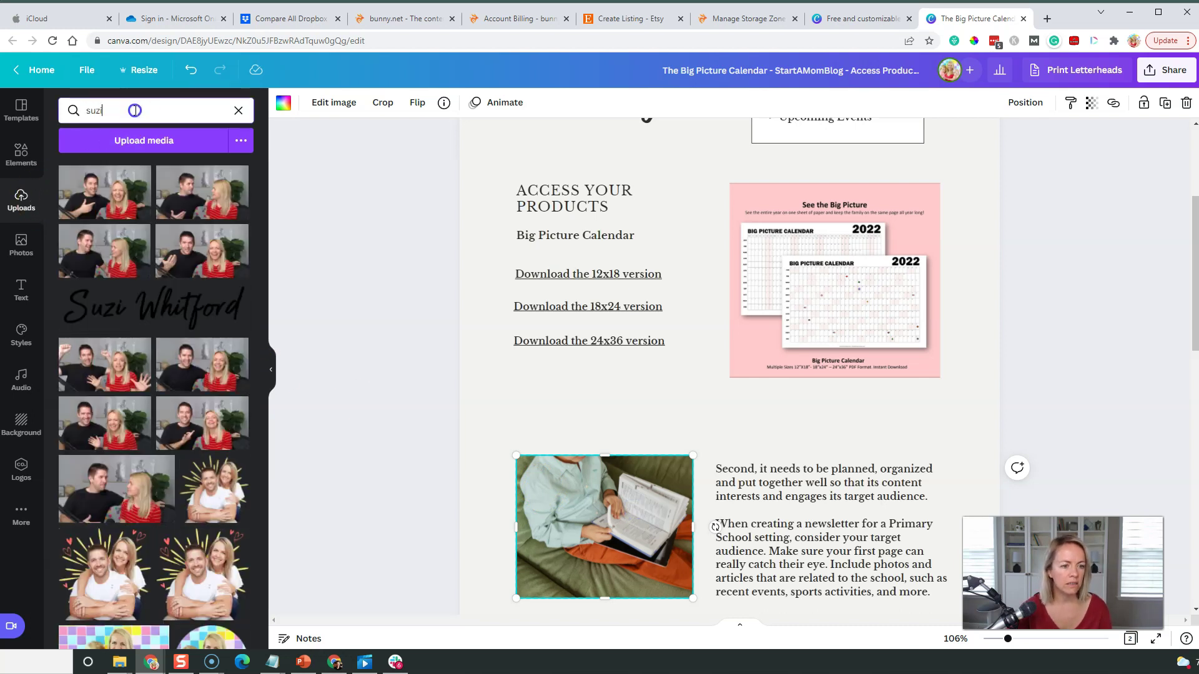
scroll(200, 487, down, 1)
drag(215, 606, 564, 527)
drag(77, 585, 549, 543)
- Replace the body text beside the photo with a thank-you-for-your-purchase note
double_click(778, 511)
click(777, 511)
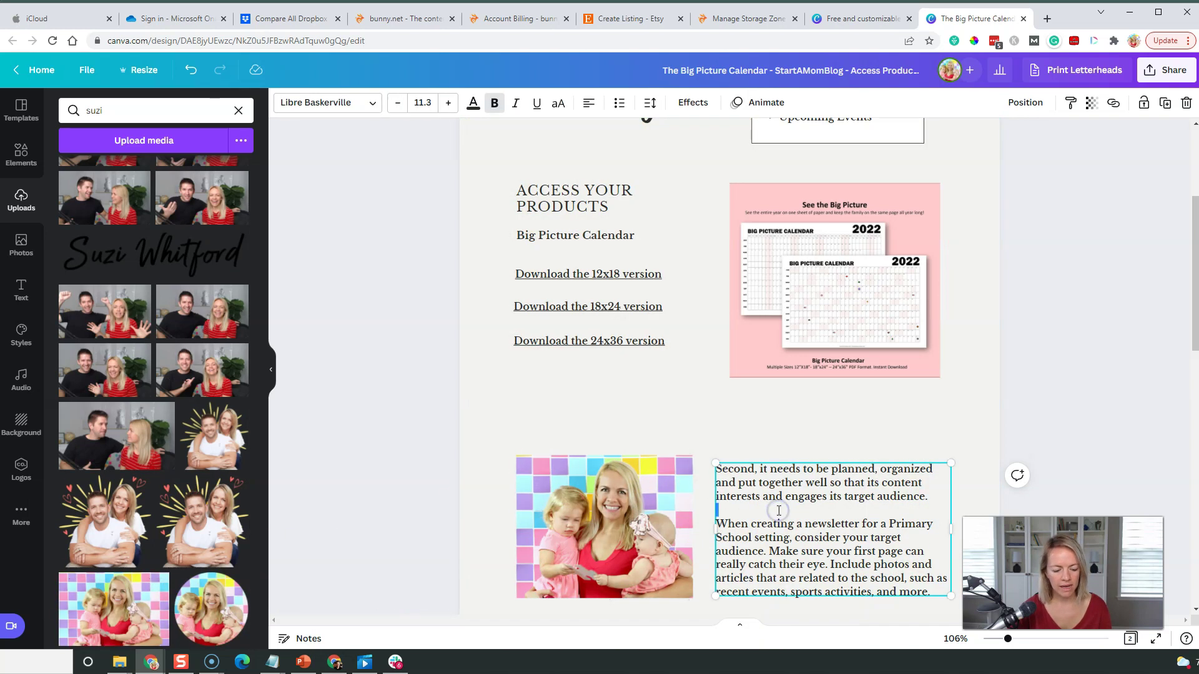
key(ctrl+a)
text(Thank yo)
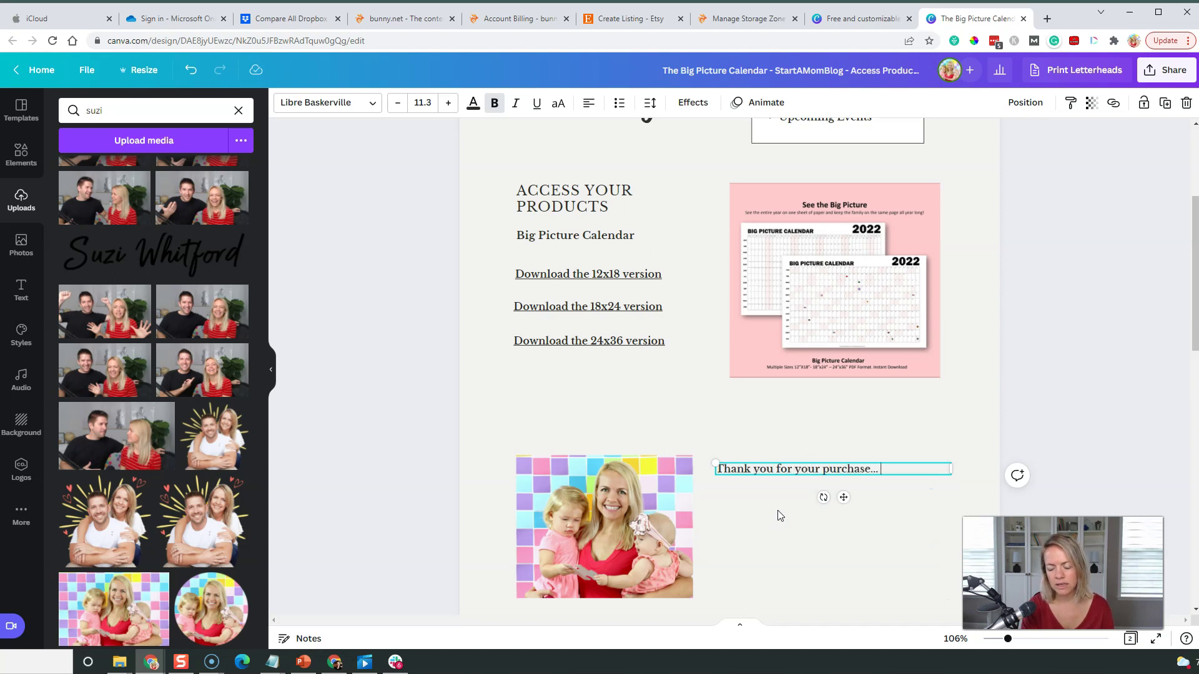
text( storey)
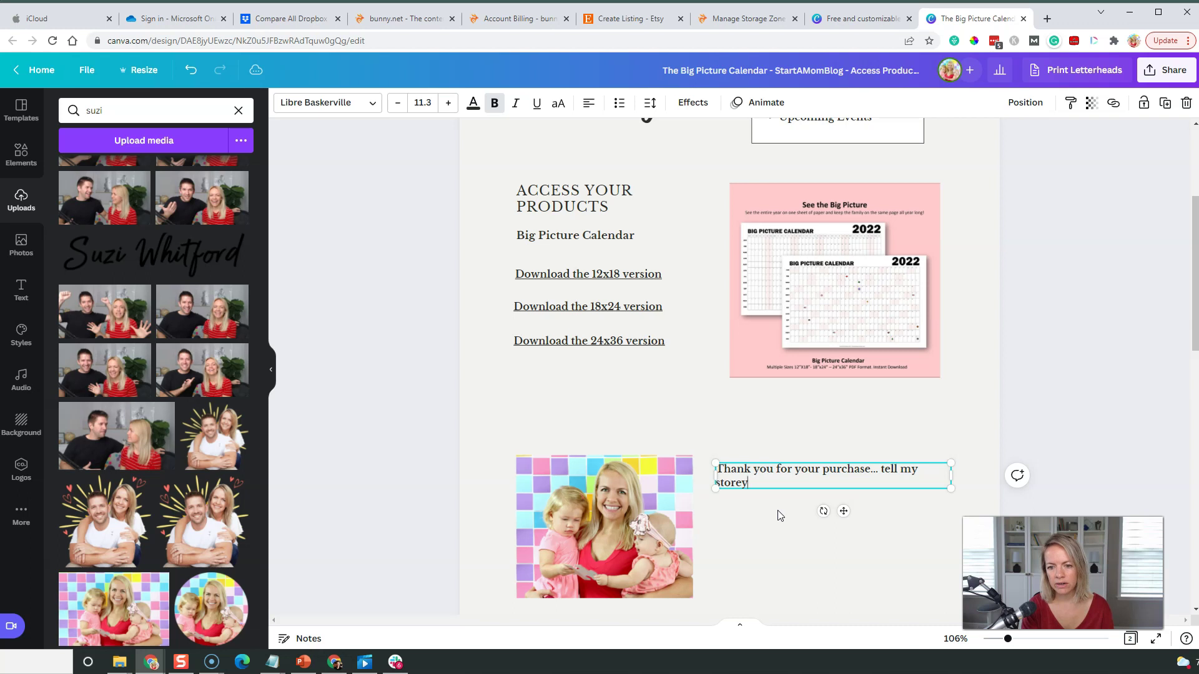
key(BackSpace)
key(BackSpace)
text(y..... relate to your cu)
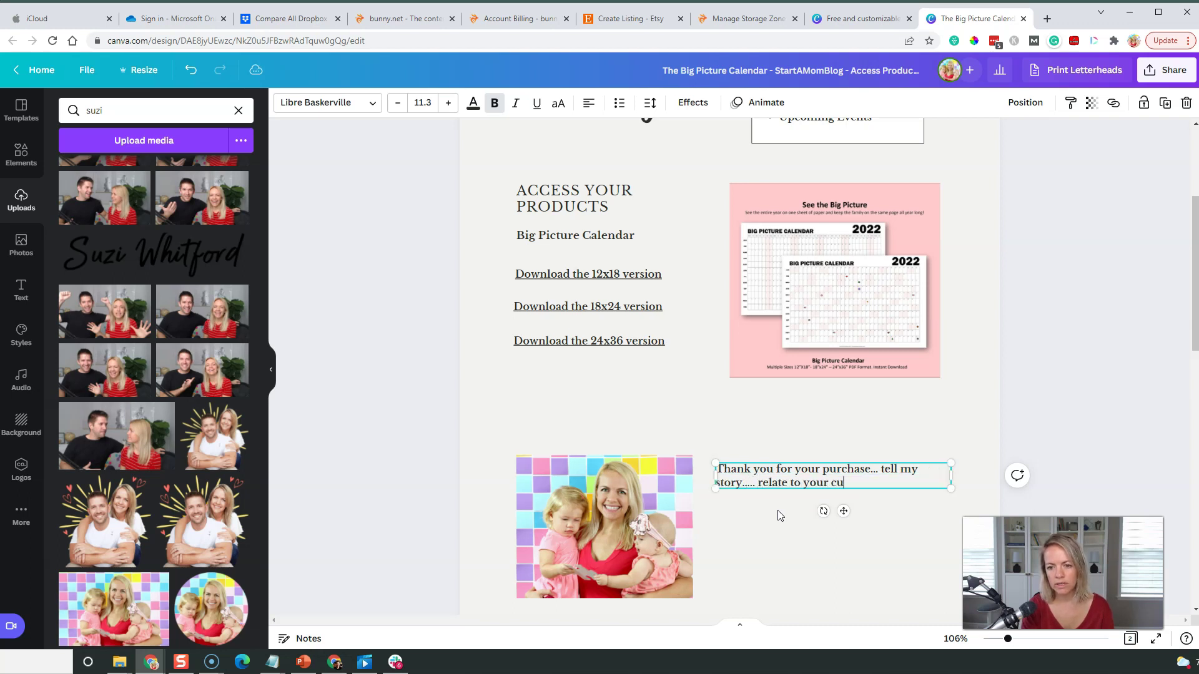
text(.)
key(Return)
key(Return)
key(Return)
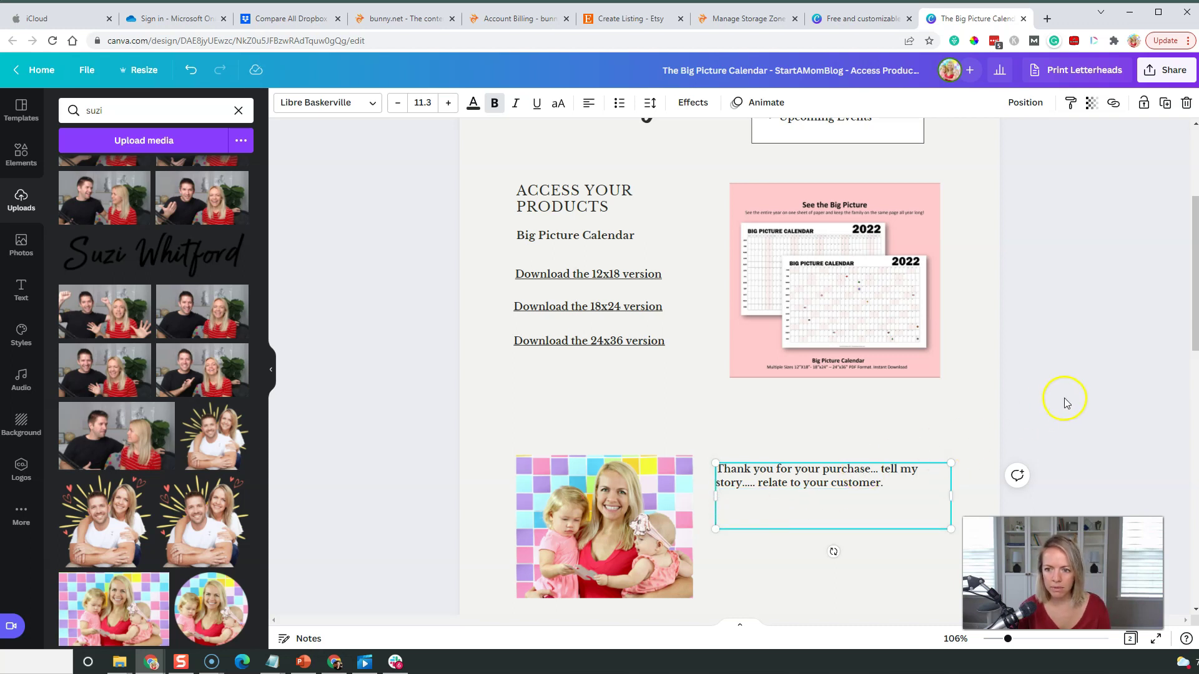
- Add a square shape and stretch it into a grey bar below the thank-you note
click(1037, 399)
click(21, 152)
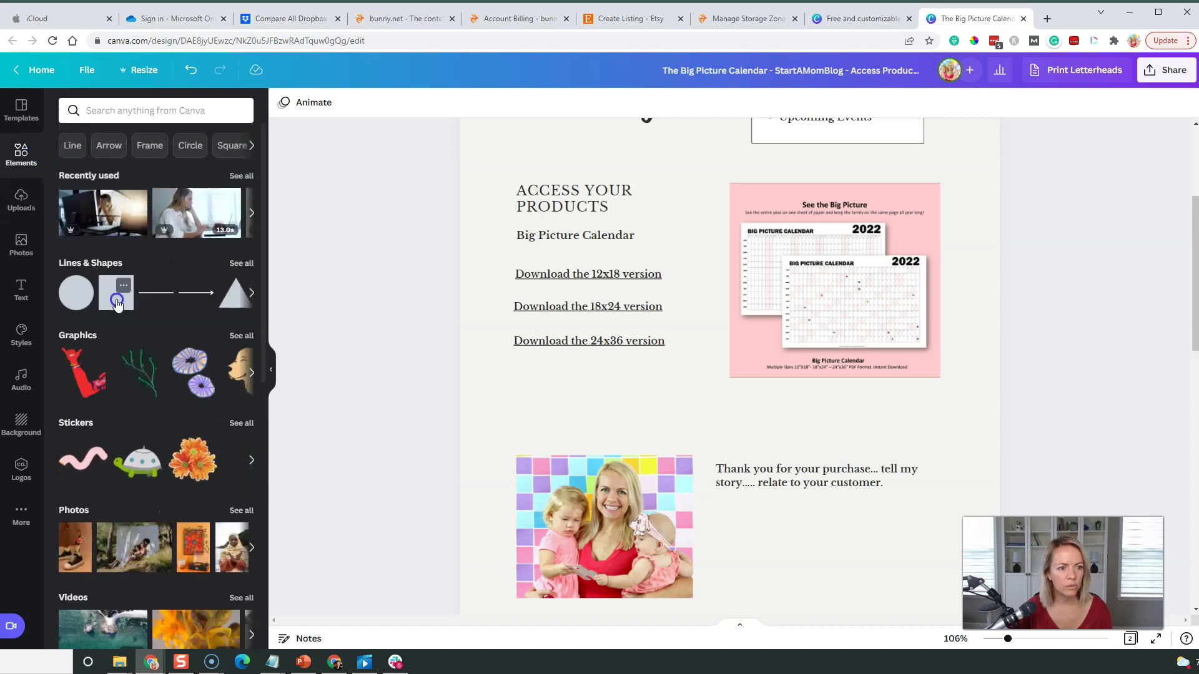
click(117, 303)
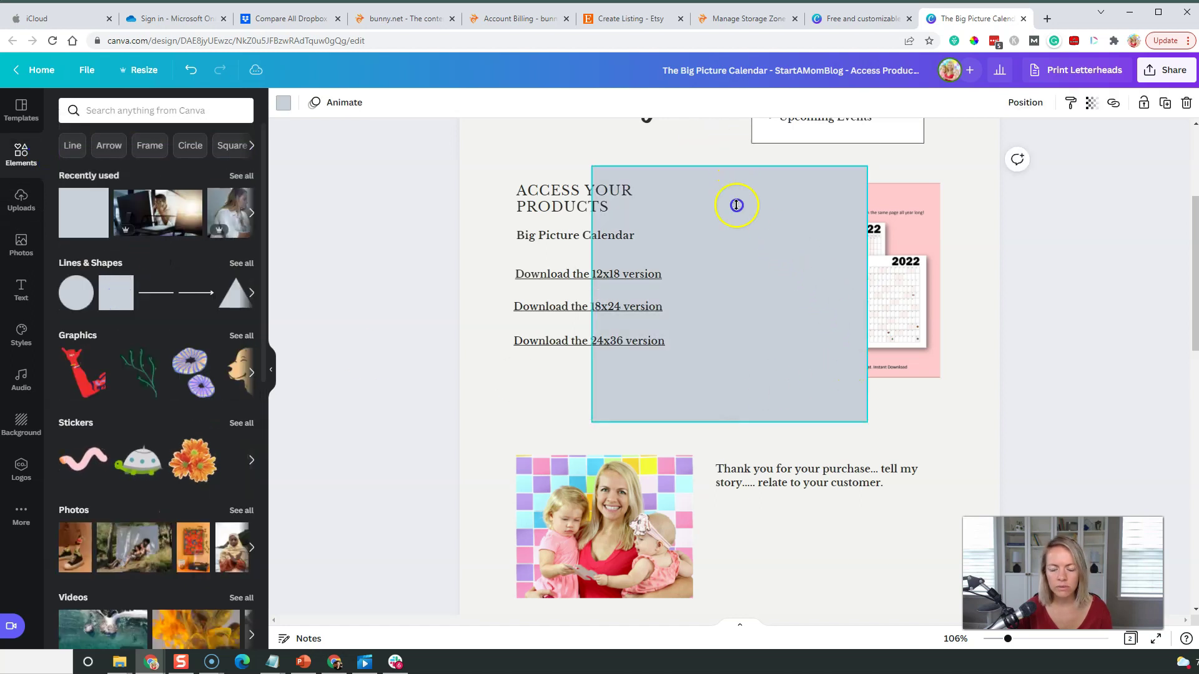
drag(729, 166, 854, 554)
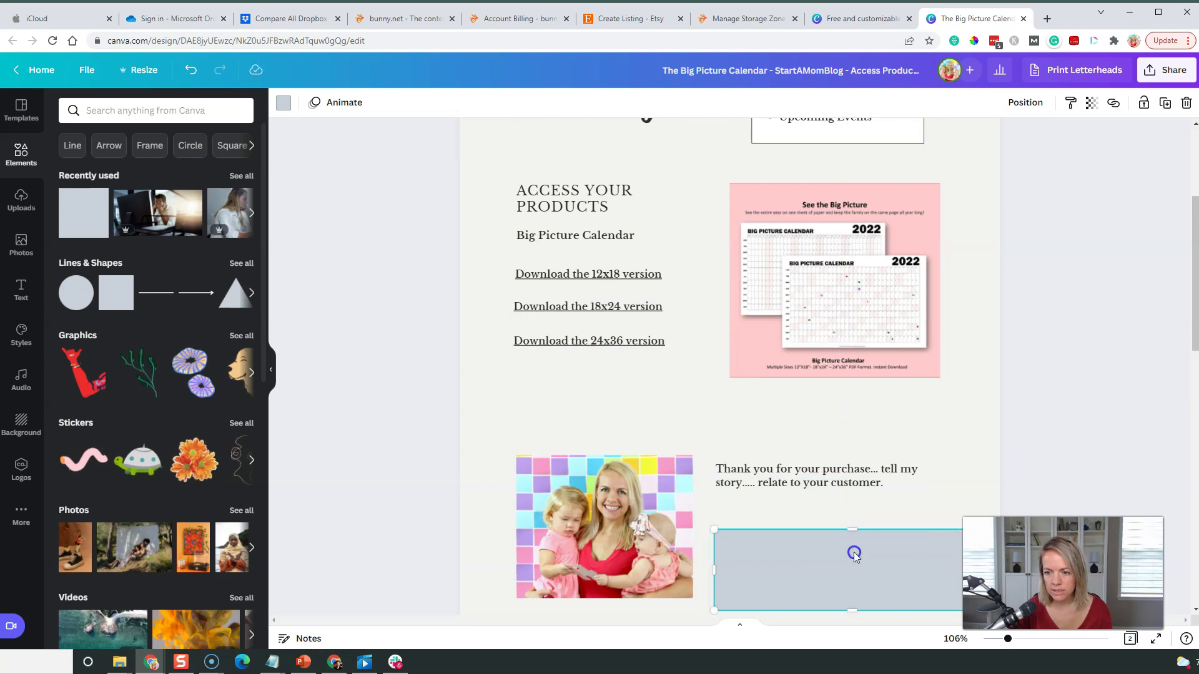
drag(1007, 639, 1001, 639)
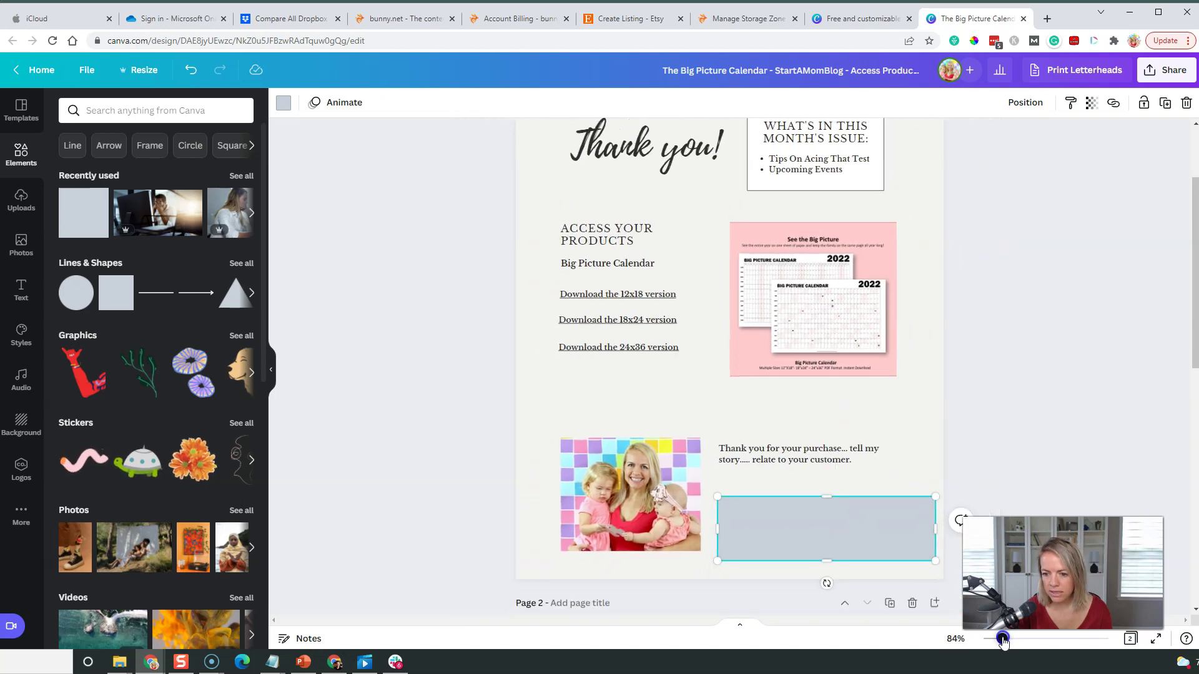
drag(830, 517, 825, 507)
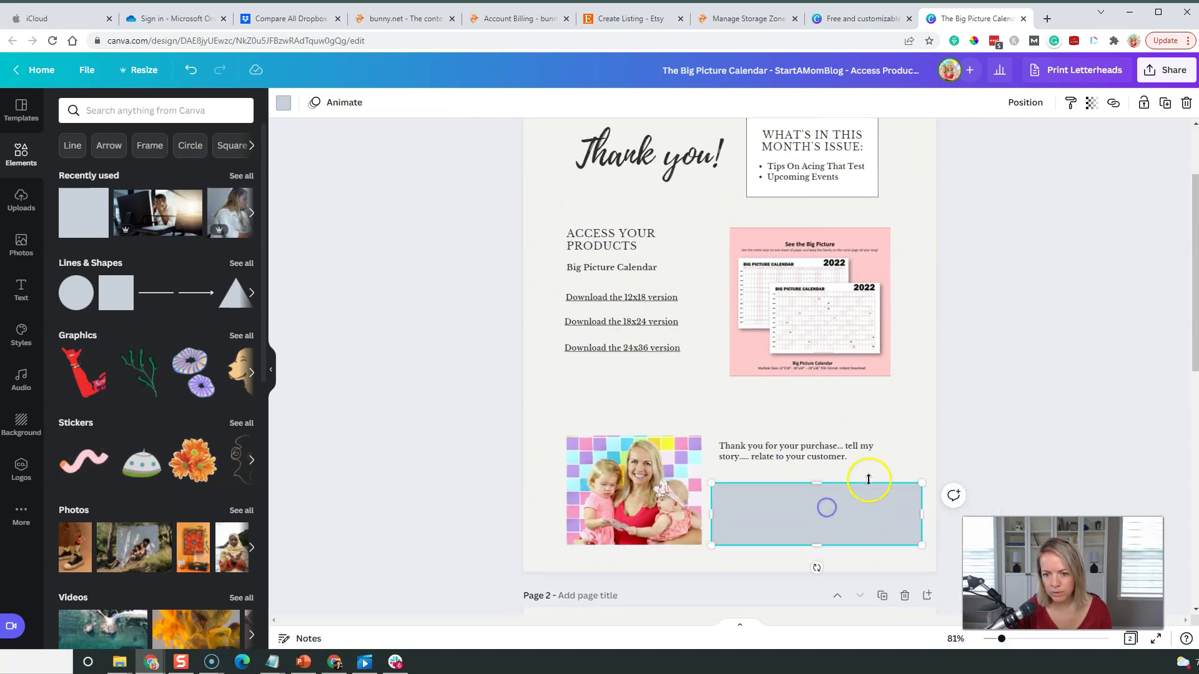
- Copy the ACCESS YOUR PRODUCTS heading onto the grey box as COUPON CODE "THANKYOU" FOR 25% OFF ANY PRODUCT
click(758, 460)
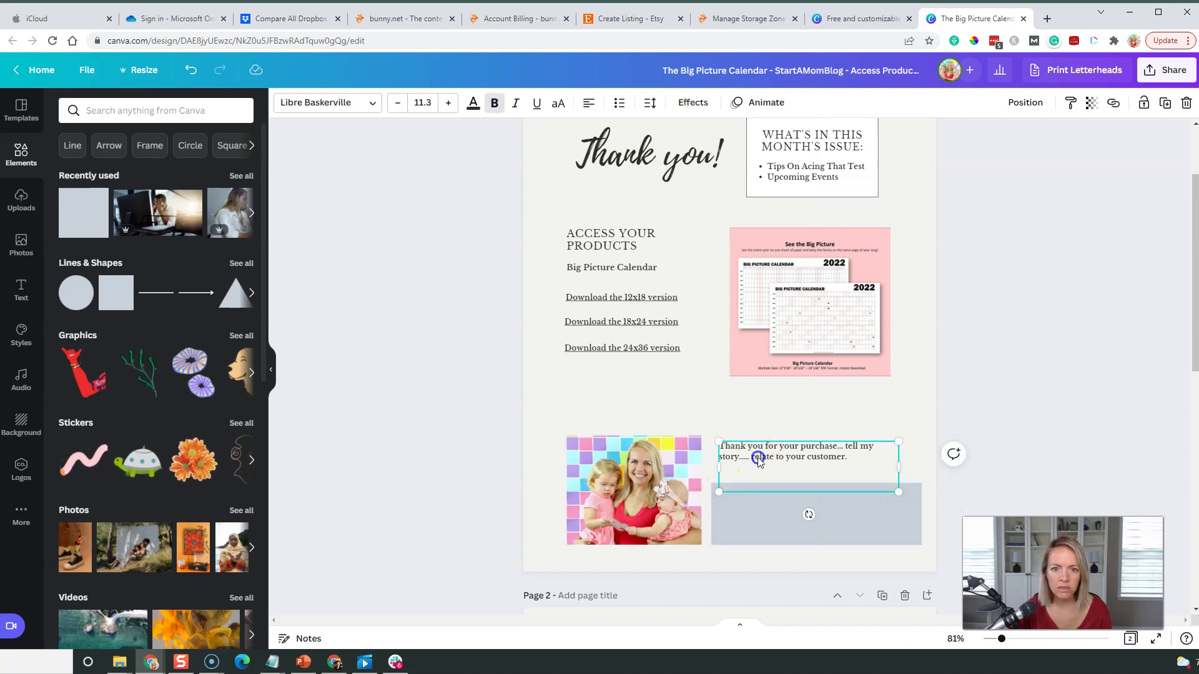
click(640, 150)
click(614, 240)
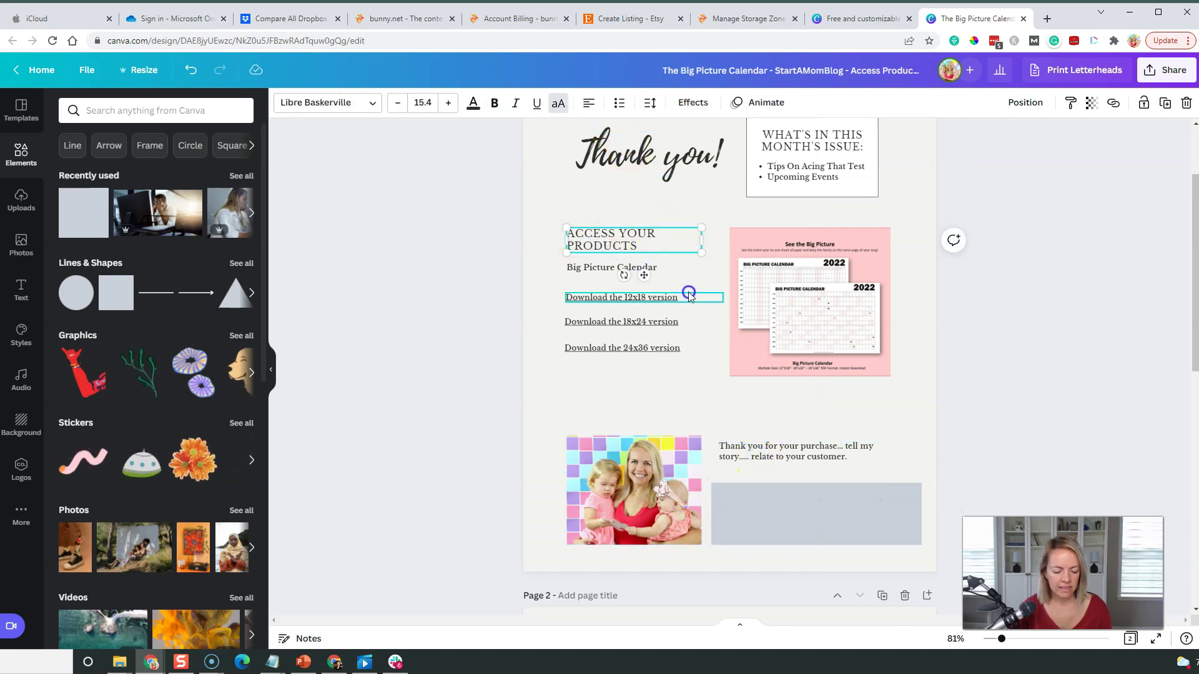
drag(687, 247, 790, 503)
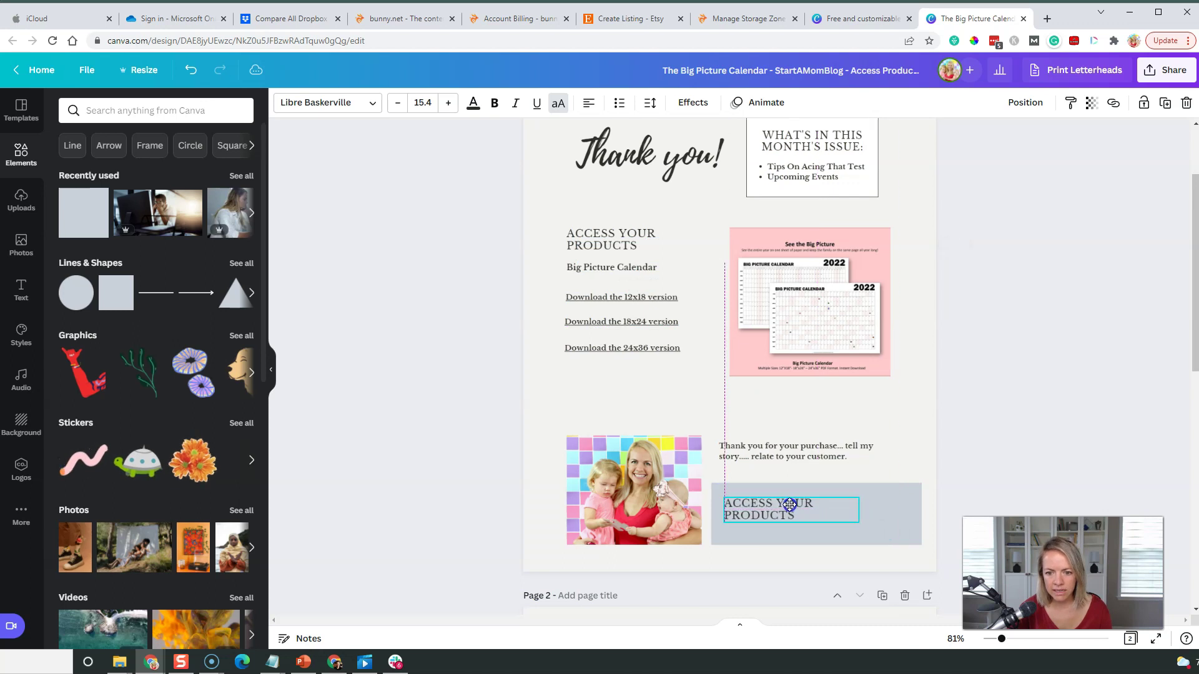
text(COUPO)
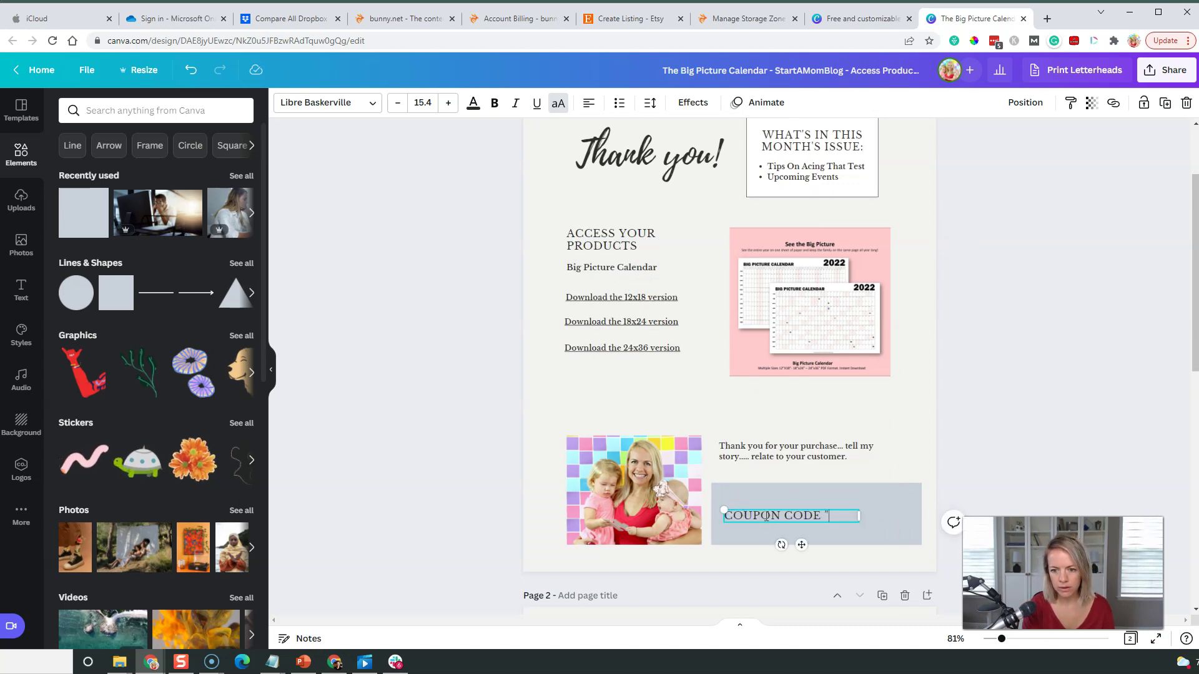
text(N CODE ")
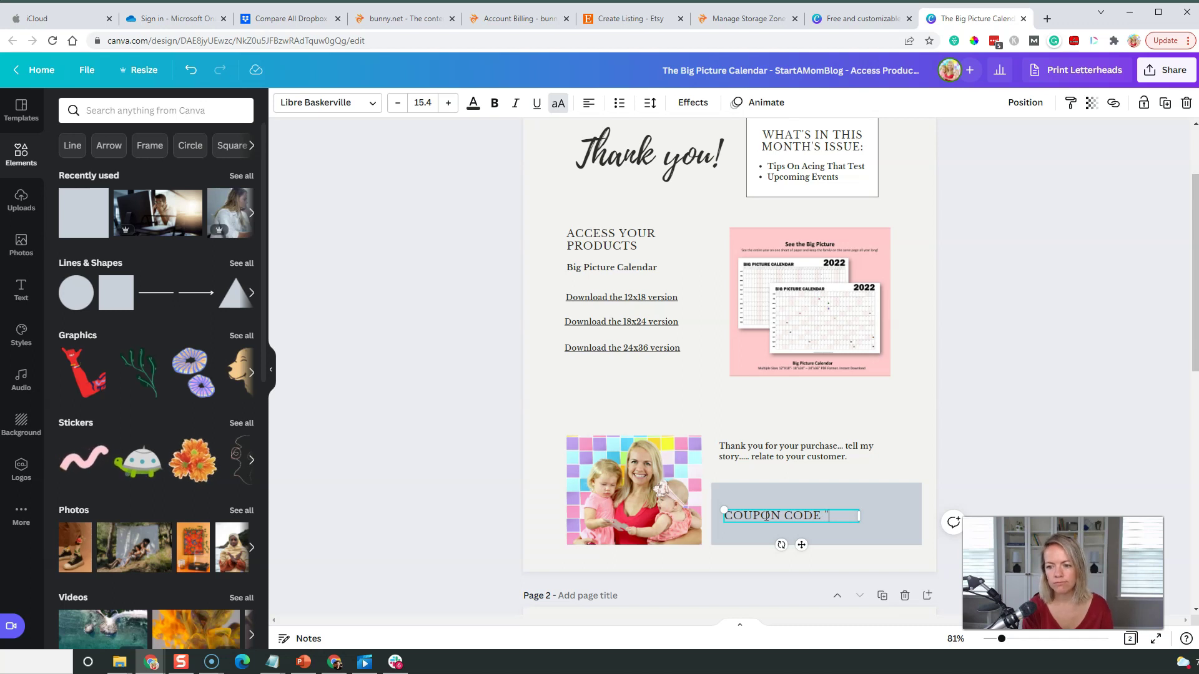
text(THANK)
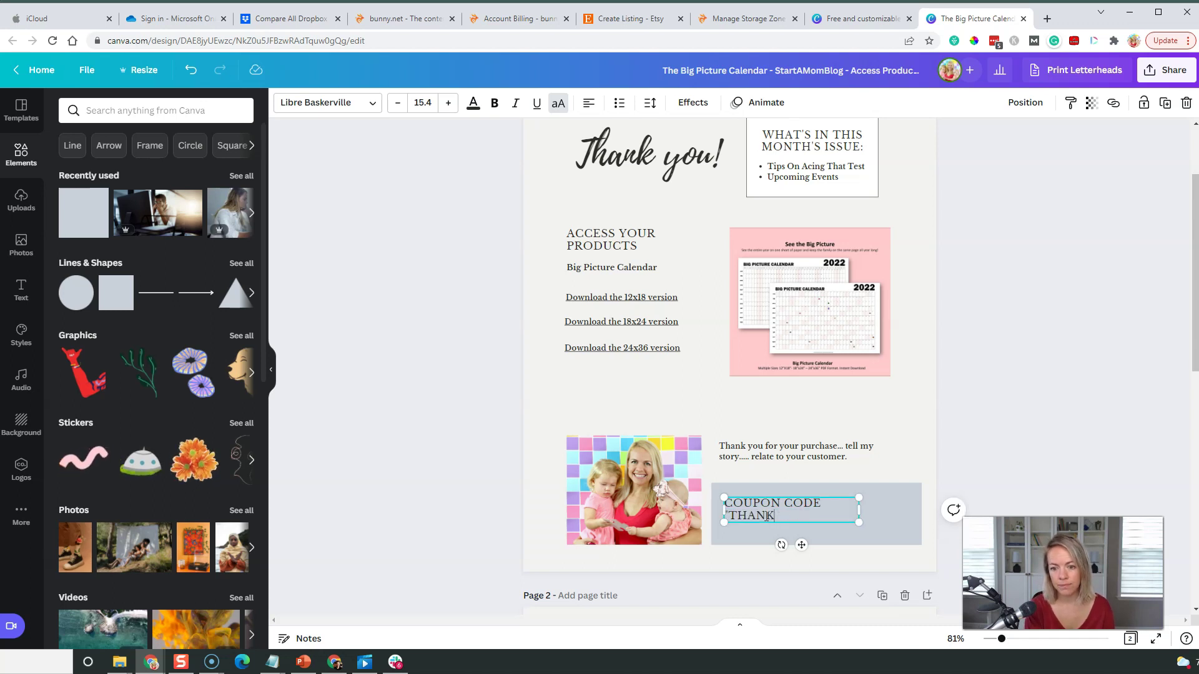
text(YOU)
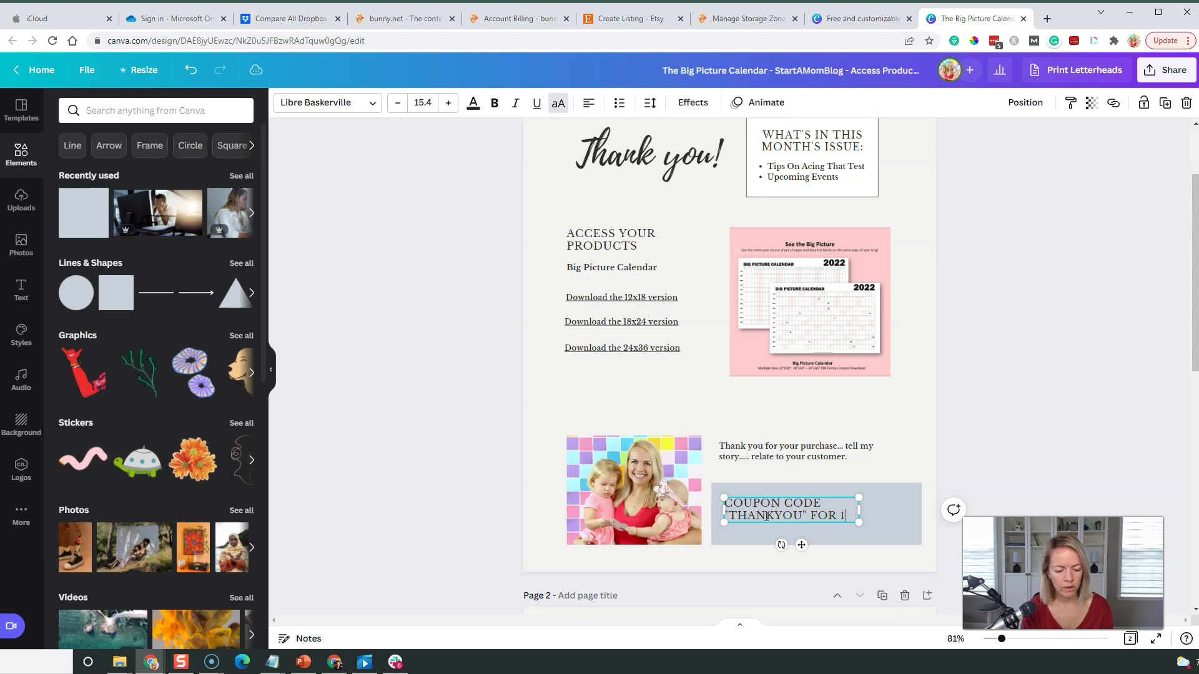
text(" FOR 2)
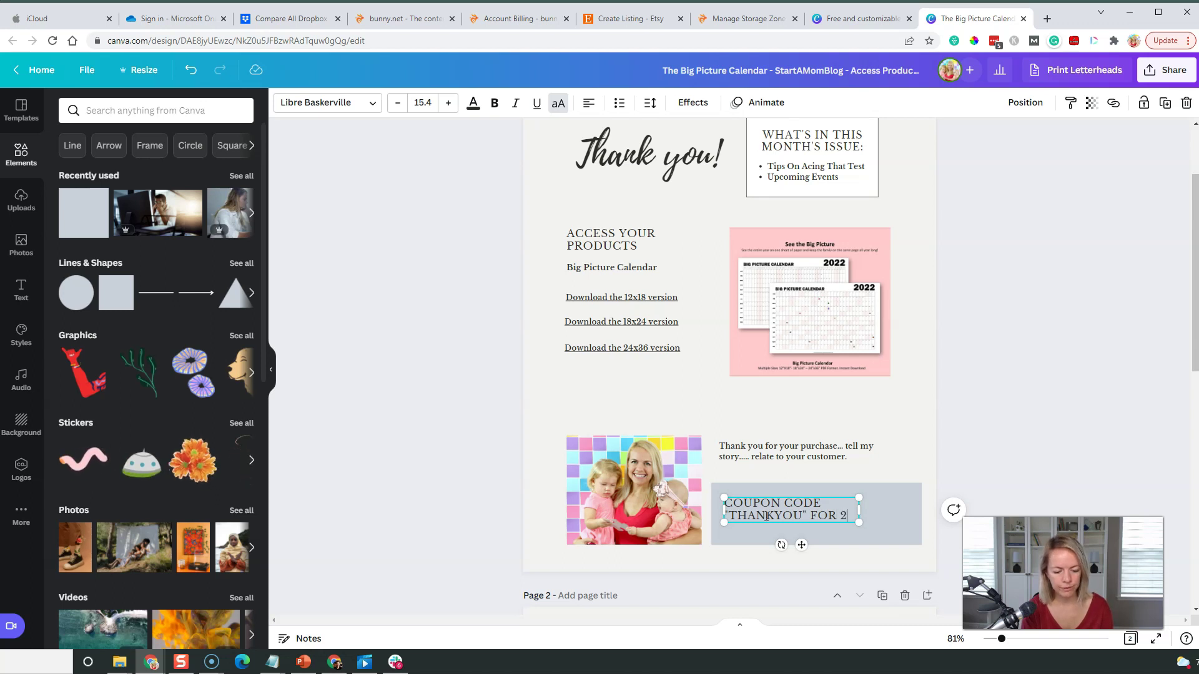
text(5% OFF A)
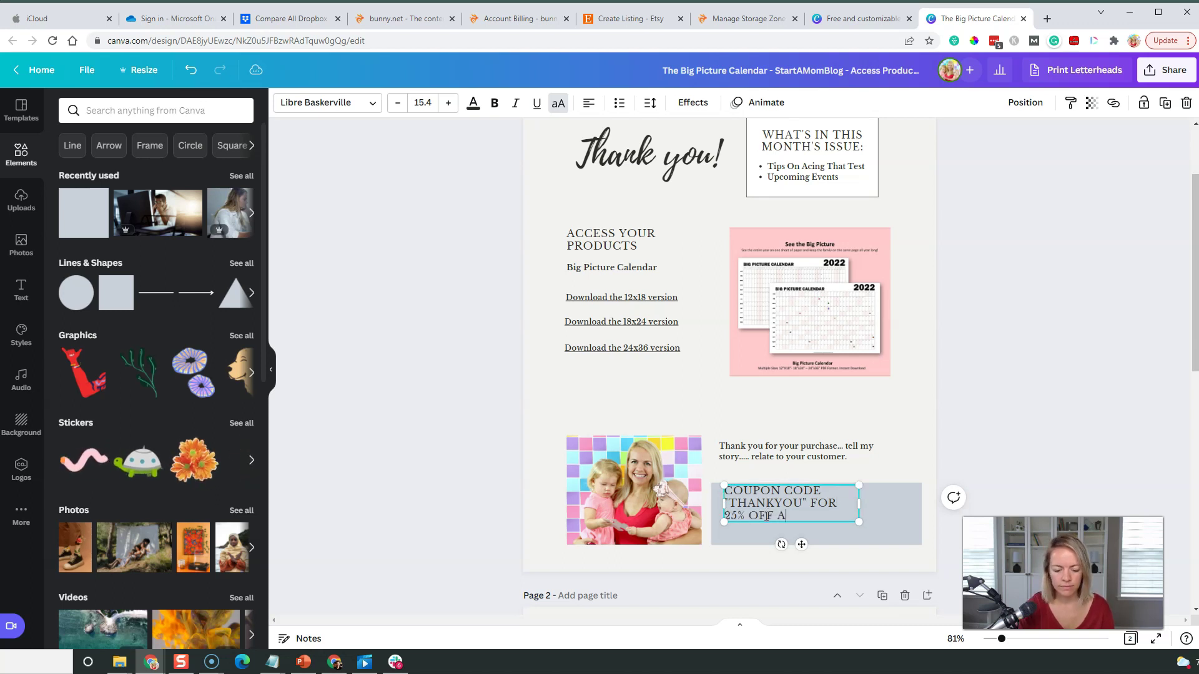
text(NY PRODUCT)
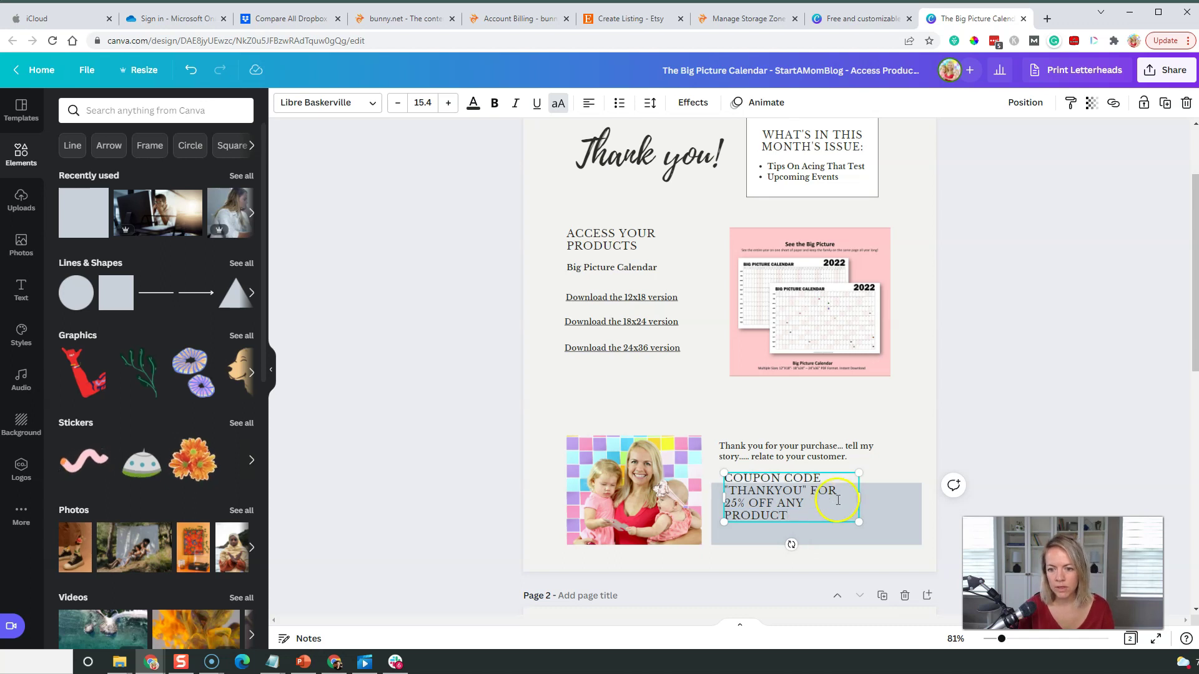
drag(859, 497, 883, 497)
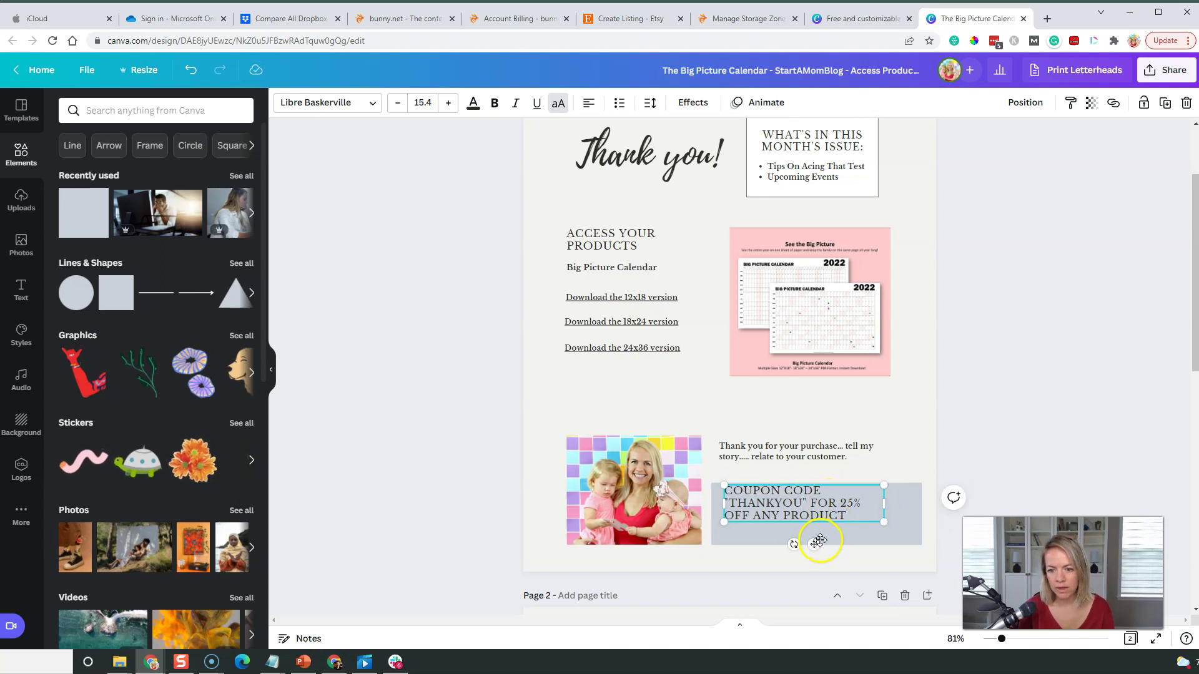
drag(819, 541, 827, 551)
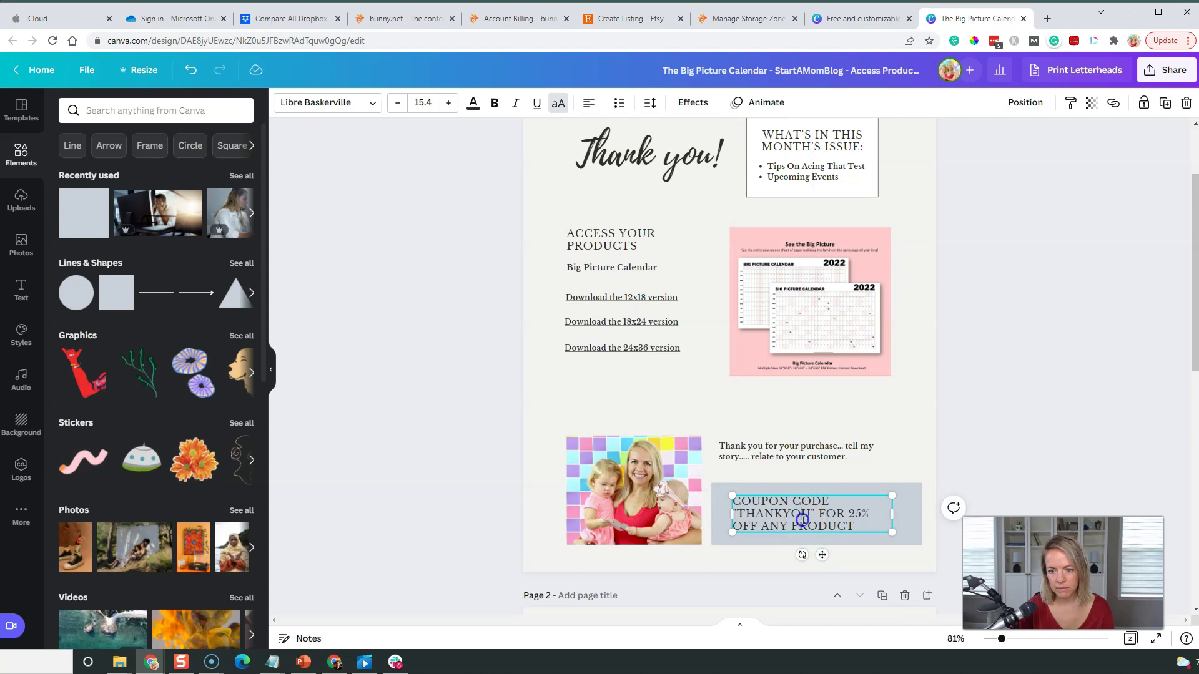
- Bold THANKYOU, set the coupon text size to 12.4, and centre it on the grey box
double_click(785, 514)
key(ctrl+b)
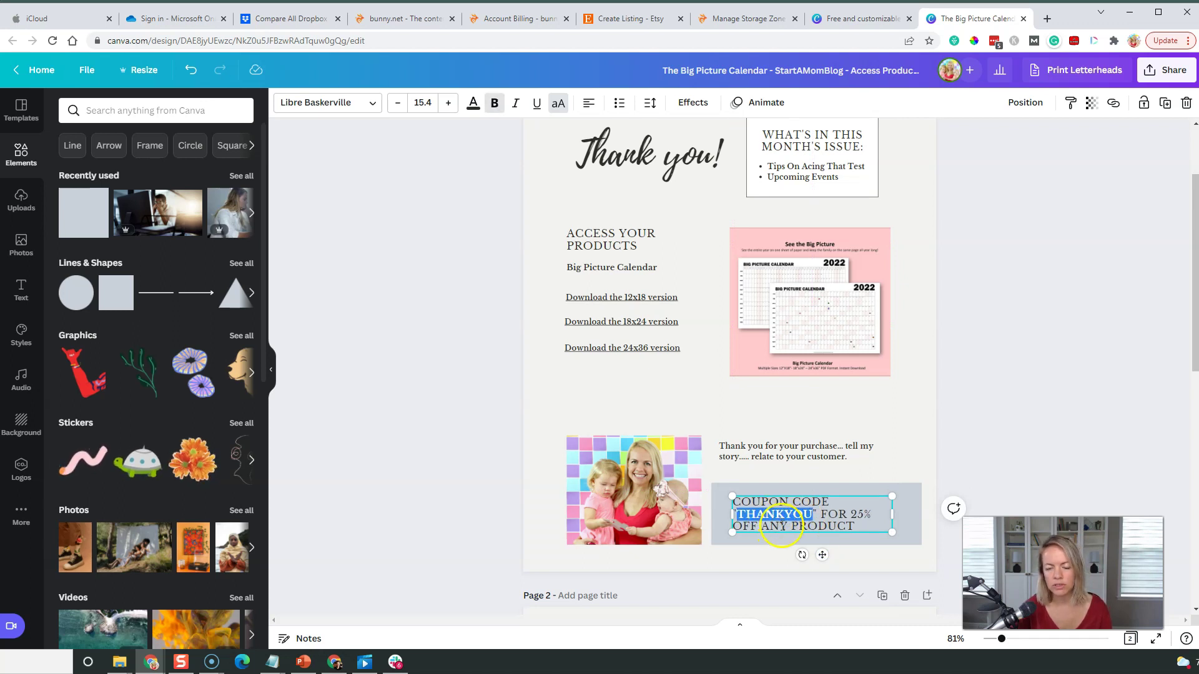
click(1009, 456)
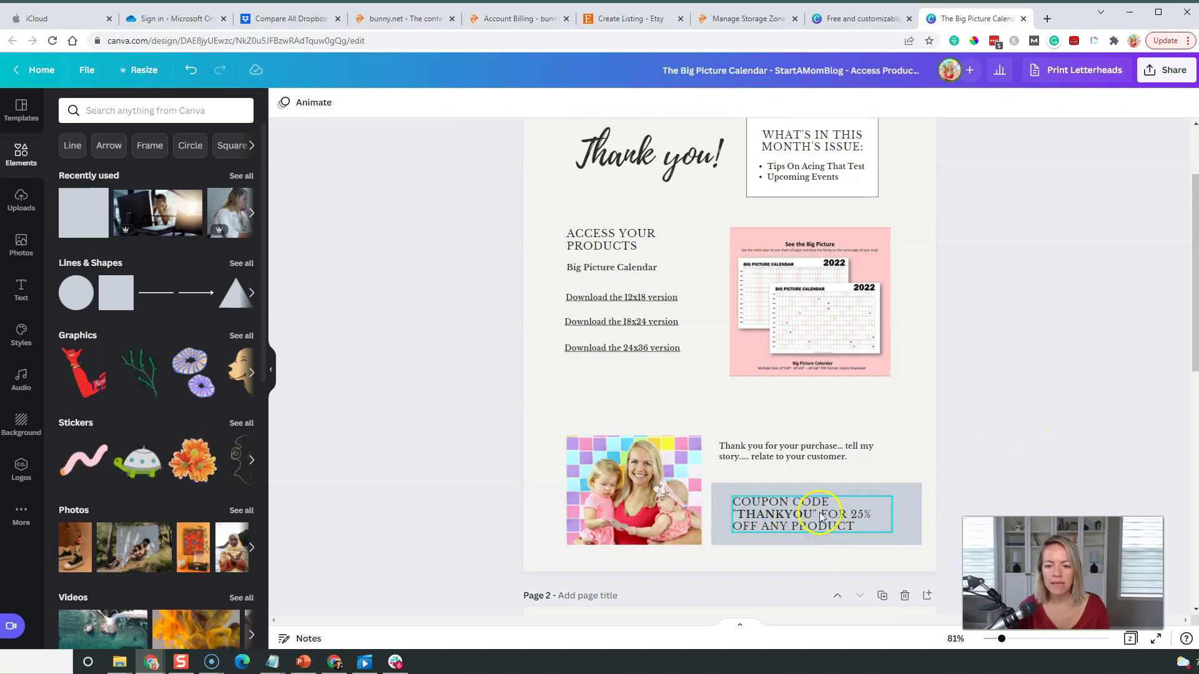
click(786, 531)
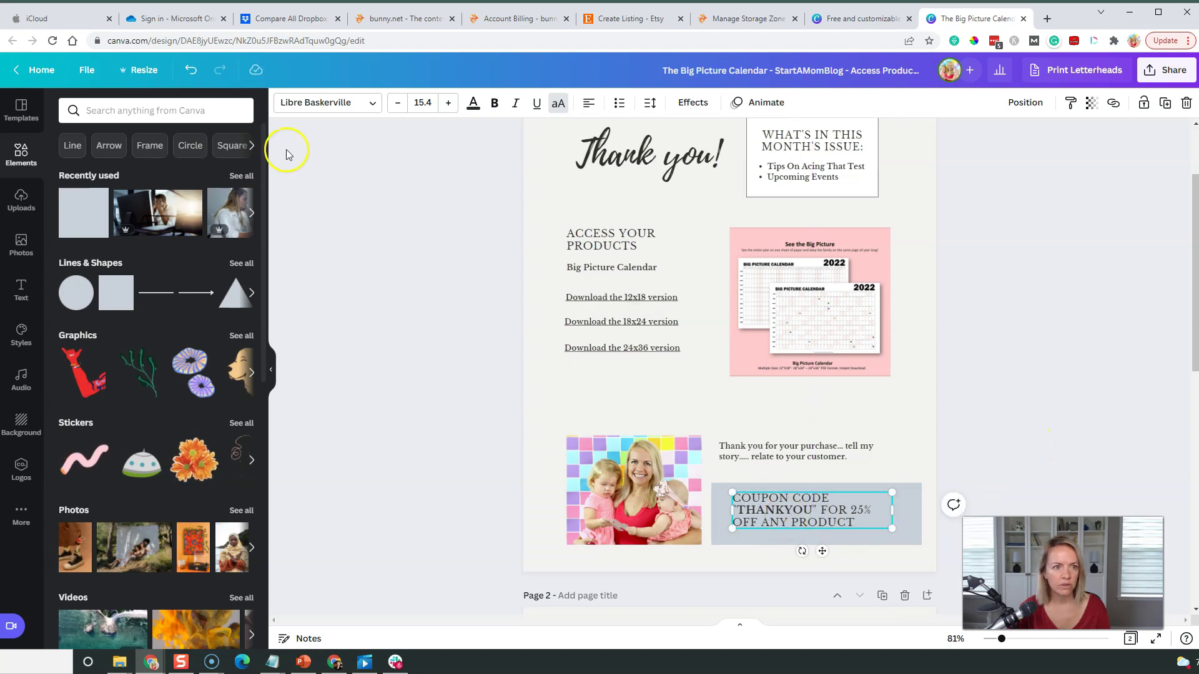
click(397, 102)
click(397, 102)
click(398, 102)
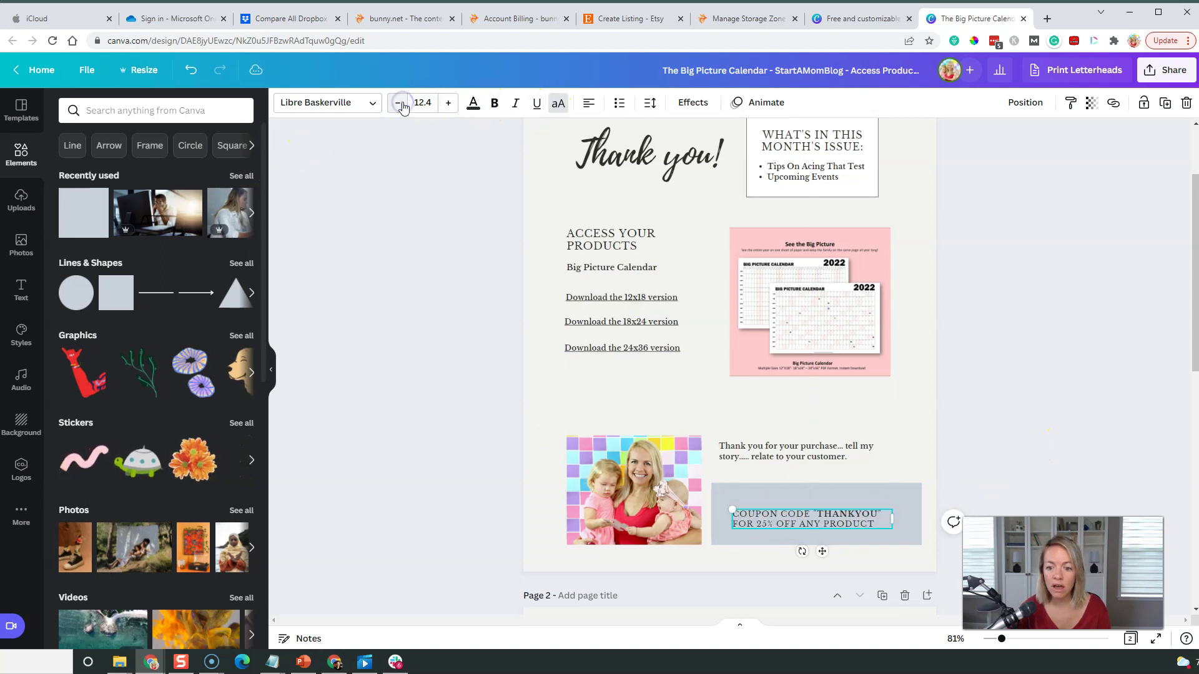
click(397, 102)
click(448, 102)
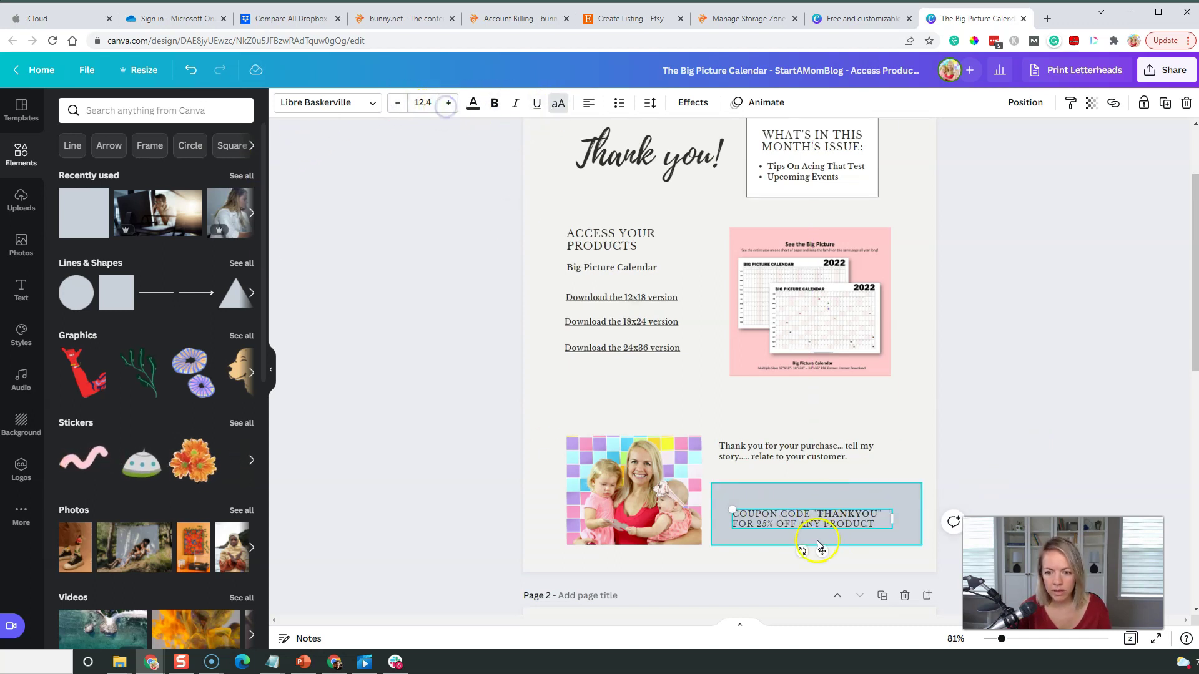
drag(819, 541, 818, 535)
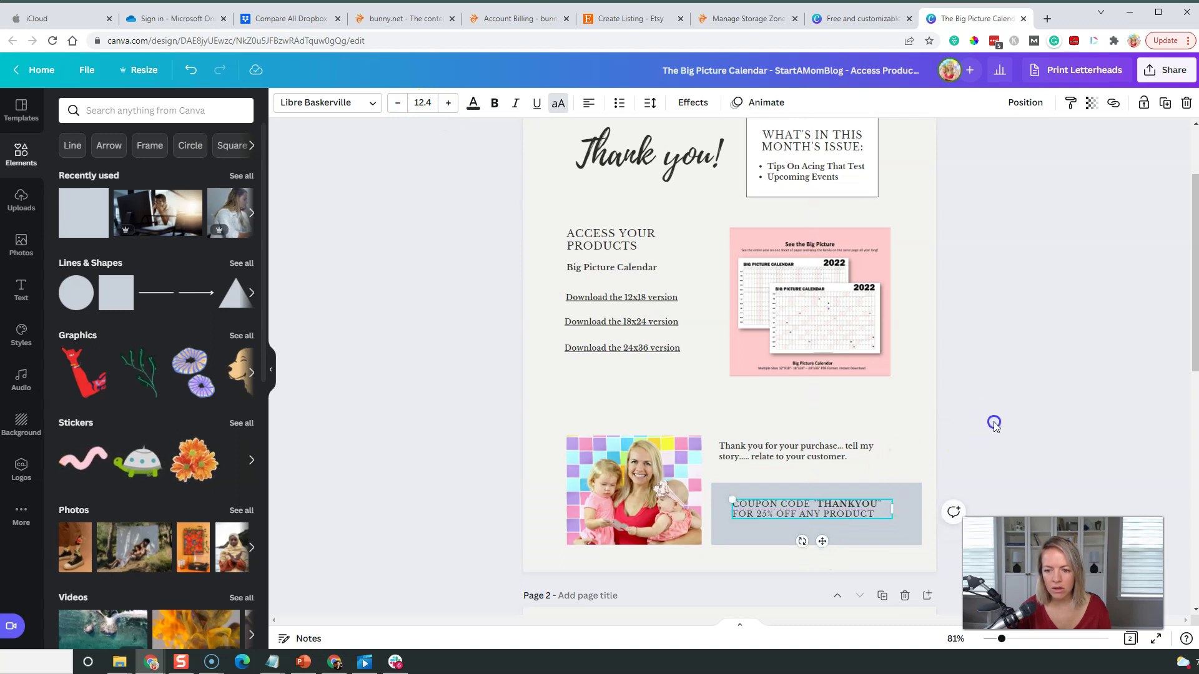
click(832, 422)
- Duplicate the grey box into a small 'go to shop' button at the box's bottom
click(820, 539)
key(ctrl+d)
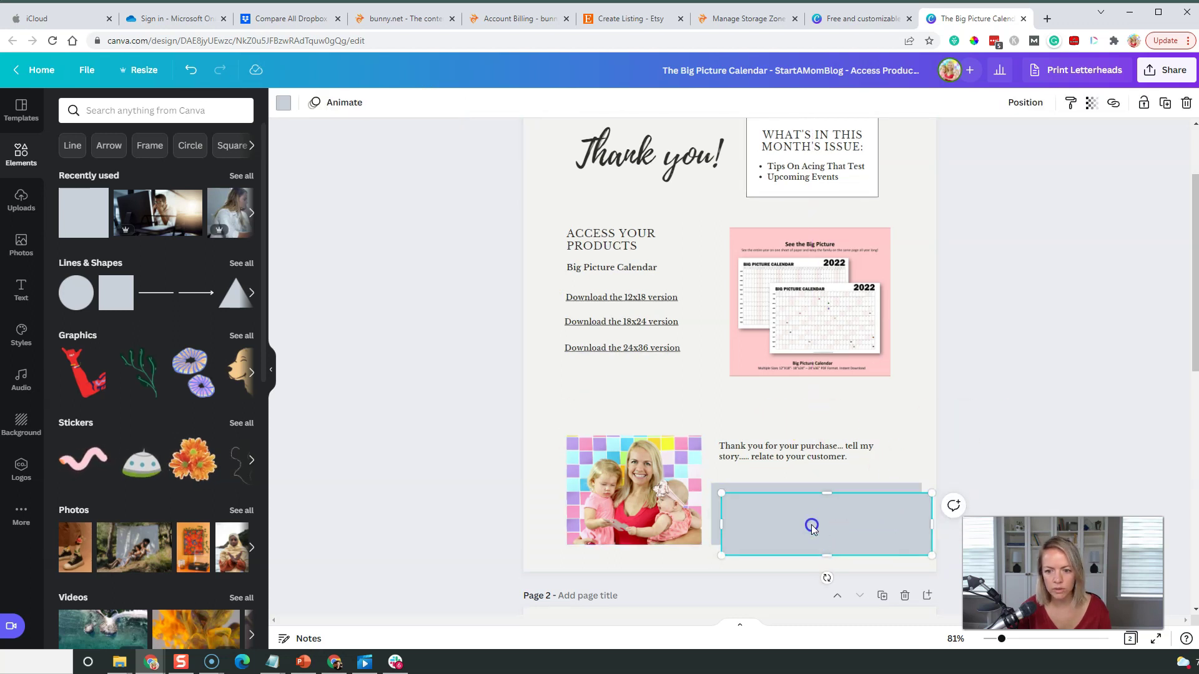
drag(829, 490, 830, 536)
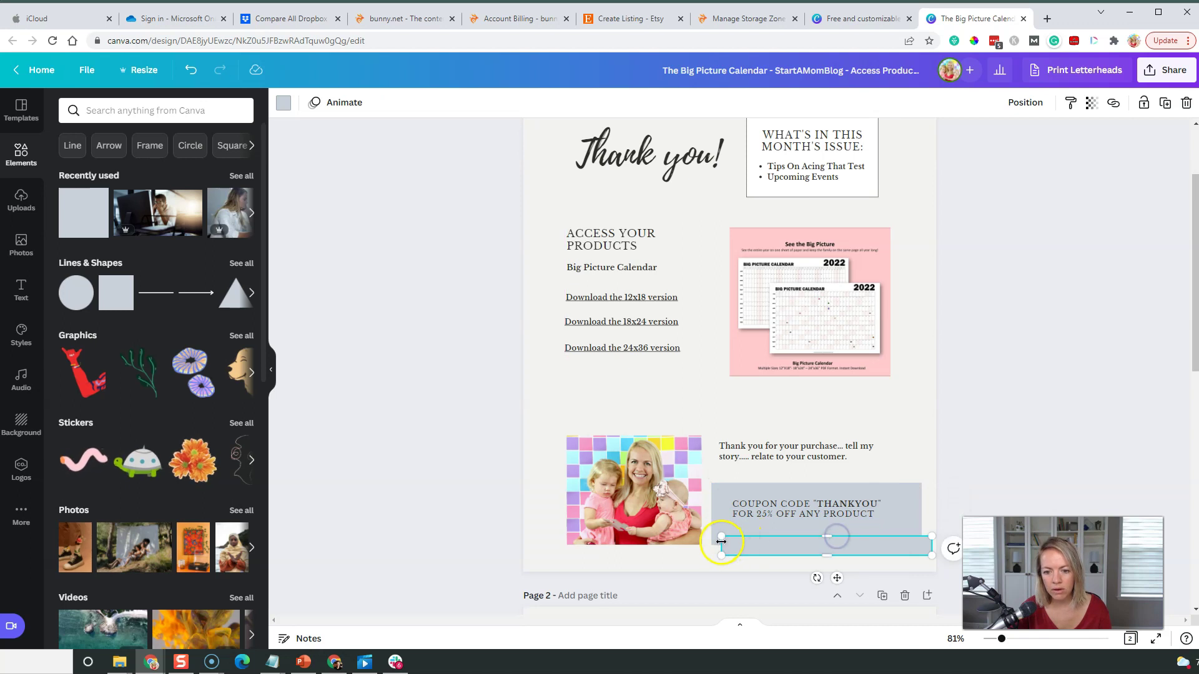
drag(721, 545, 811, 540)
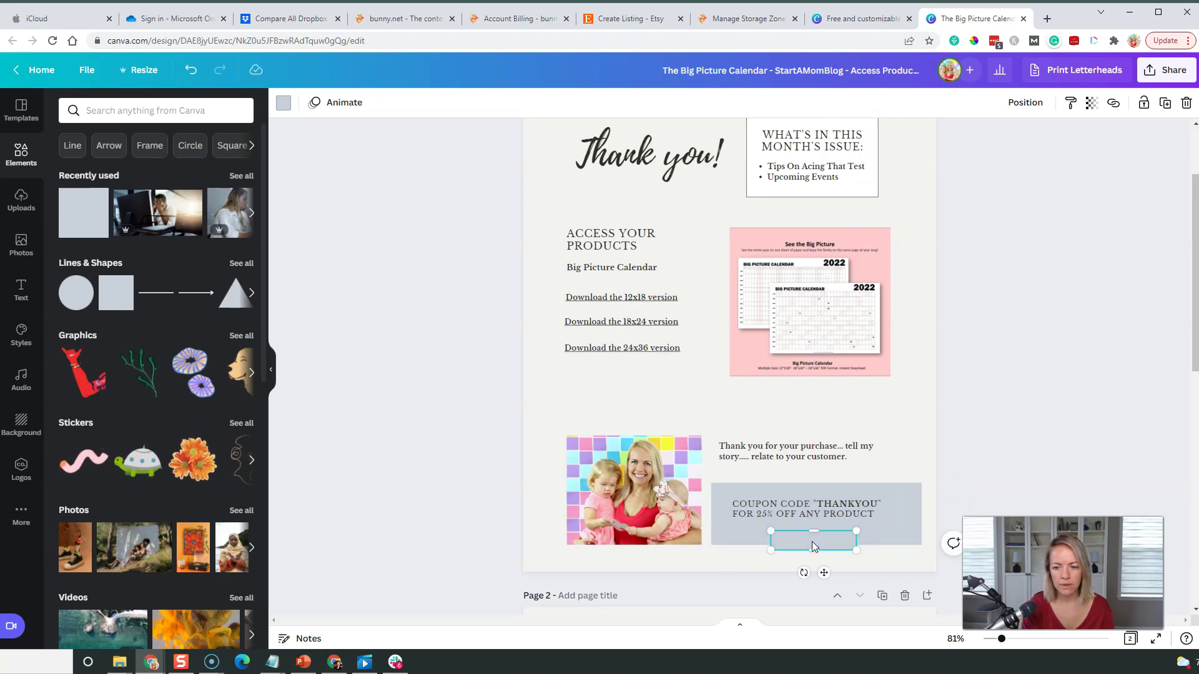
double_click(812, 541)
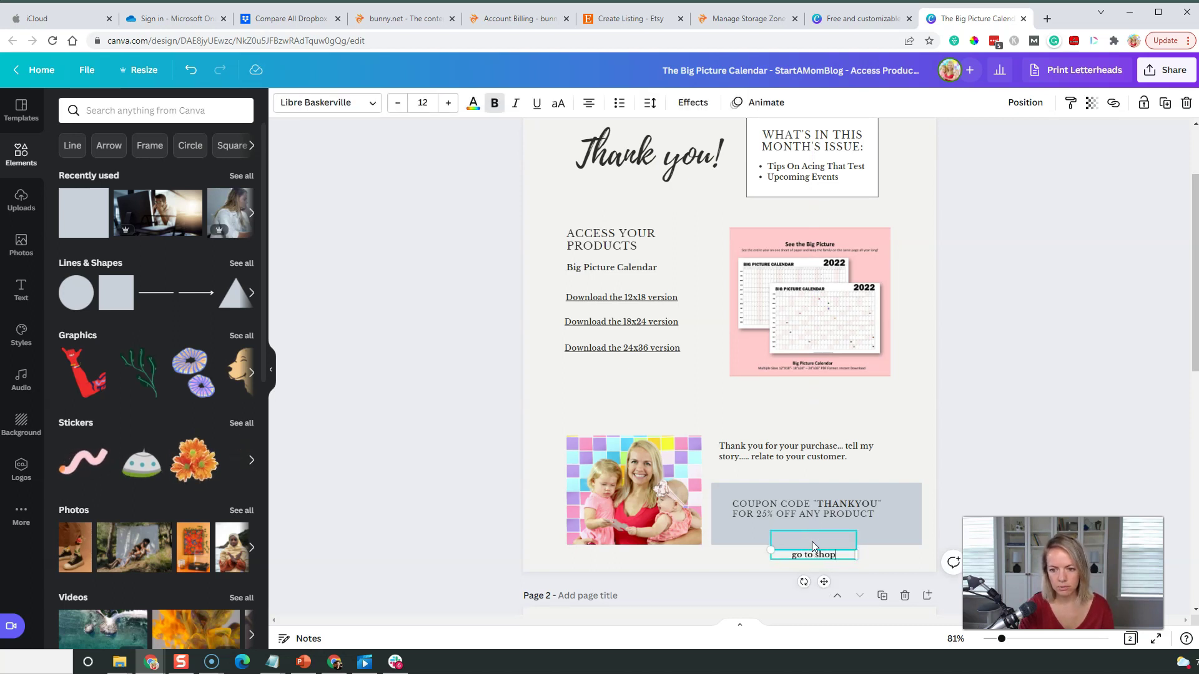
click(830, 562)
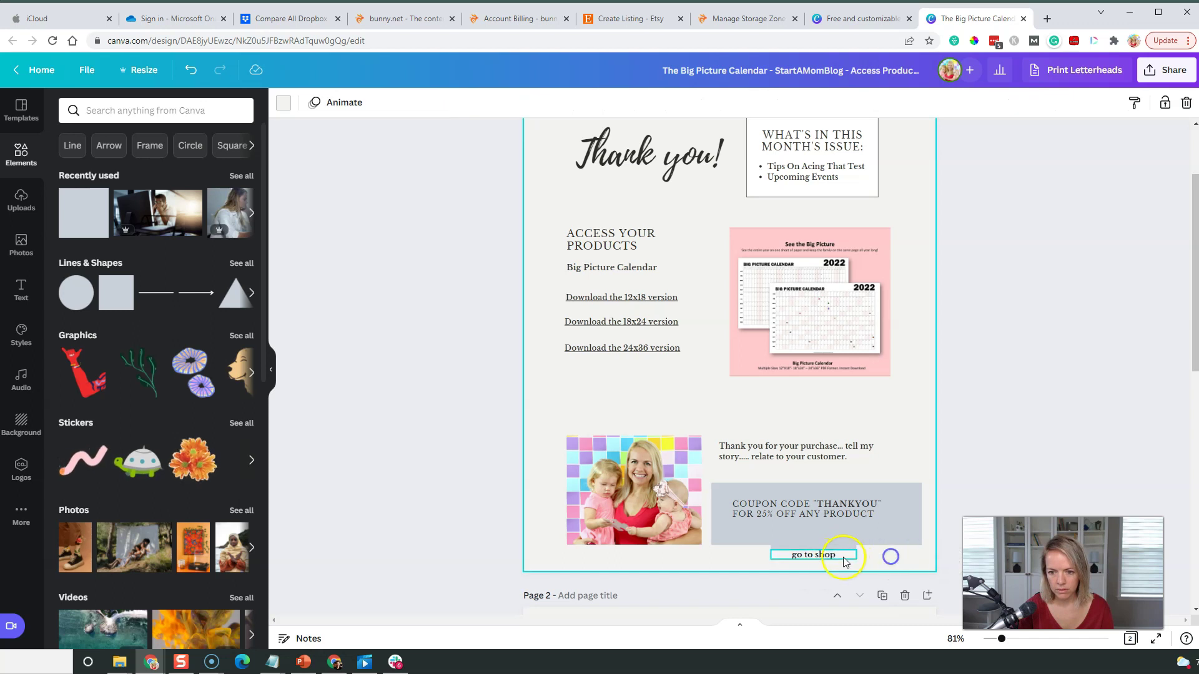
drag(843, 557, 833, 544)
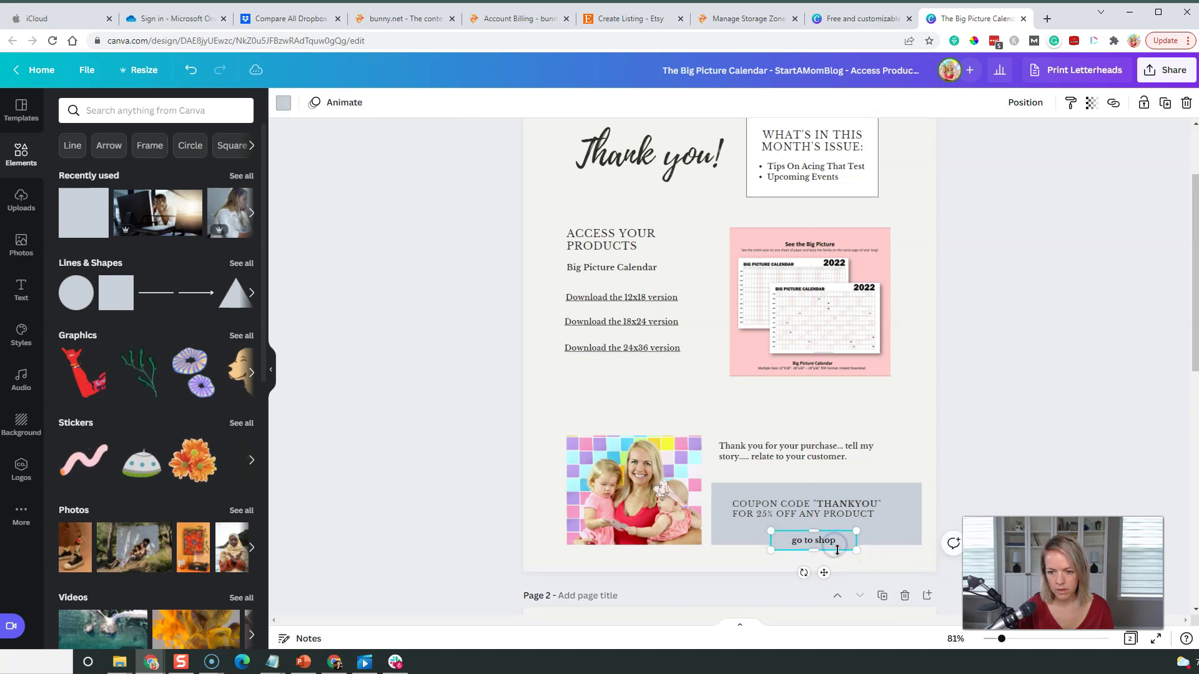
- Fill the go to shop button with the coral brand colour
click(284, 102)
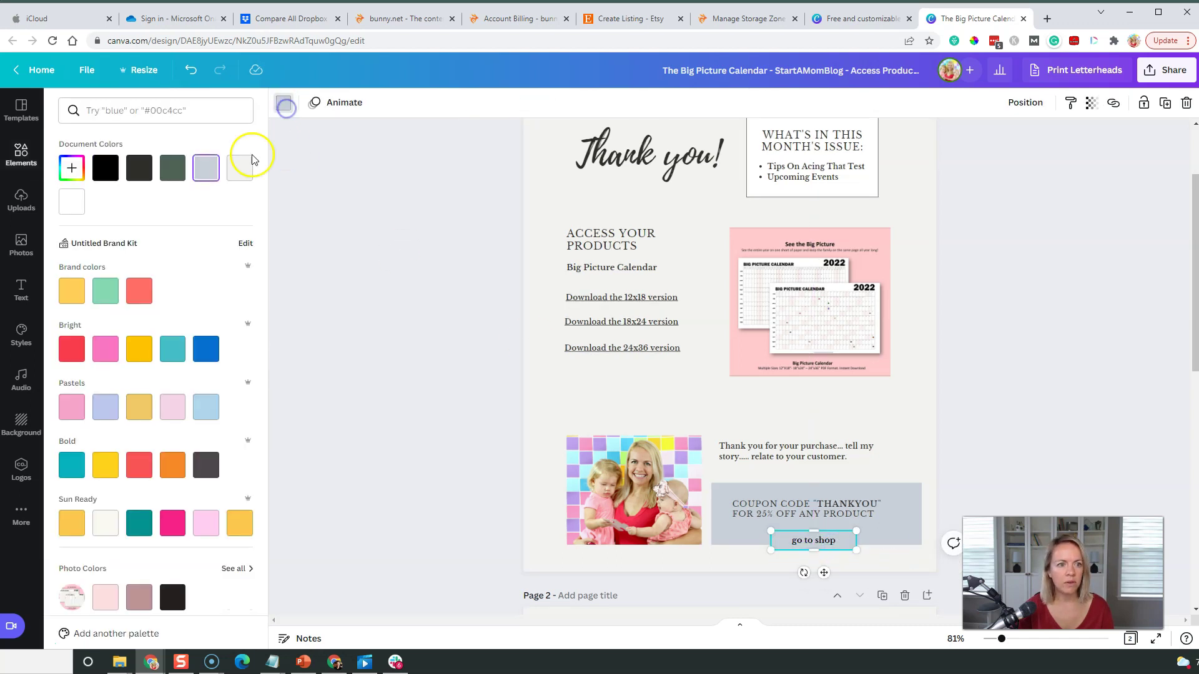
click(72, 290)
click(139, 291)
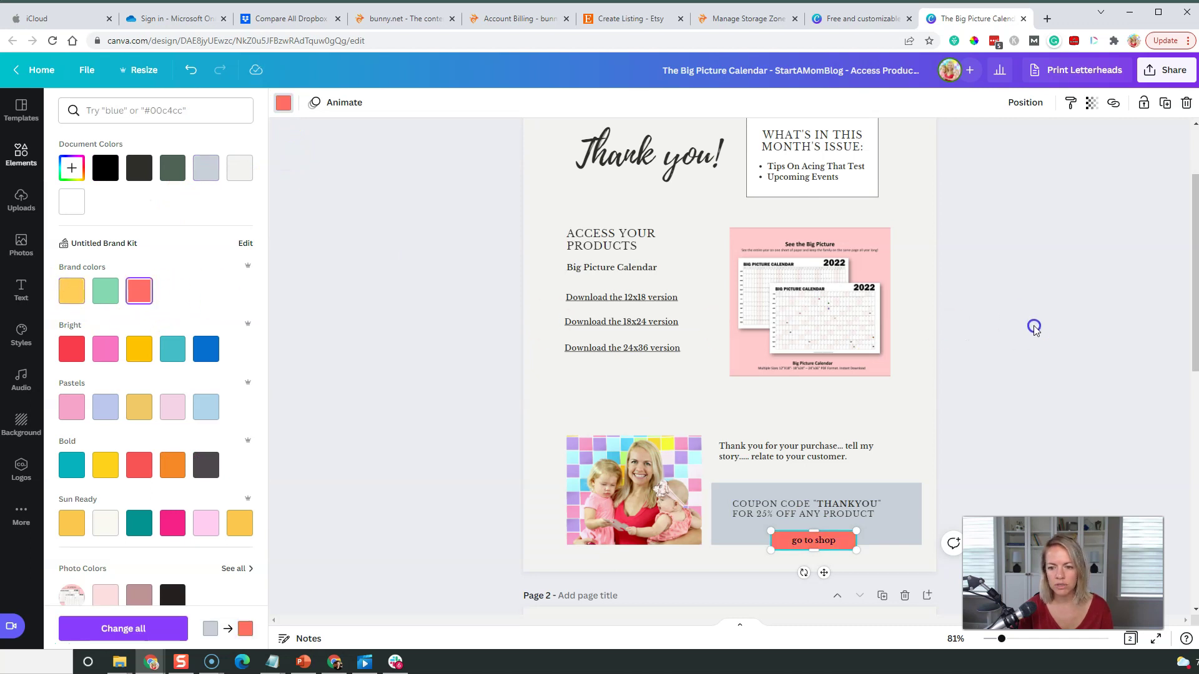
click(1034, 329)
click(815, 544)
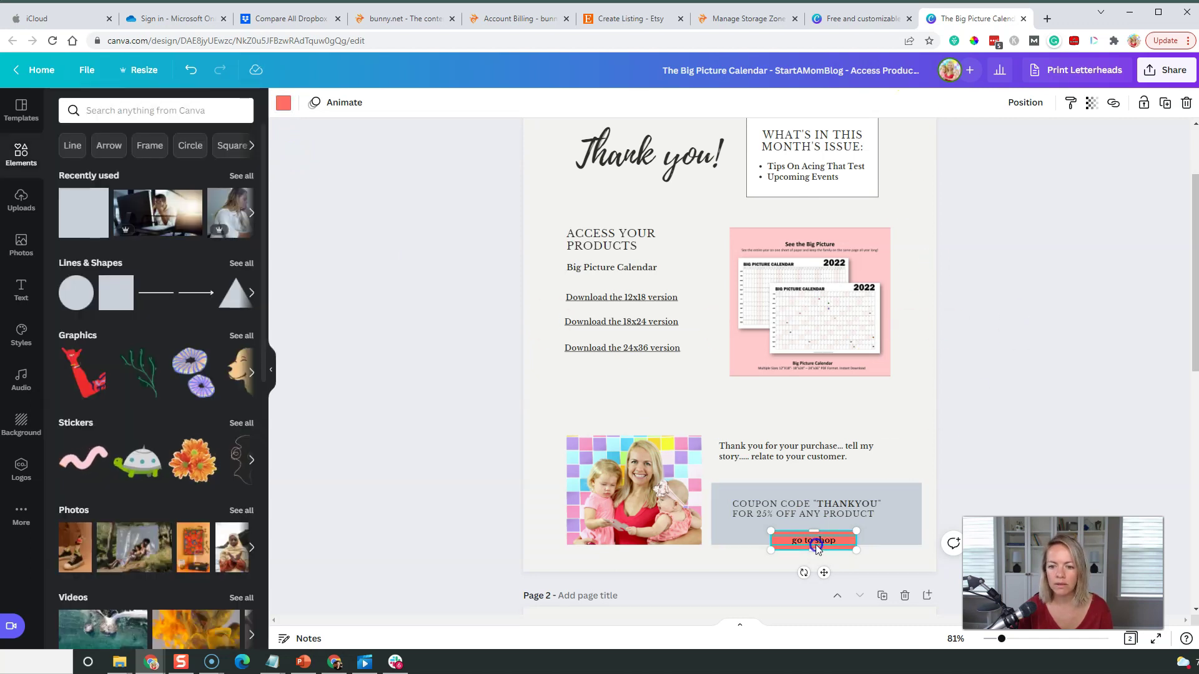
click(815, 544)
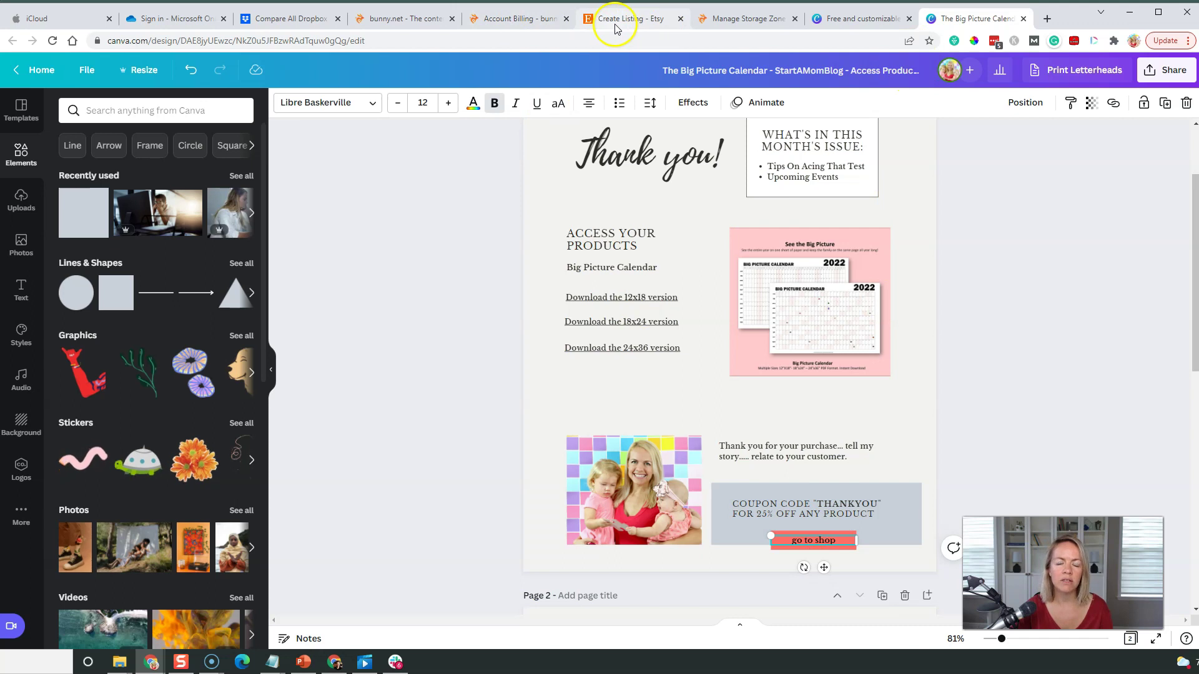
- Load etsy.com in a new tab, copy its address, and return to the Canva packet
click(1047, 18)
text(est)
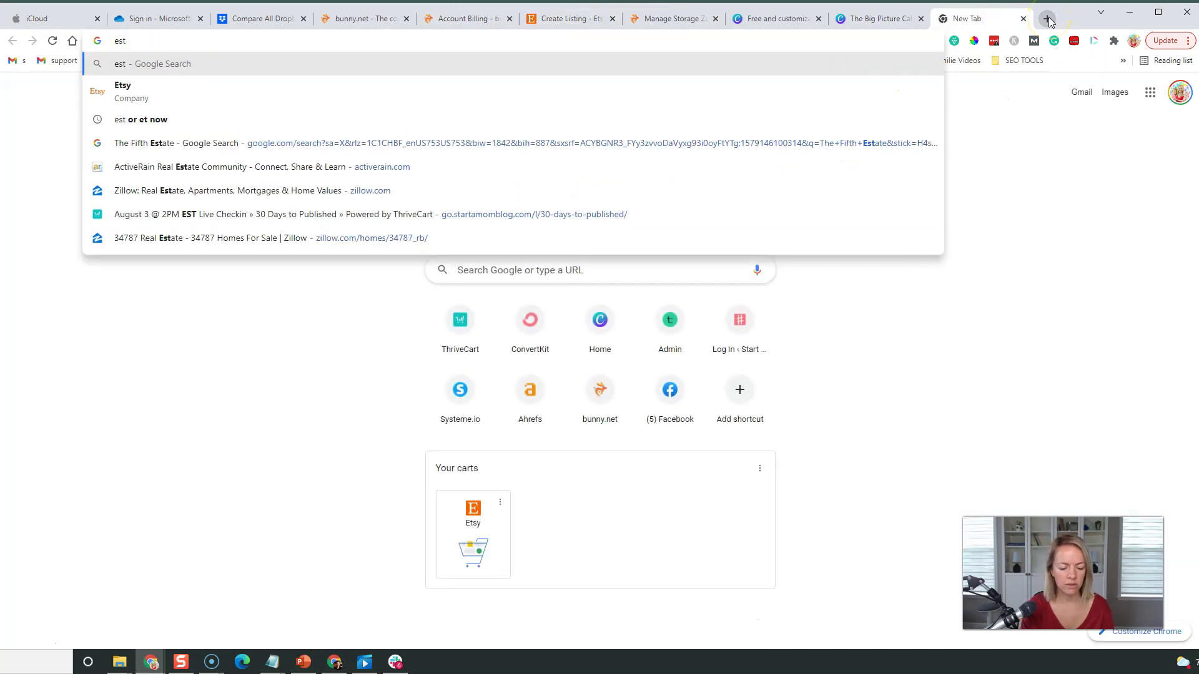
text(y.c)
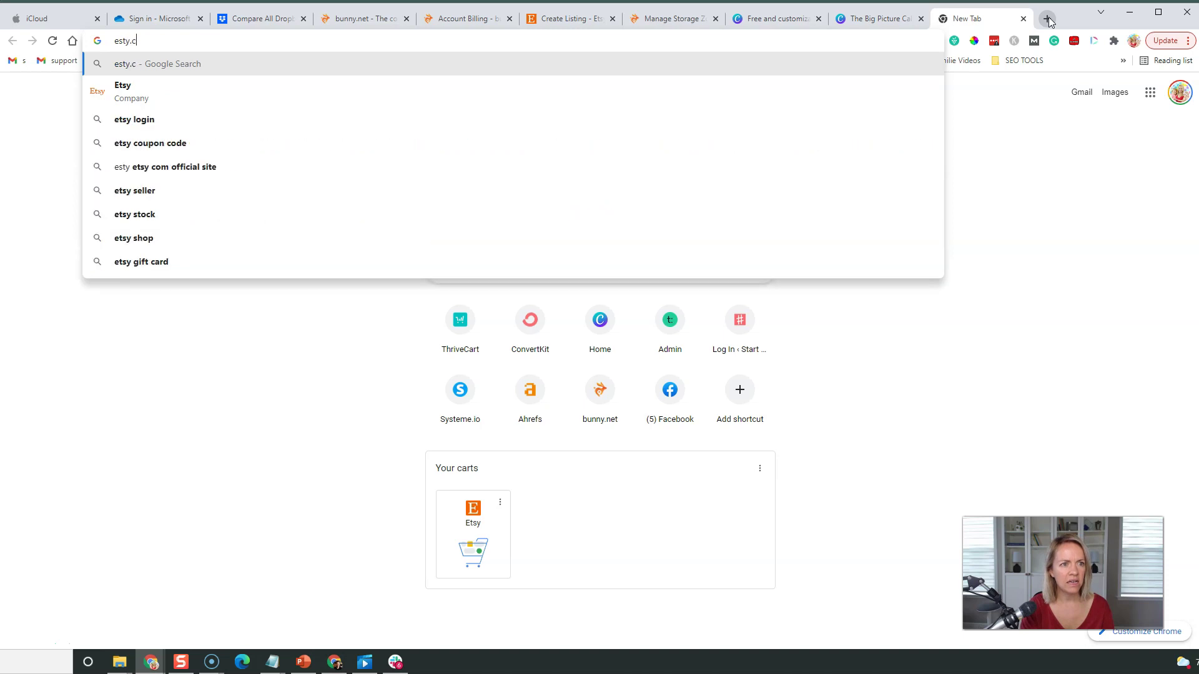
key(ctrl+Return)
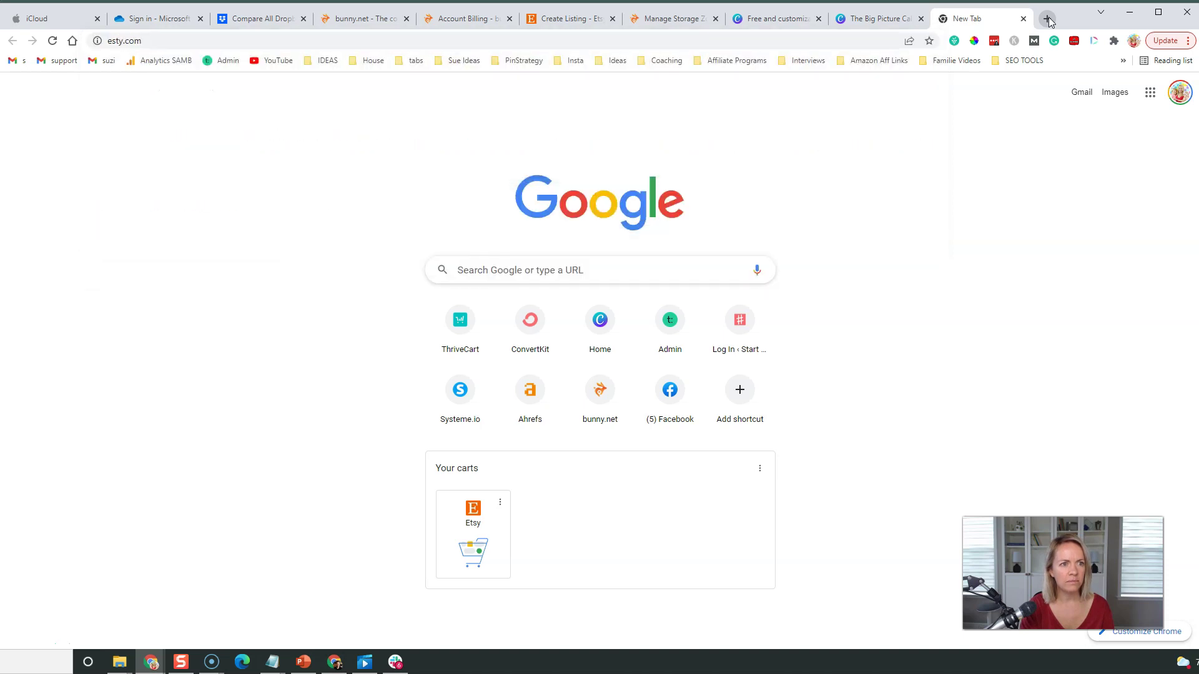
click(563, 44)
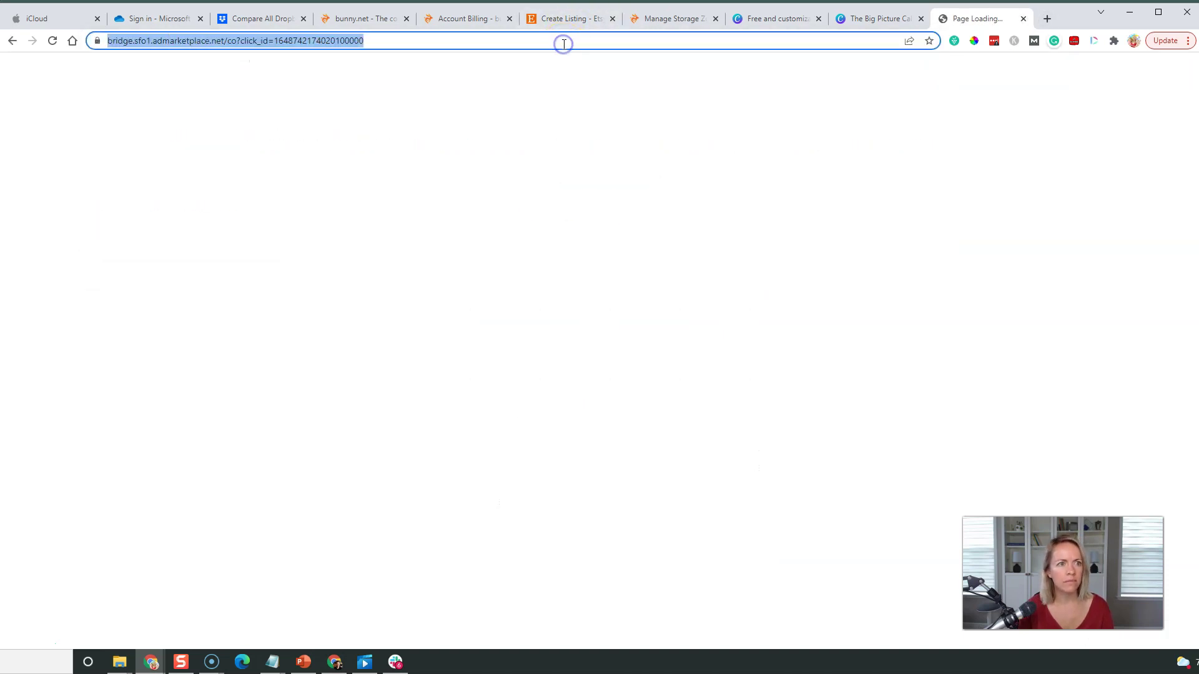
text(etsy.co)
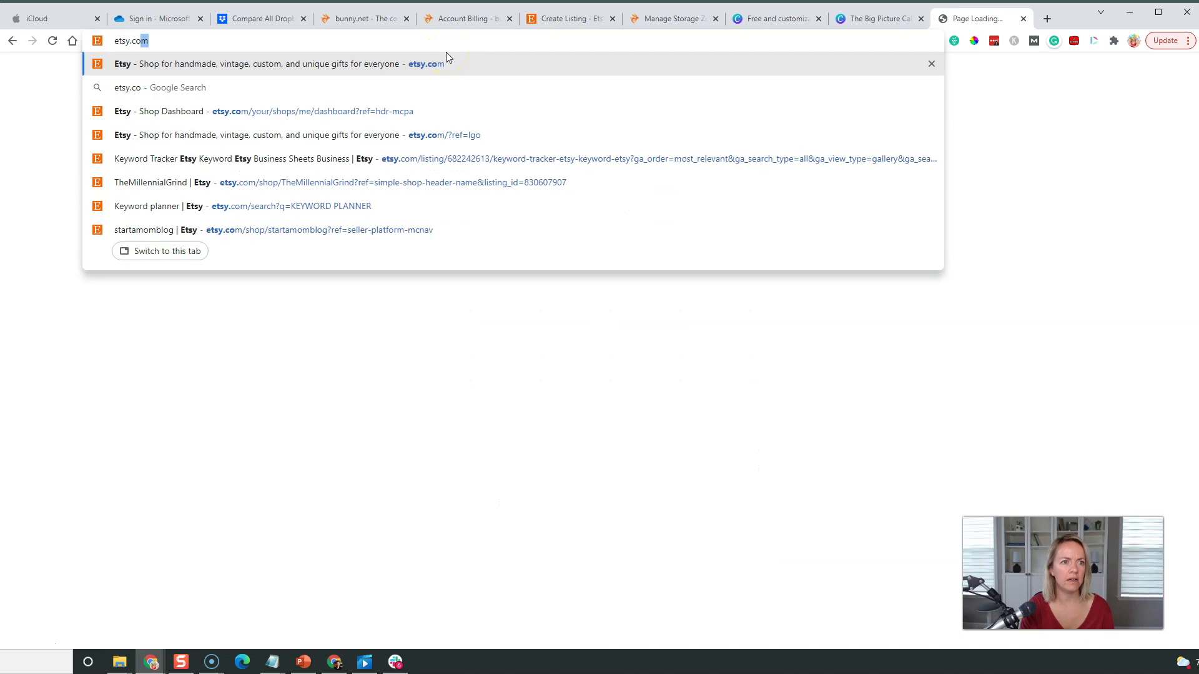
key(Return)
click(442, 47)
key(ctrl+c)
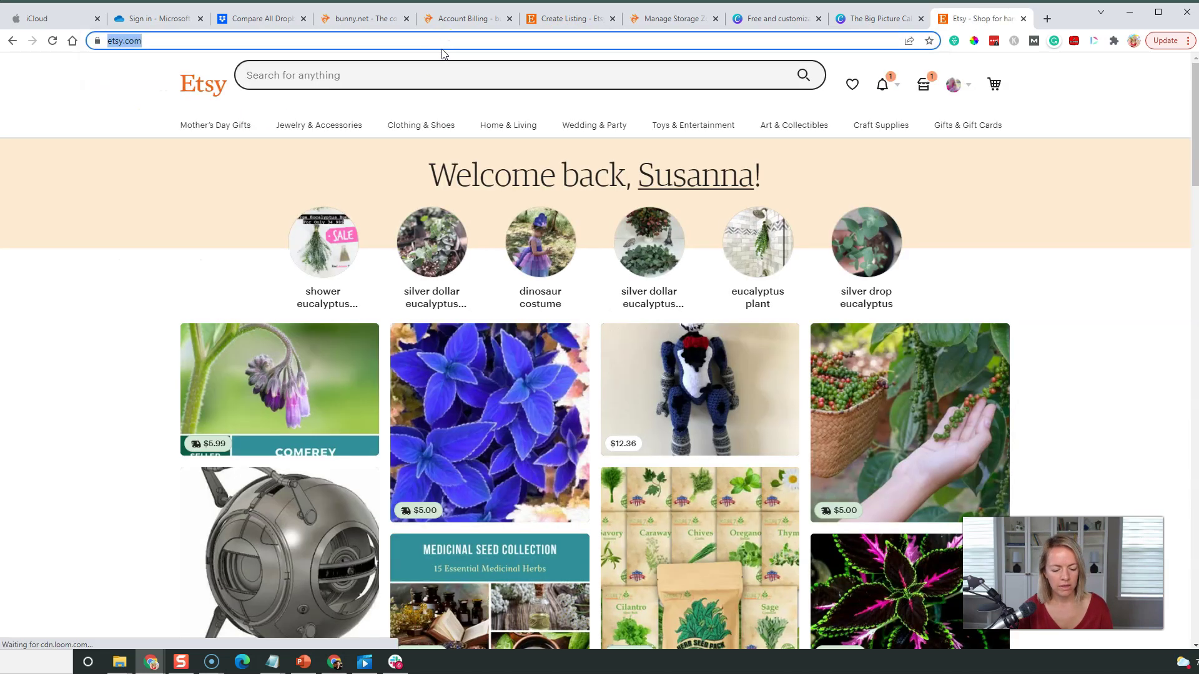
click(797, 19)
click(853, 20)
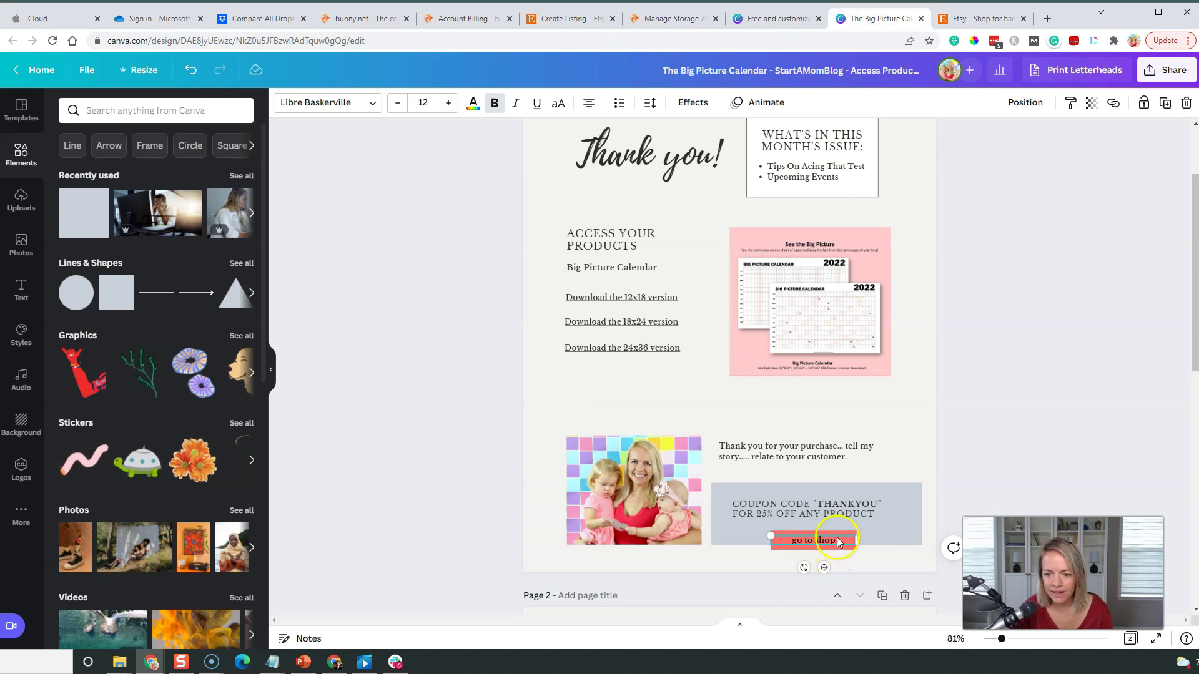
click(1113, 104)
key(ctrl+v)
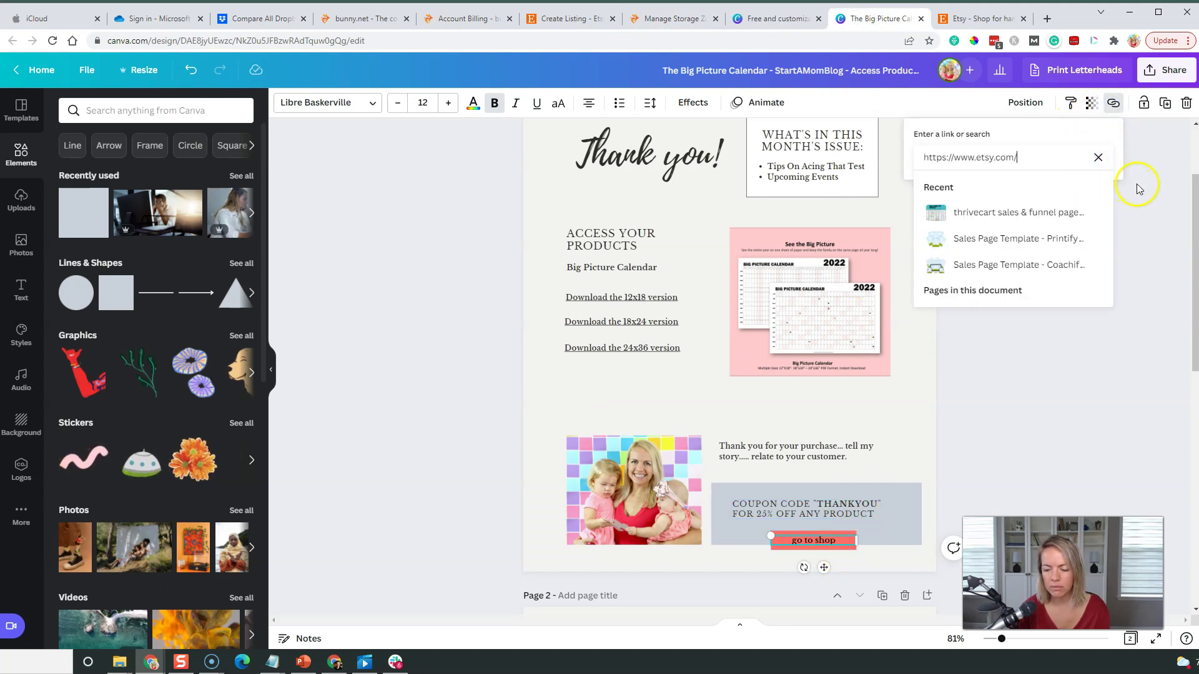
key(Return)
click(1030, 372)
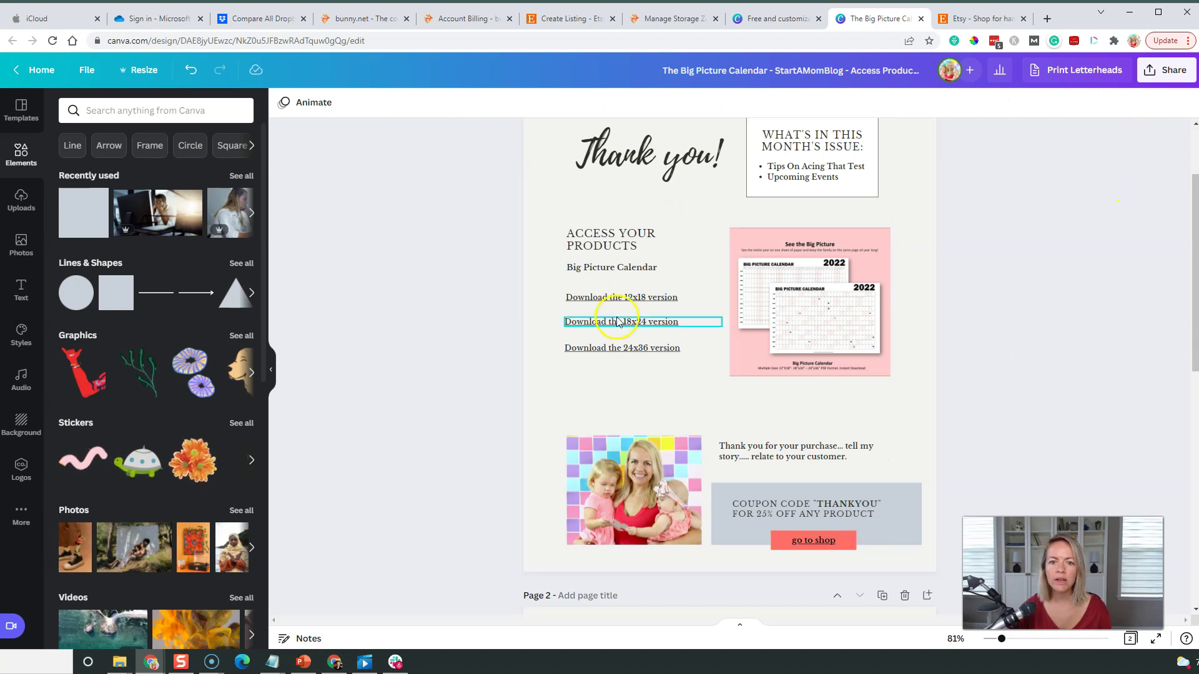
scroll(643, 302, up, 2)
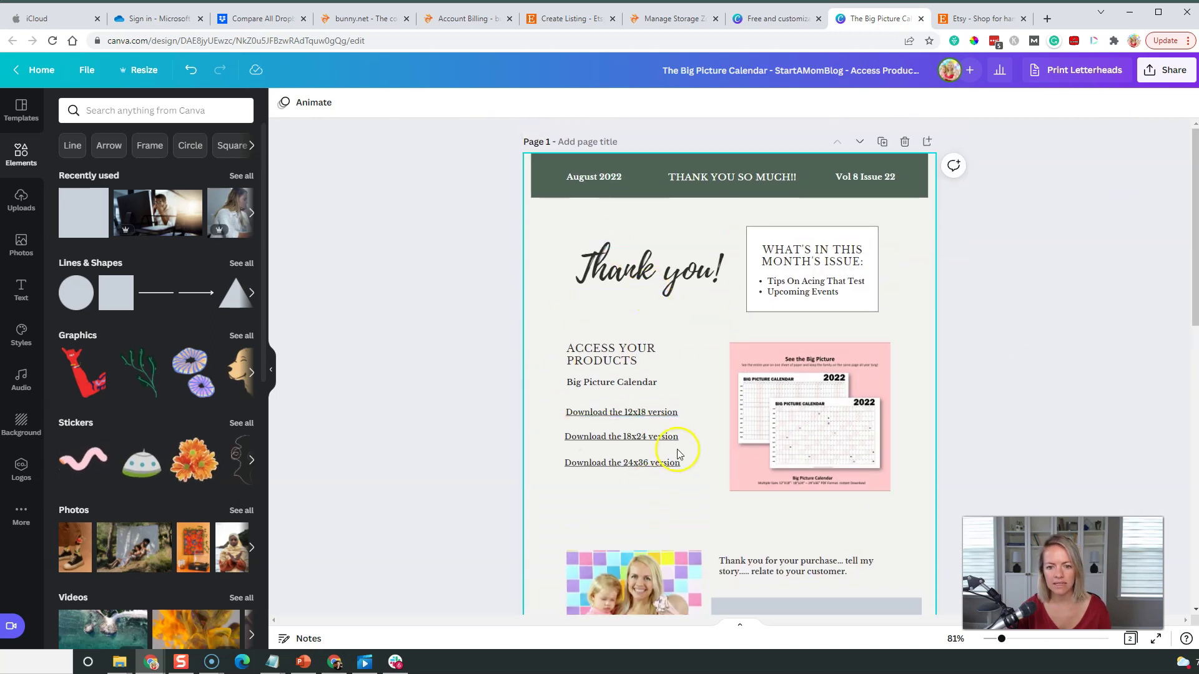
scroll(646, 512, down, 1)
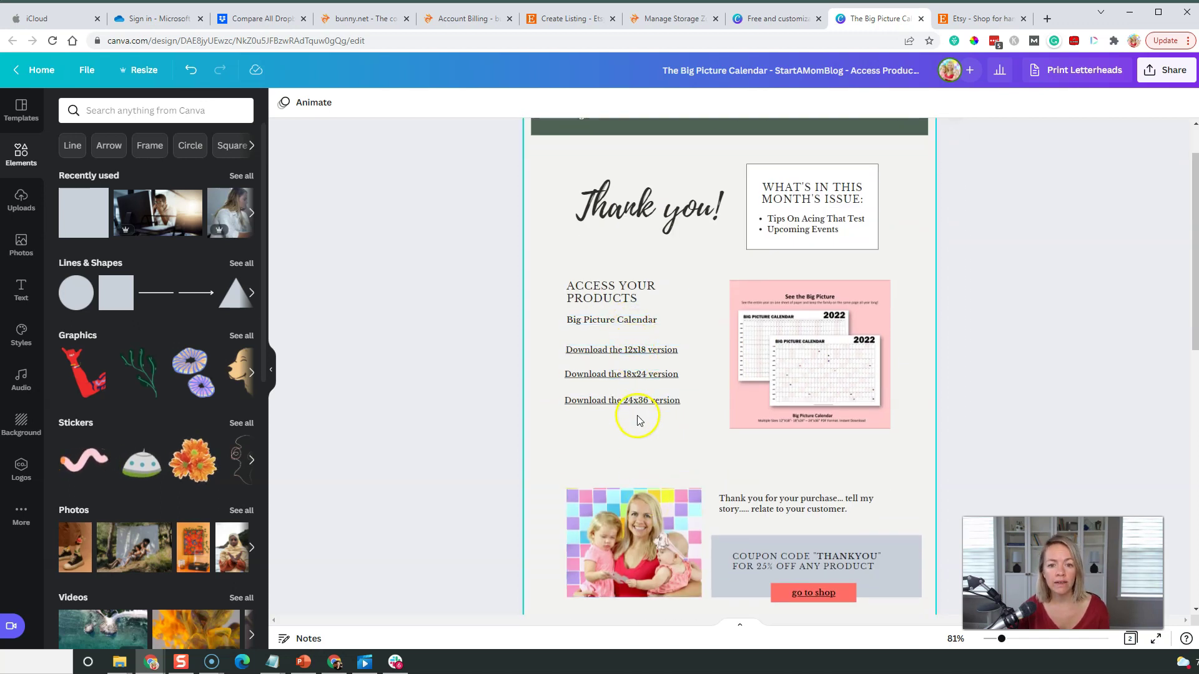
click(661, 450)
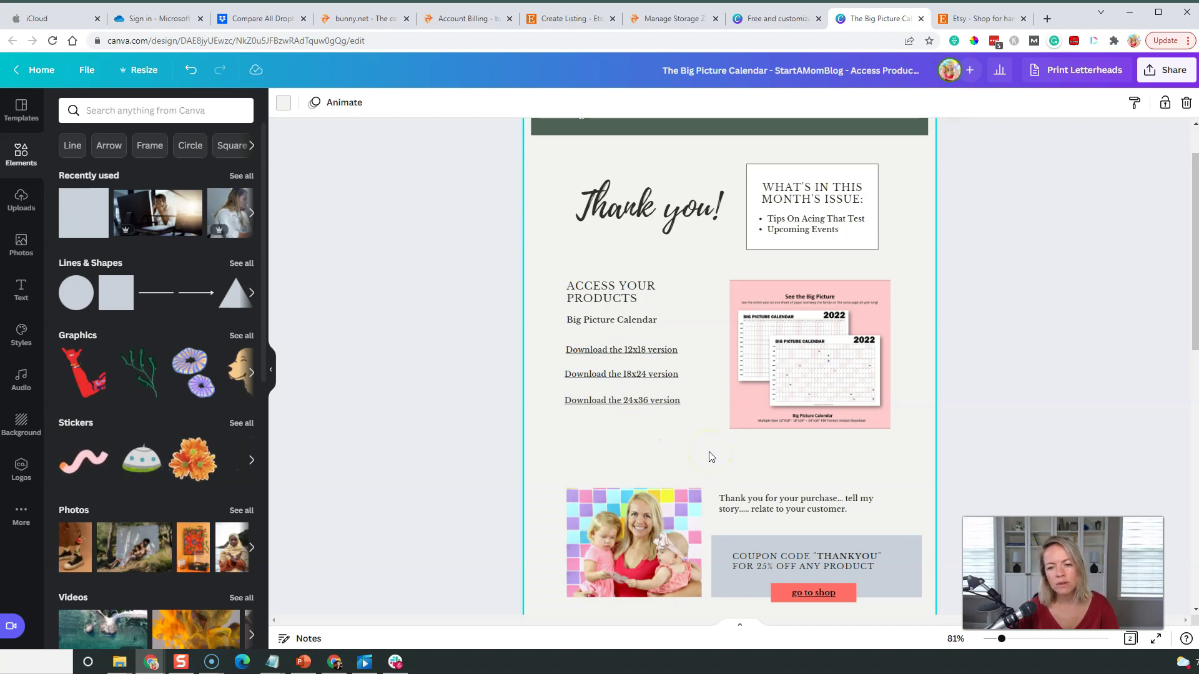
scroll(732, 404, up, 1)
click(732, 404)
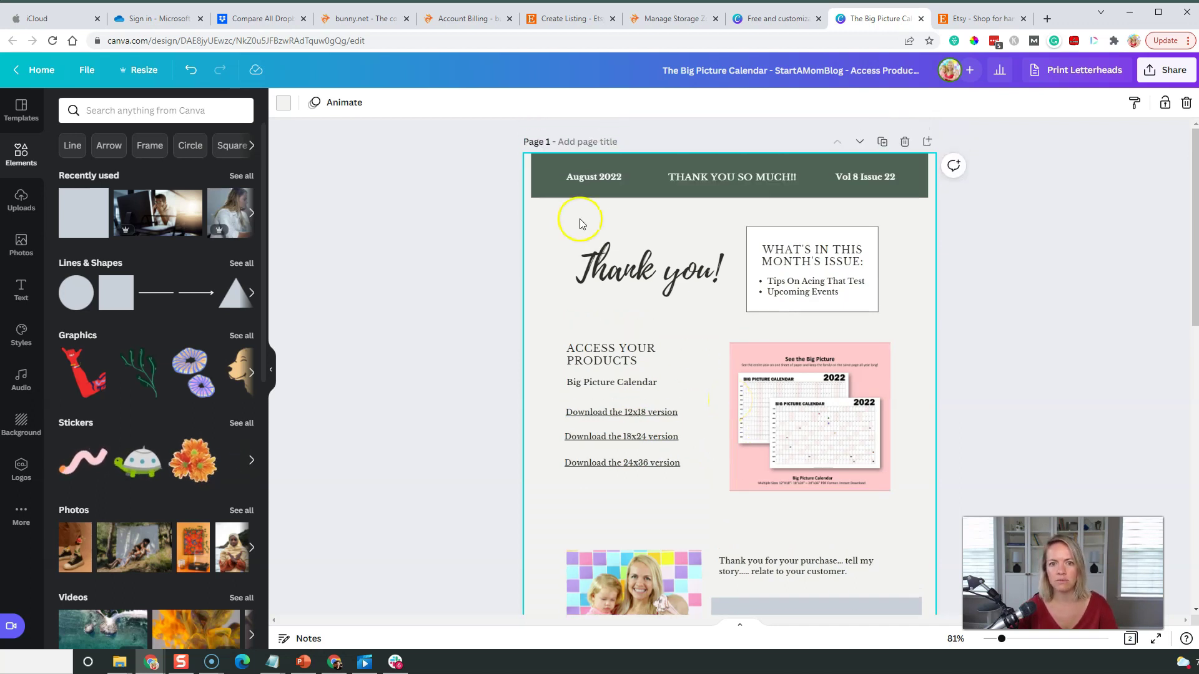
- Change the dark green header bar to coral
click(543, 178)
click(284, 104)
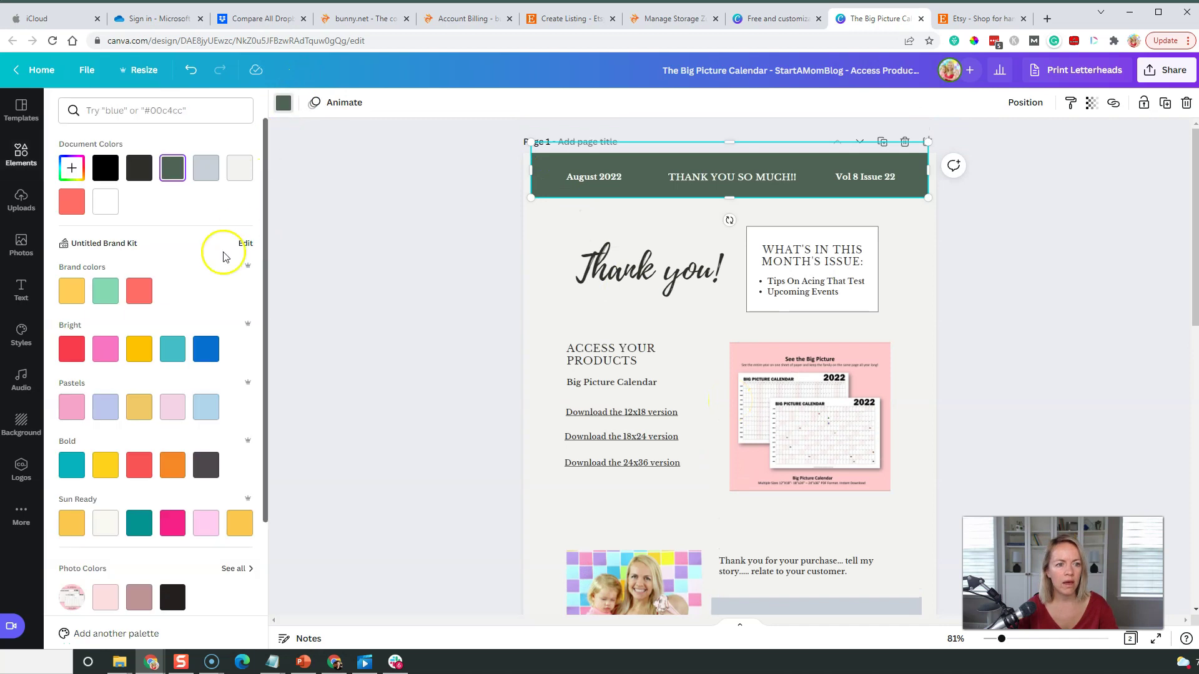
click(137, 294)
click(454, 304)
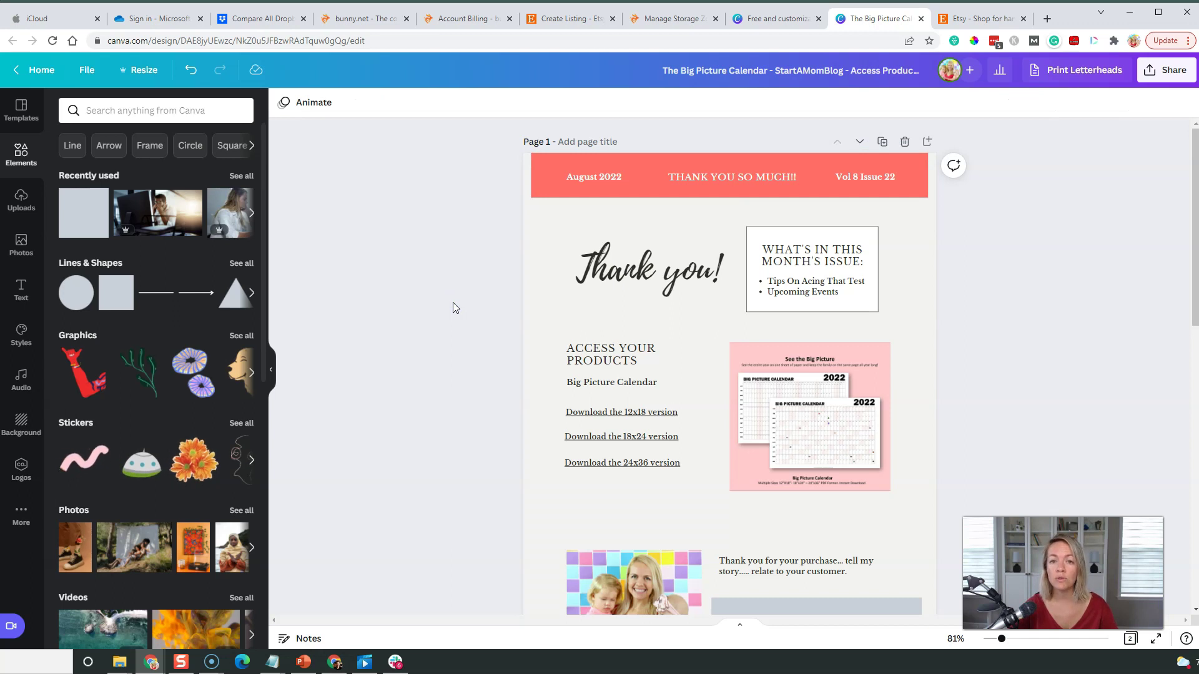
- Retitle the boxed heading FREE GIFT!! and delete its template bullet list
click(788, 212)
triple_click(794, 250)
text(F)
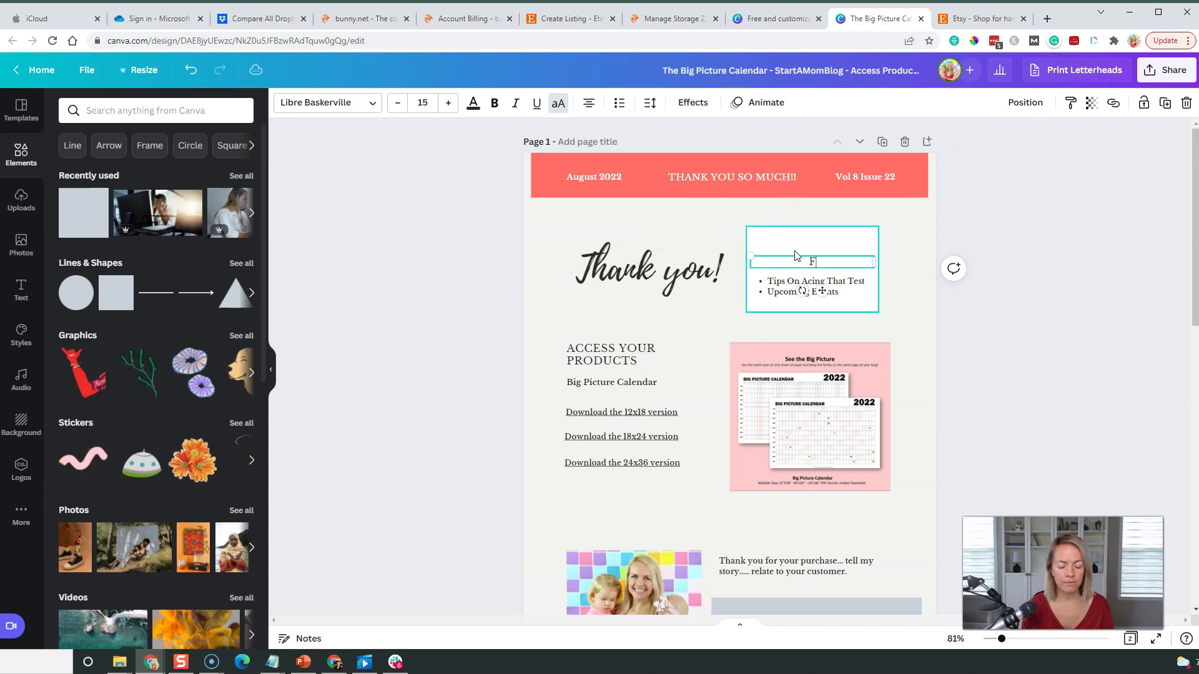
text(REE GIFT!!)
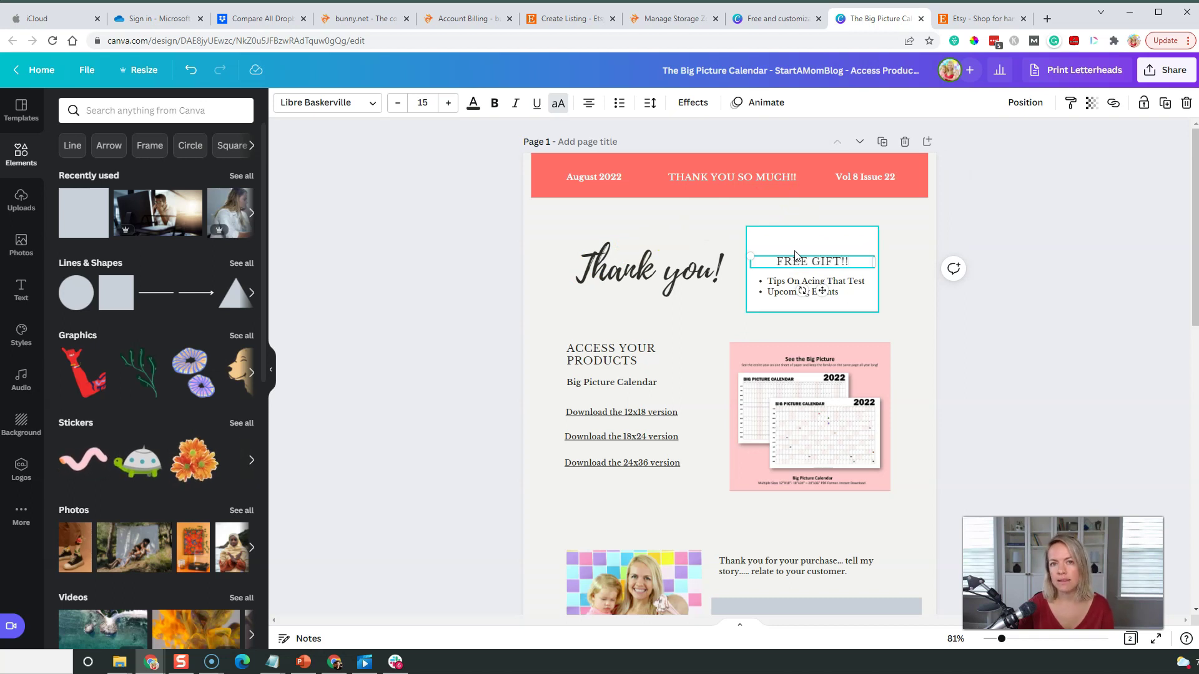
click(835, 285)
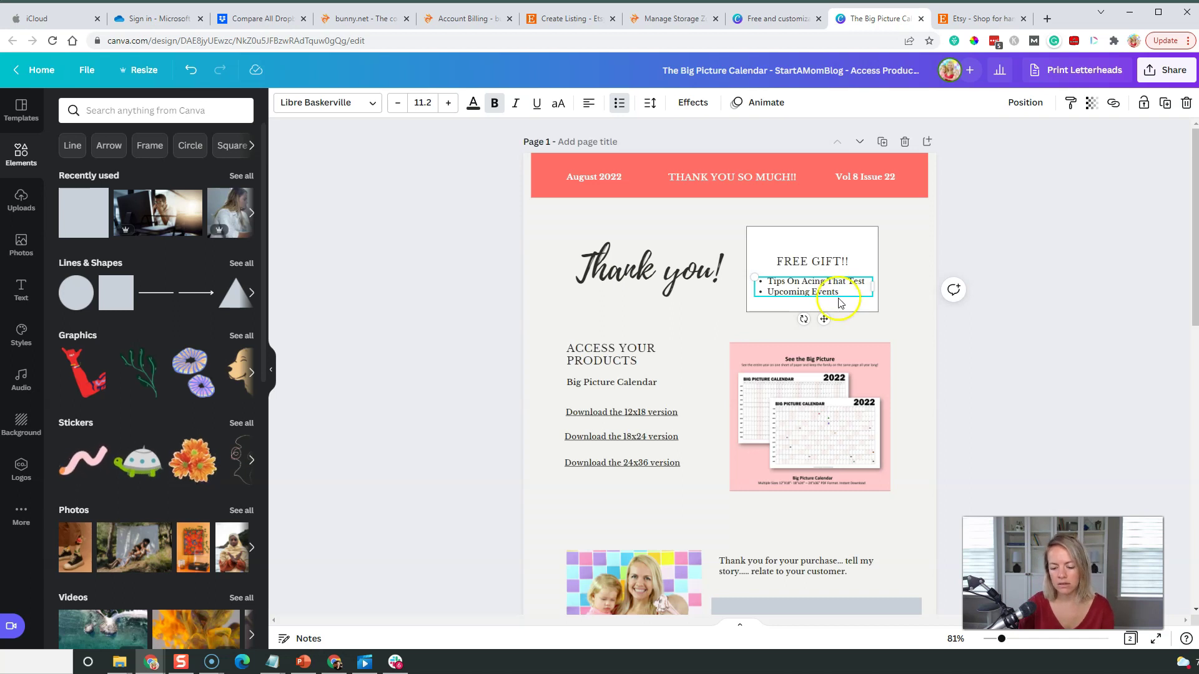
key(Delete)
drag(812, 261, 812, 252)
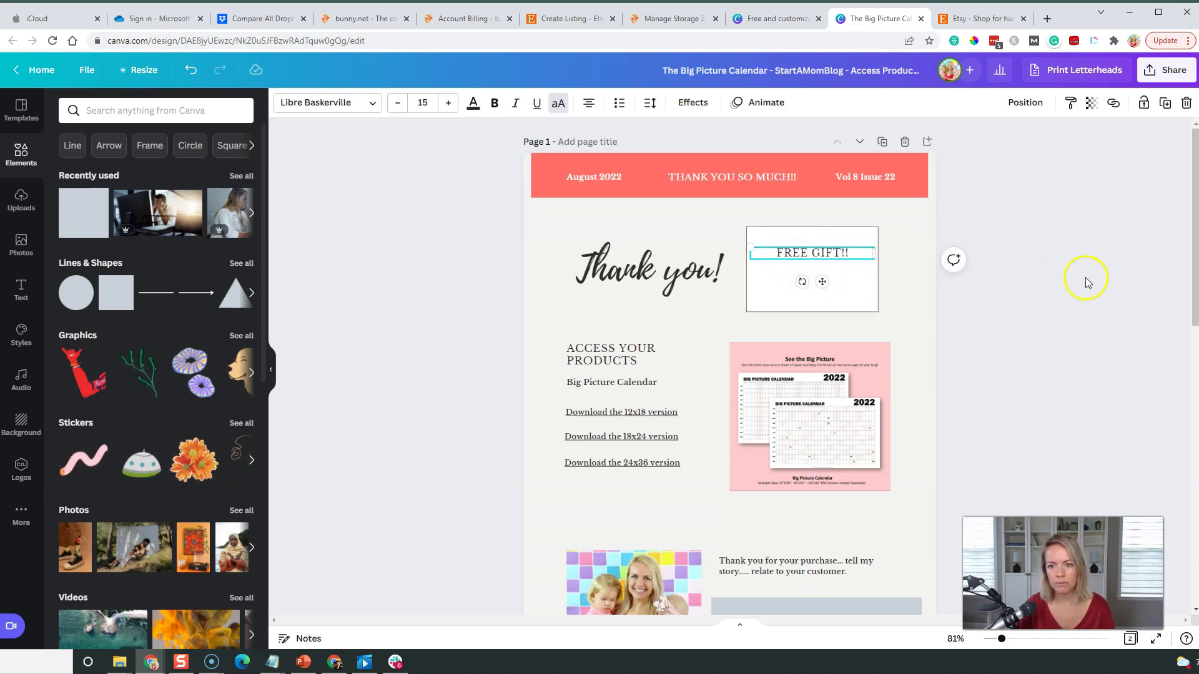
click(1086, 282)
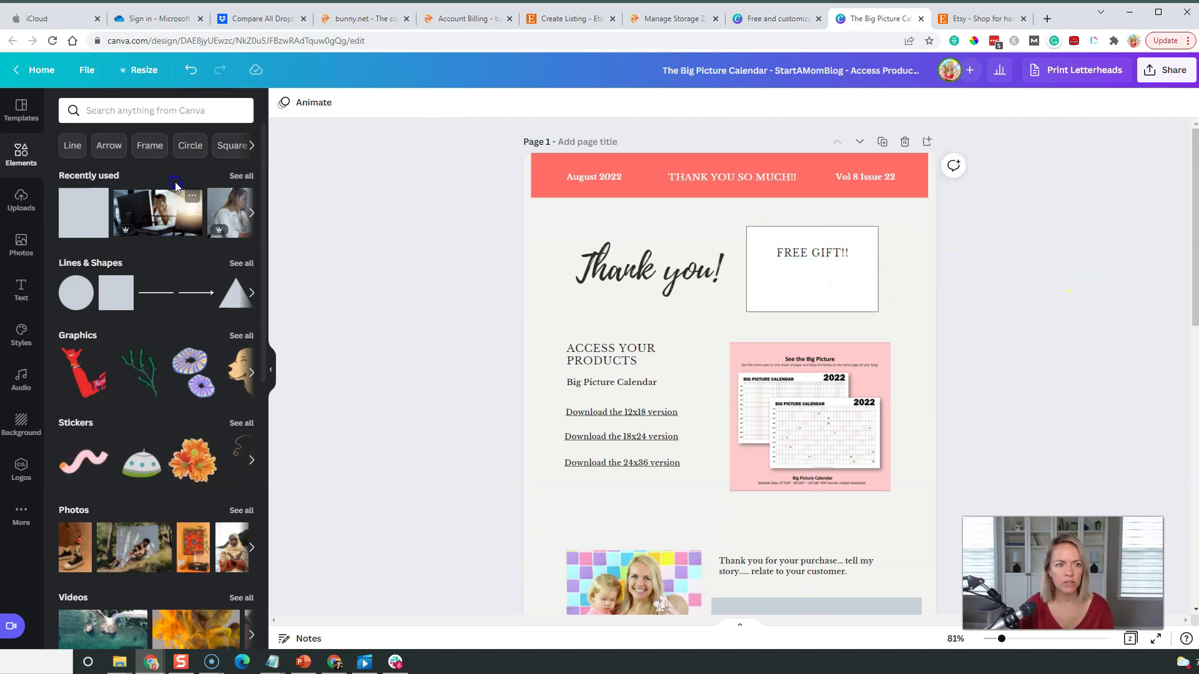
- Search uploads for 'suzi10 day' and place the 10-day challenge image in the FREE GIFT box
click(21, 244)
click(22, 200)
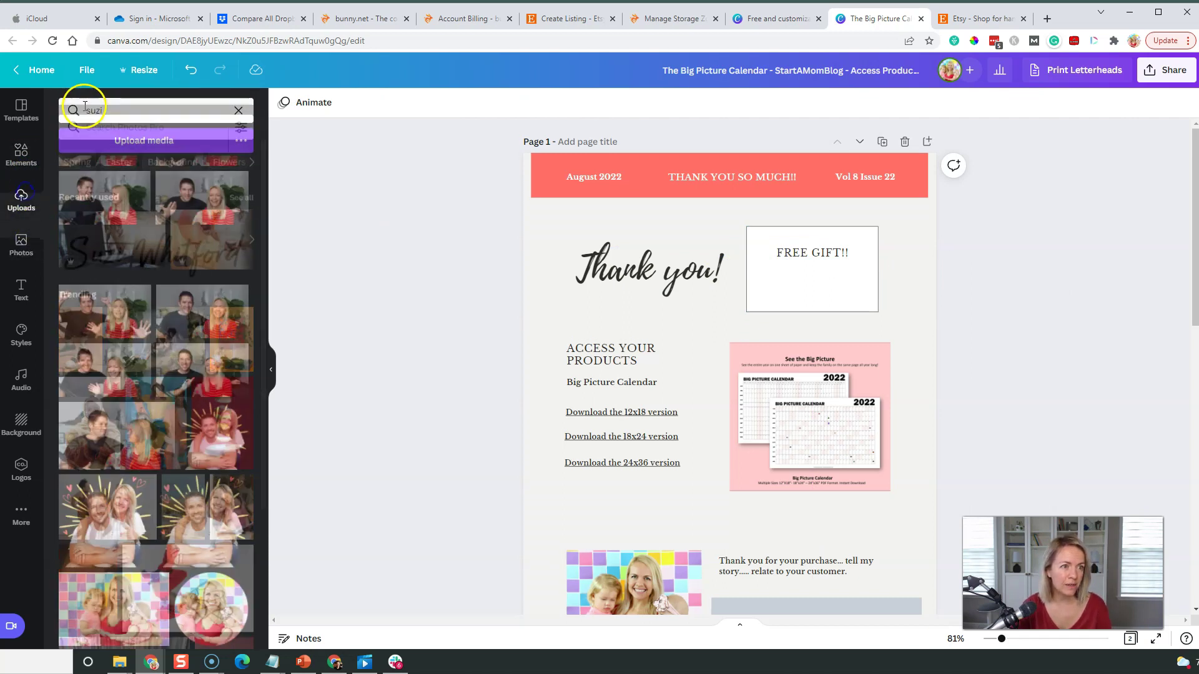
click(119, 110)
text(suzi)
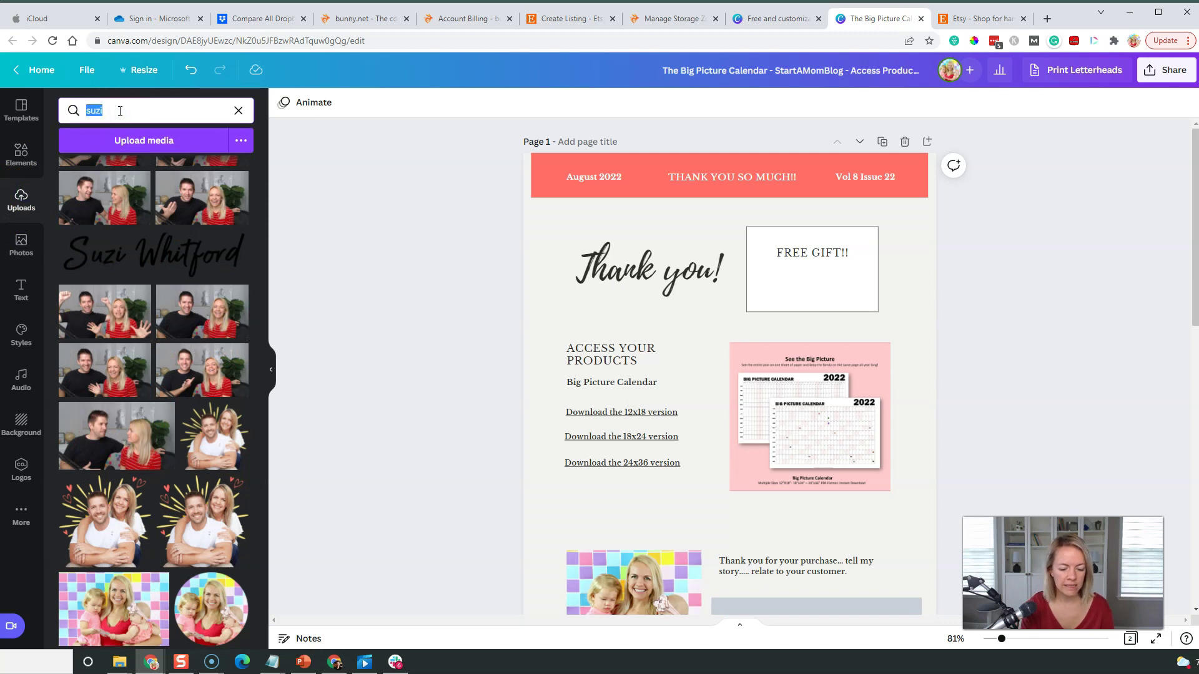
text(10 day)
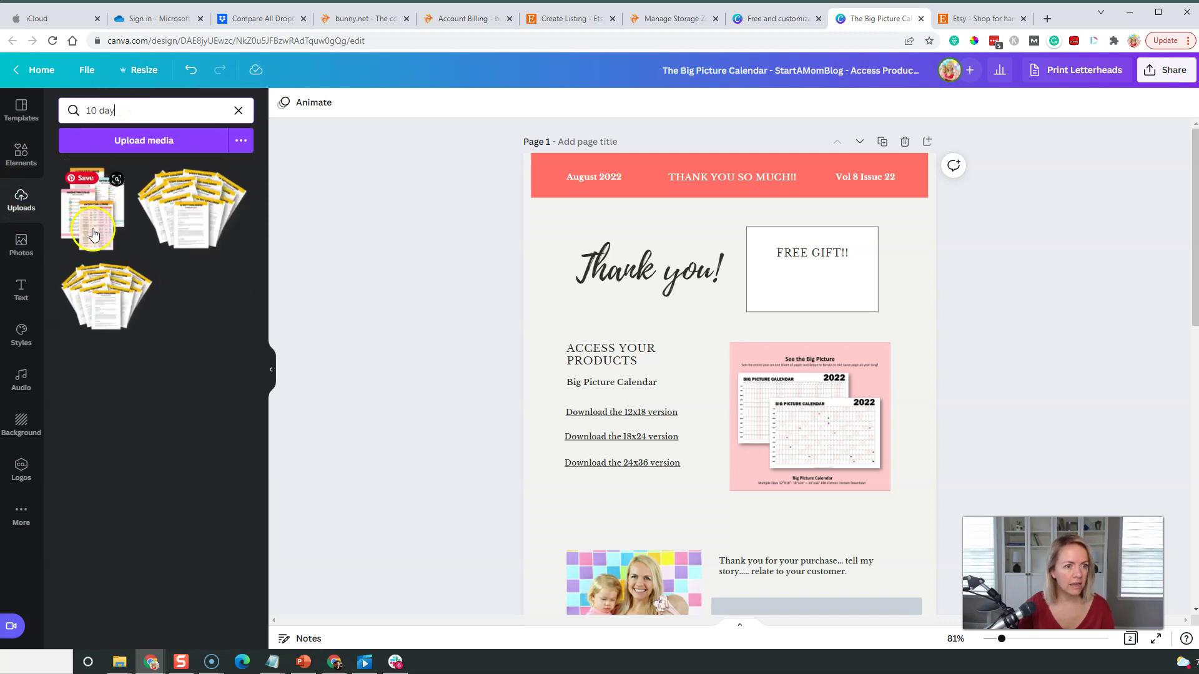
click(124, 294)
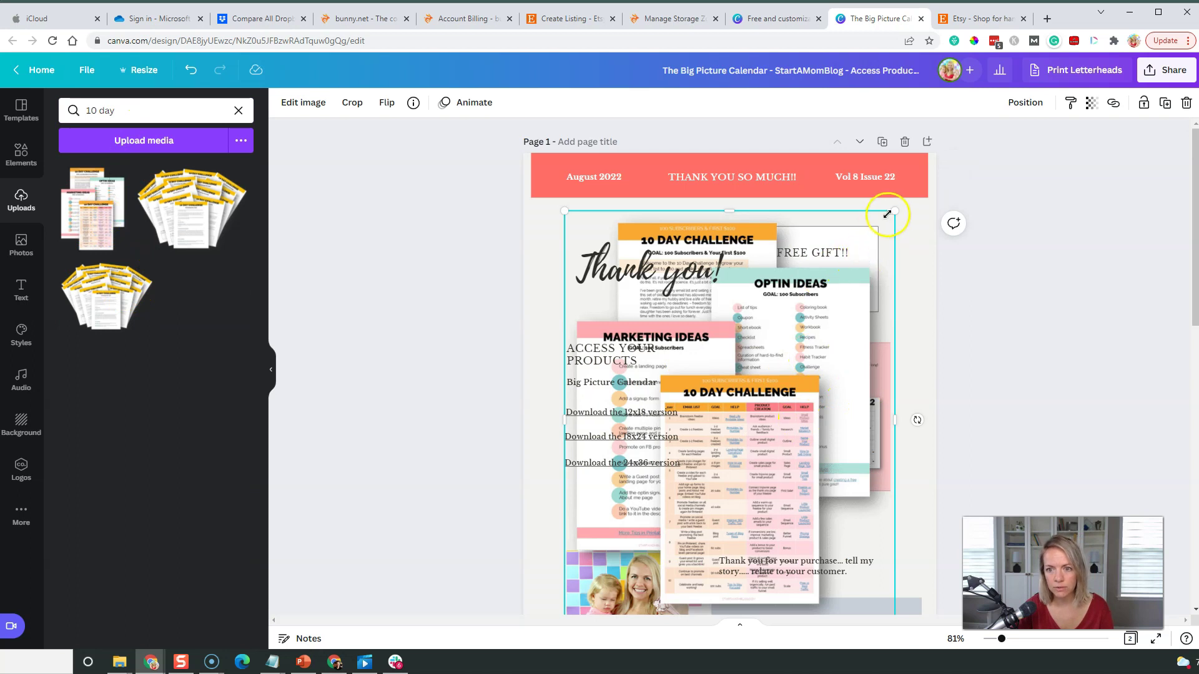
drag(889, 215, 897, 258)
- Copy the Big Picture Calendar text into the box, reworded as 'get the free mini course on printables here!'
click(810, 253)
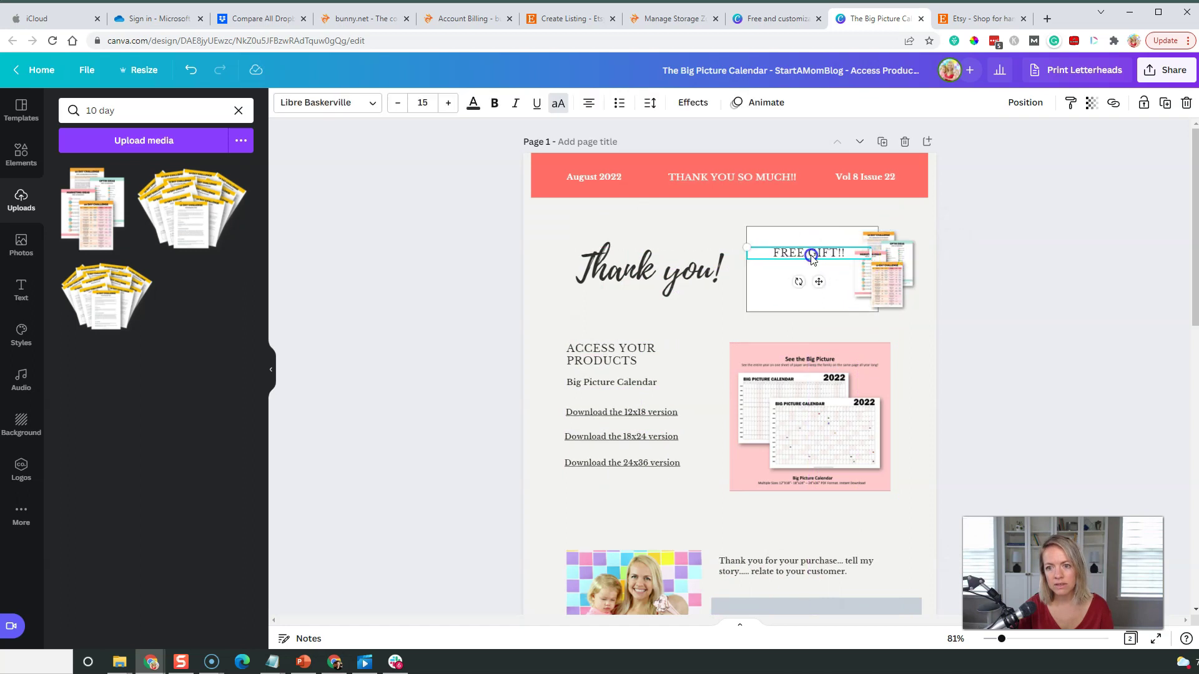
click(636, 383)
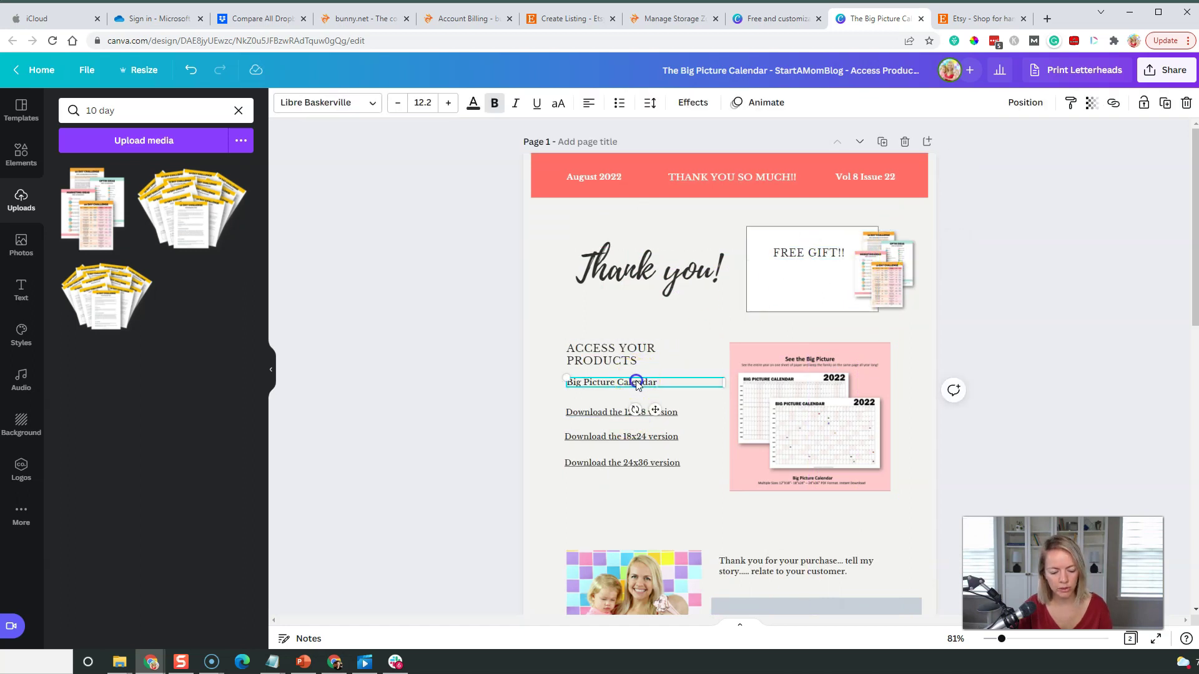
key(ctrl+d)
drag(663, 423, 859, 298)
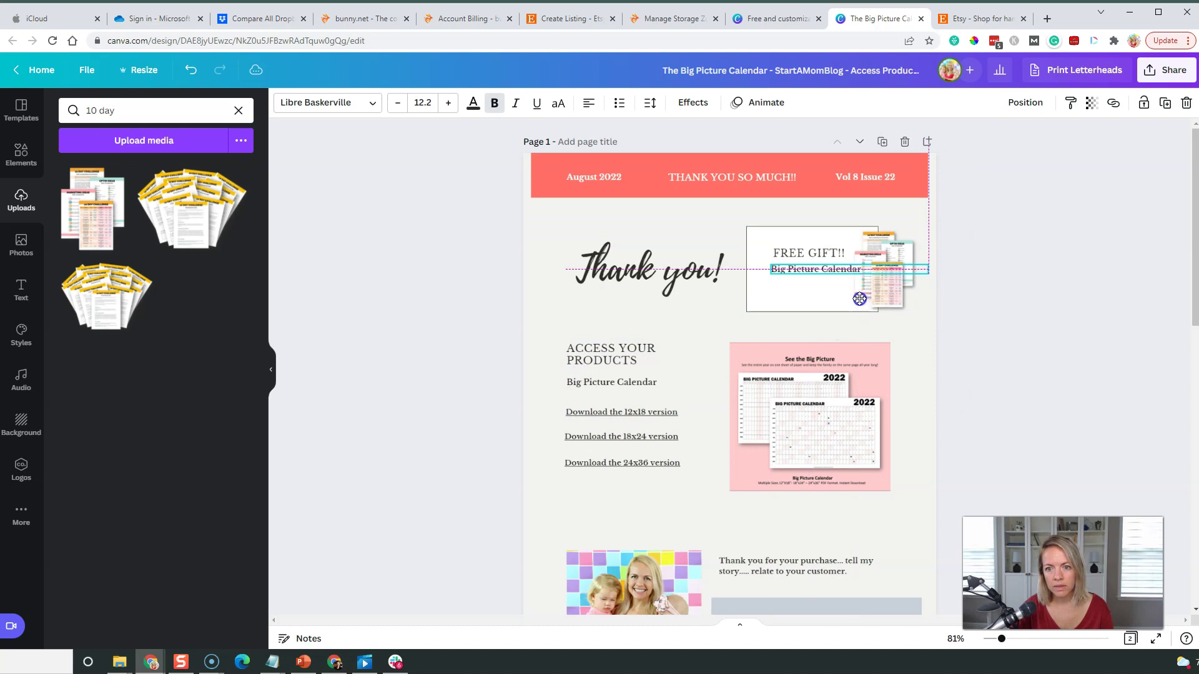
drag(931, 269, 827, 272)
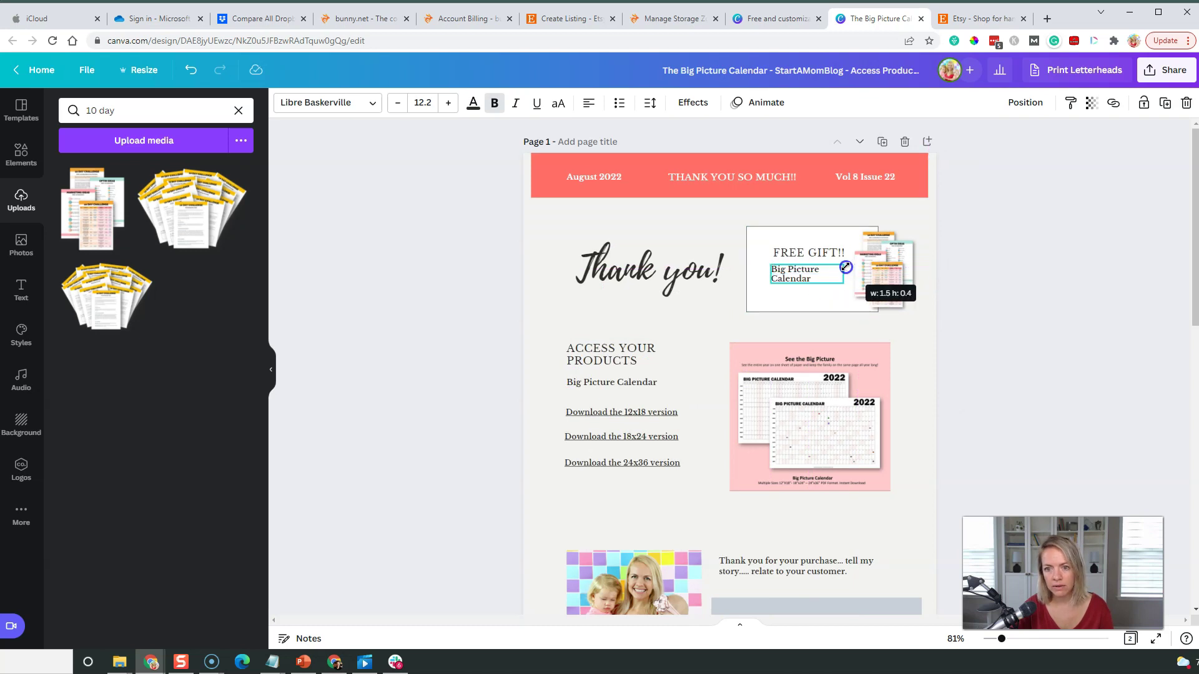
click(804, 254)
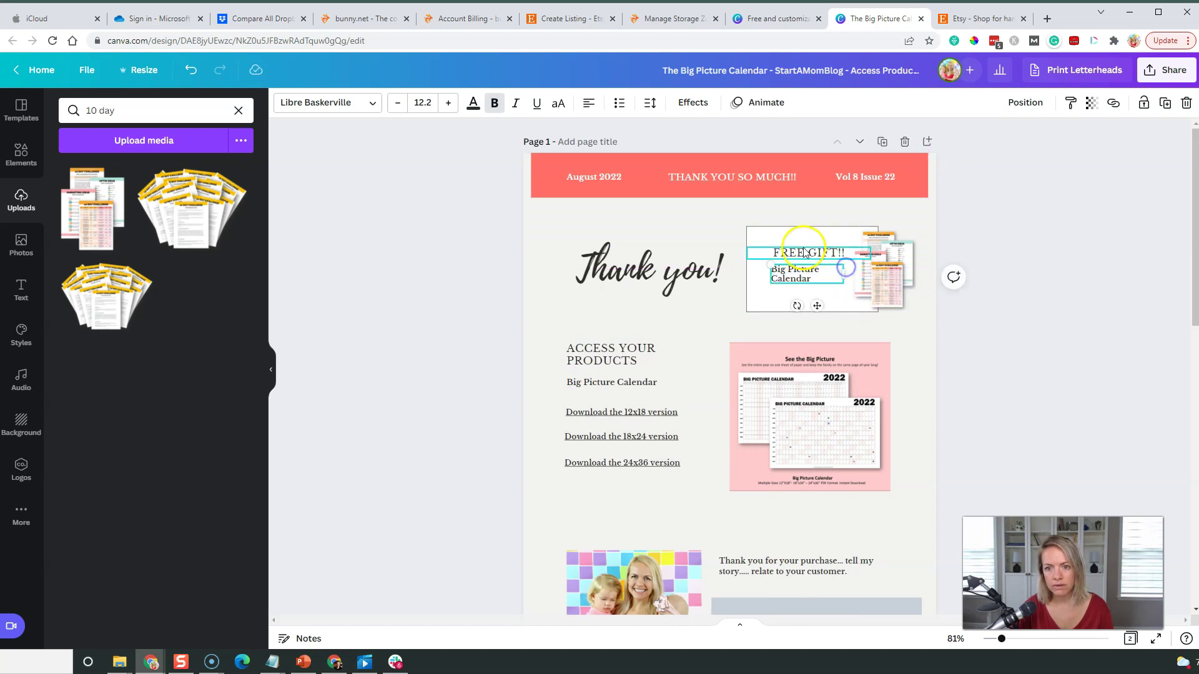
click(780, 275)
double_click(780, 274)
text(get the)
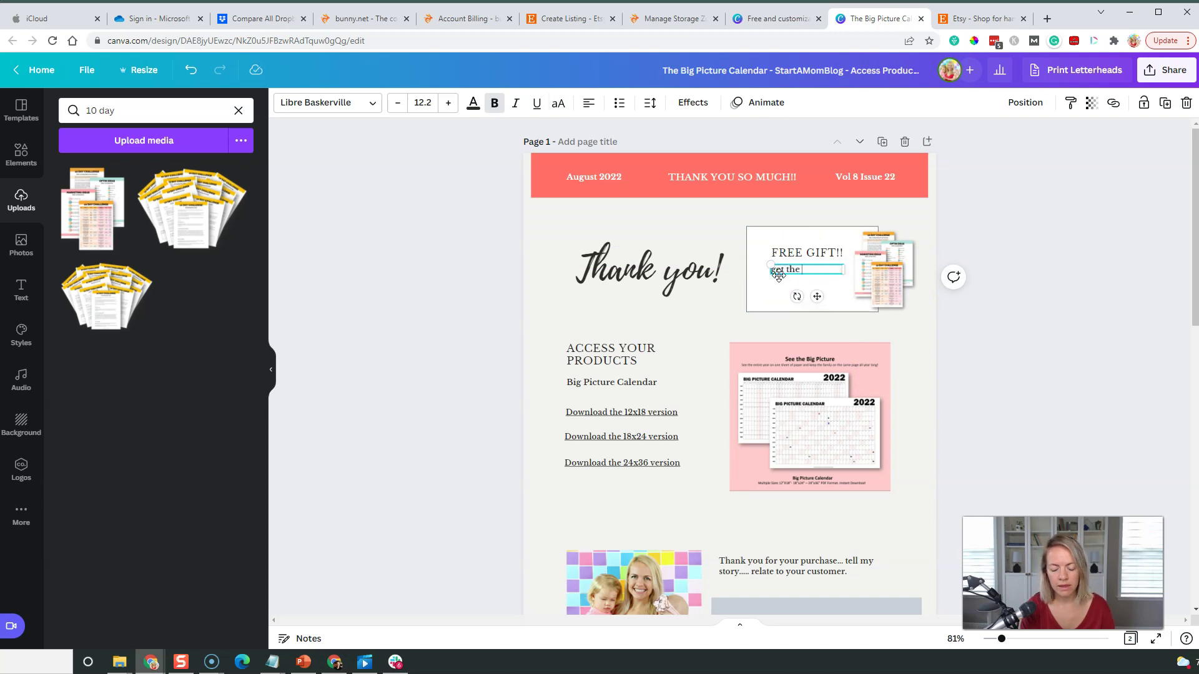
text( free mini course)
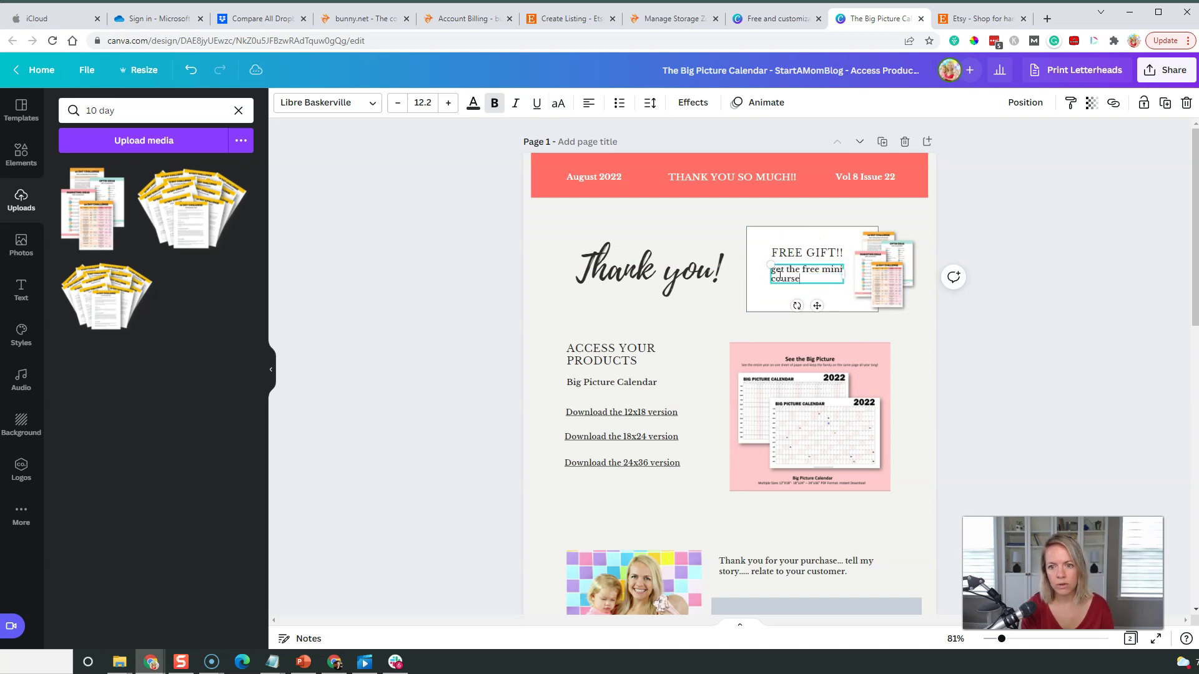
text( on printables here!)
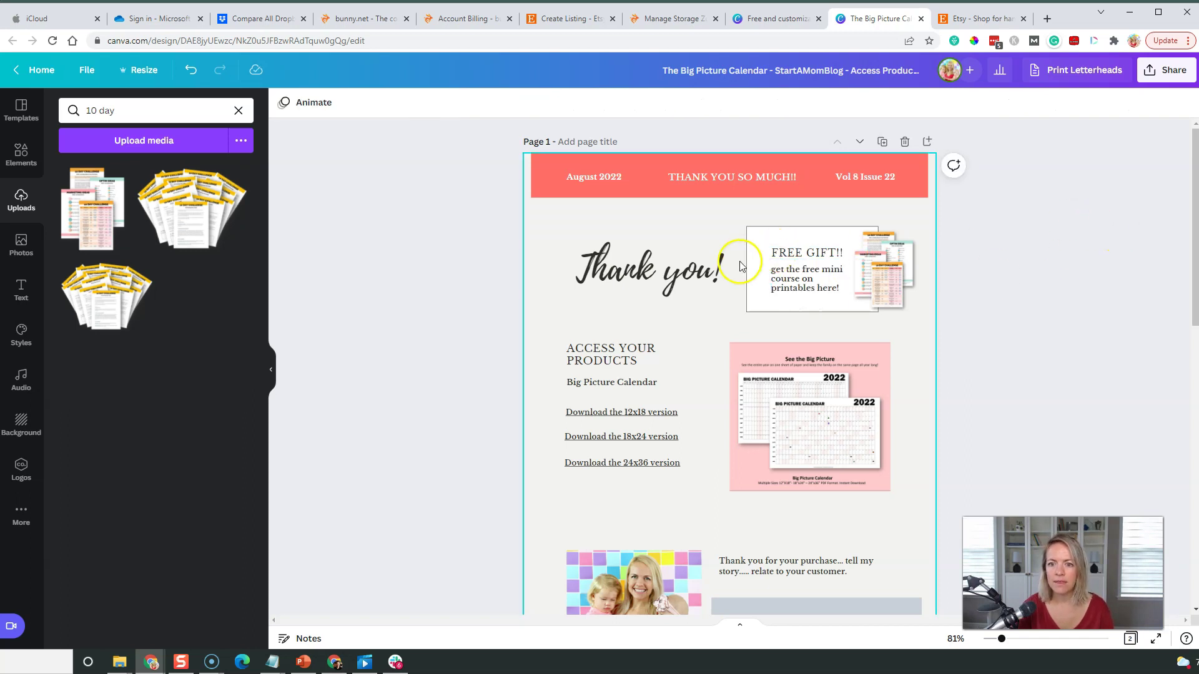
click(799, 276)
- Copy the freedombynumber.com/10days landing page address and link the free-gift line to it
click(1049, 21)
text(10day)
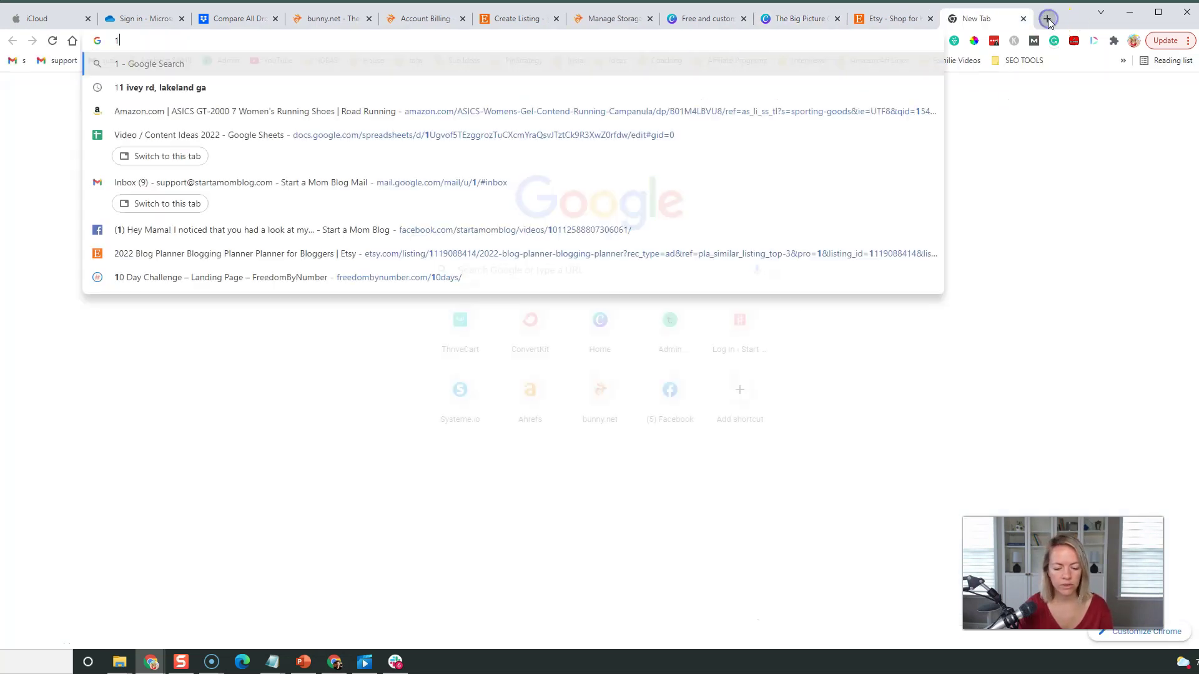
click(548, 239)
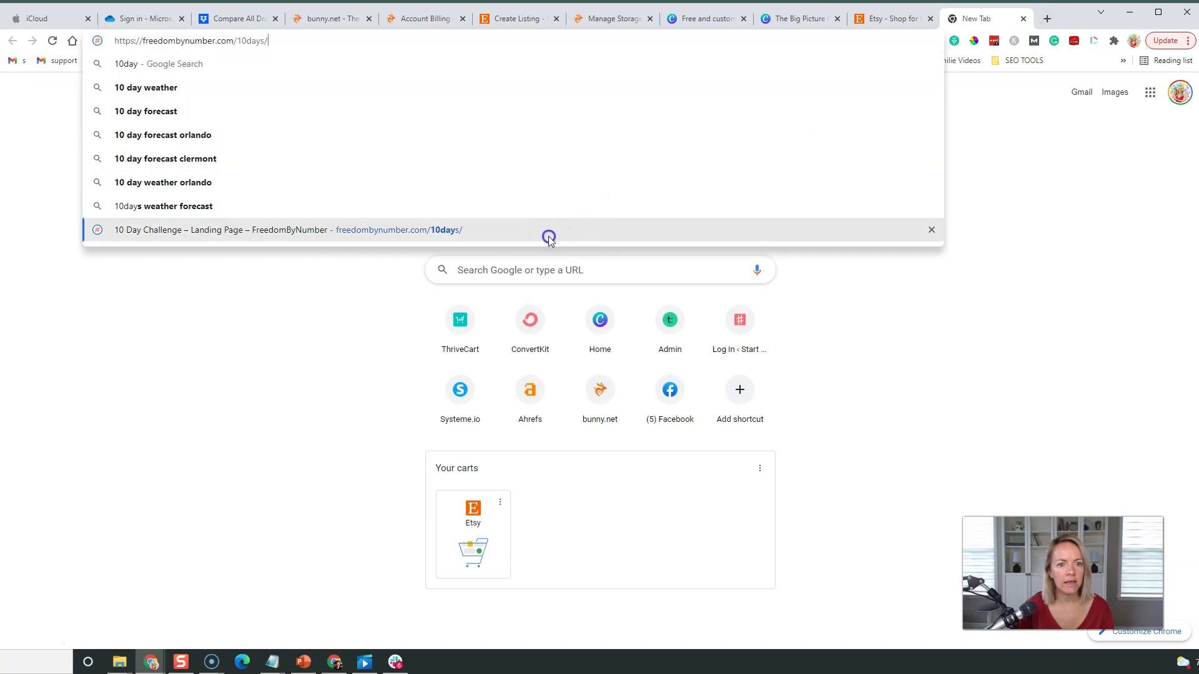
click(495, 35)
key(ctrl+c)
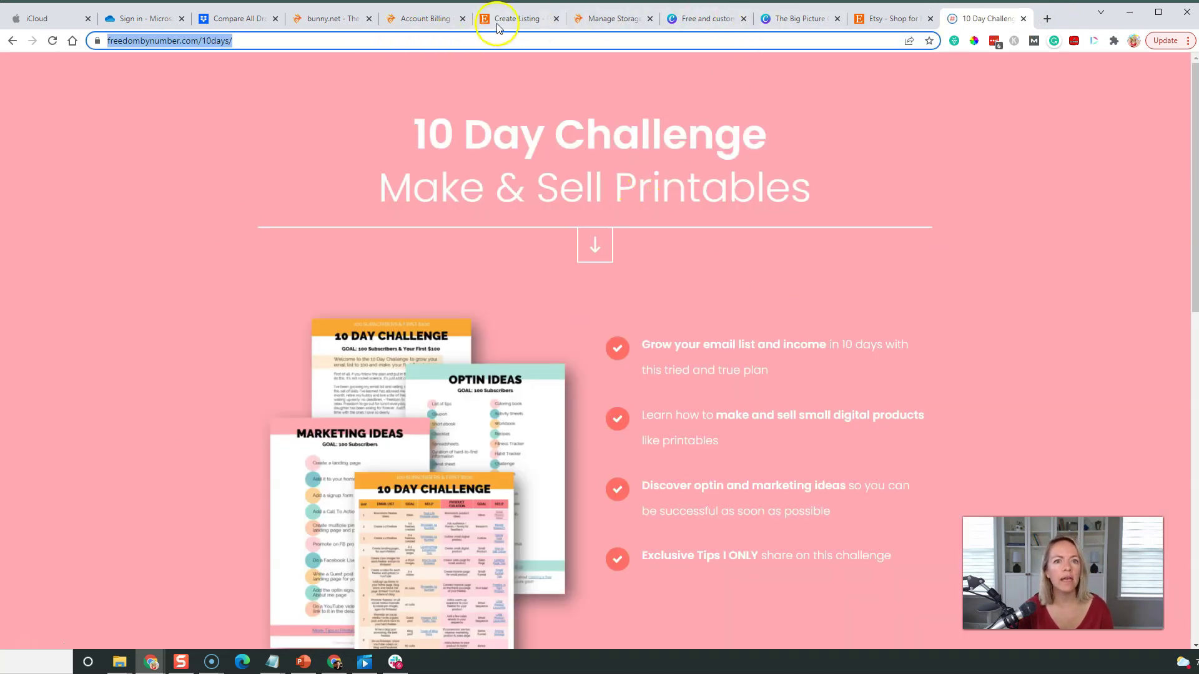
click(802, 20)
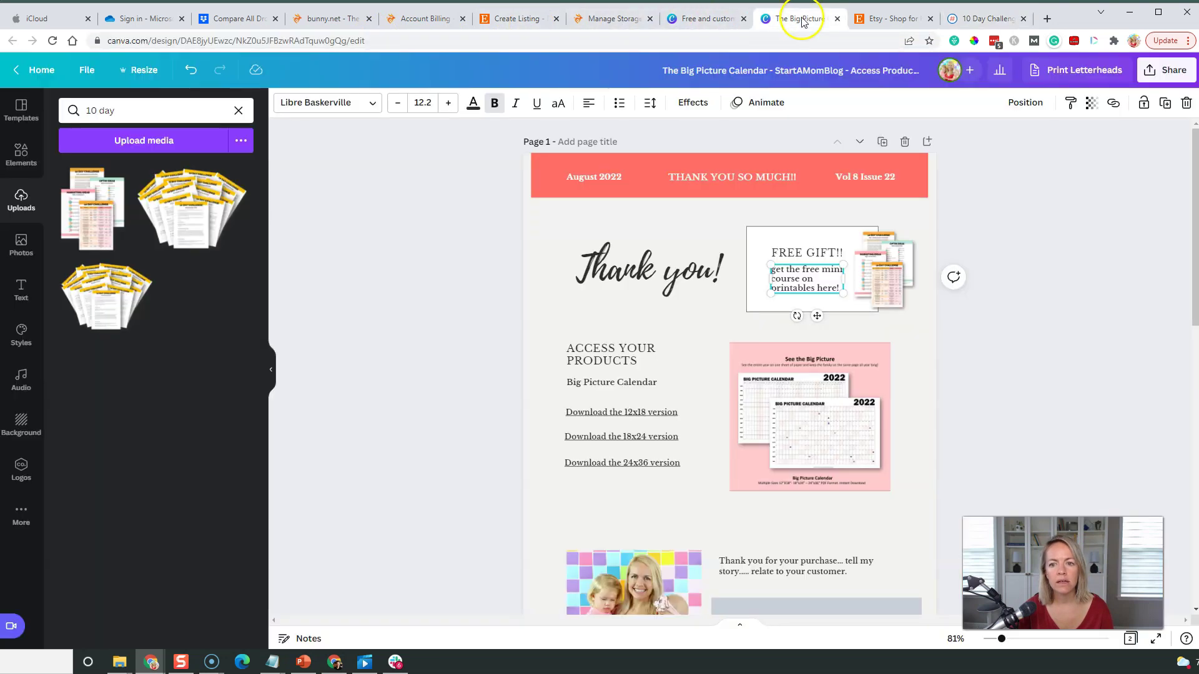
click(1113, 103)
key(ctrl+v)
key(Return)
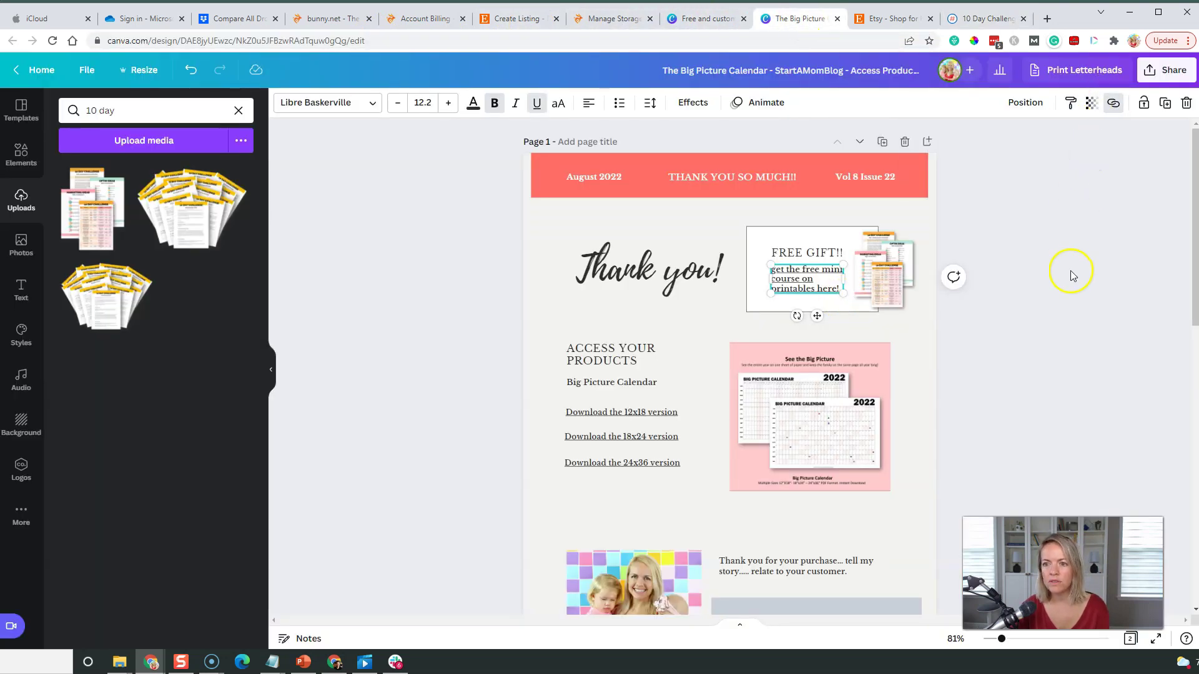
click(1070, 270)
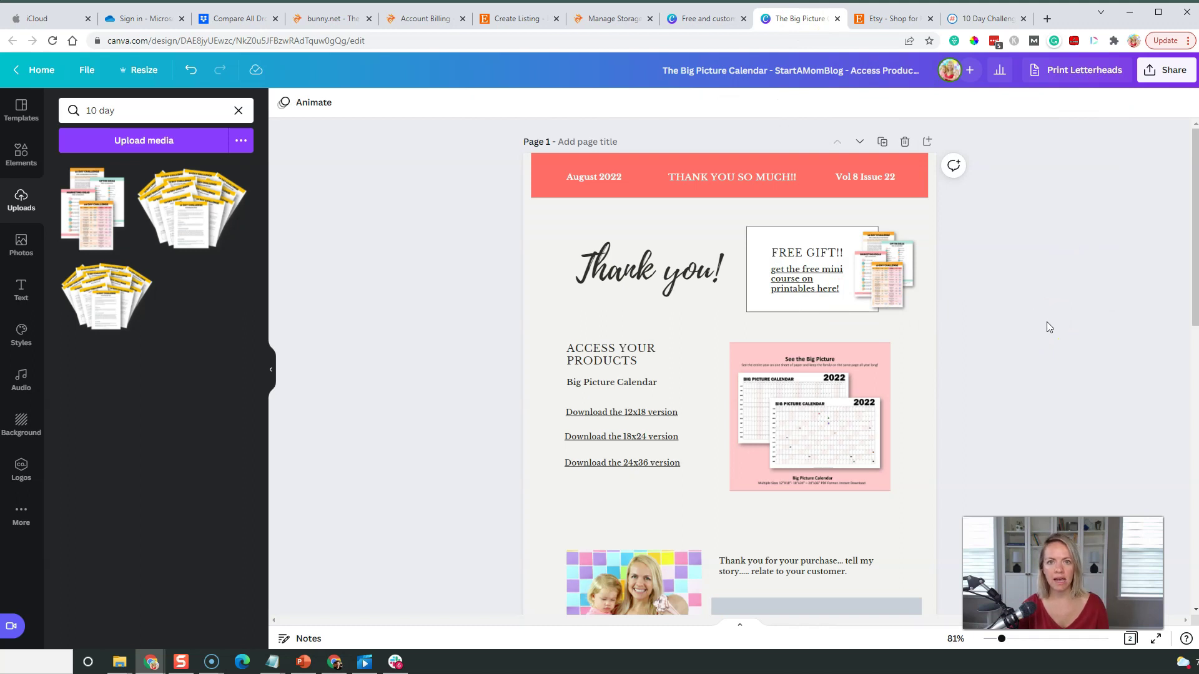
- Duplicate page 1 so a copy of the thank-you page becomes page 2
scroll(1049, 328, down, 1)
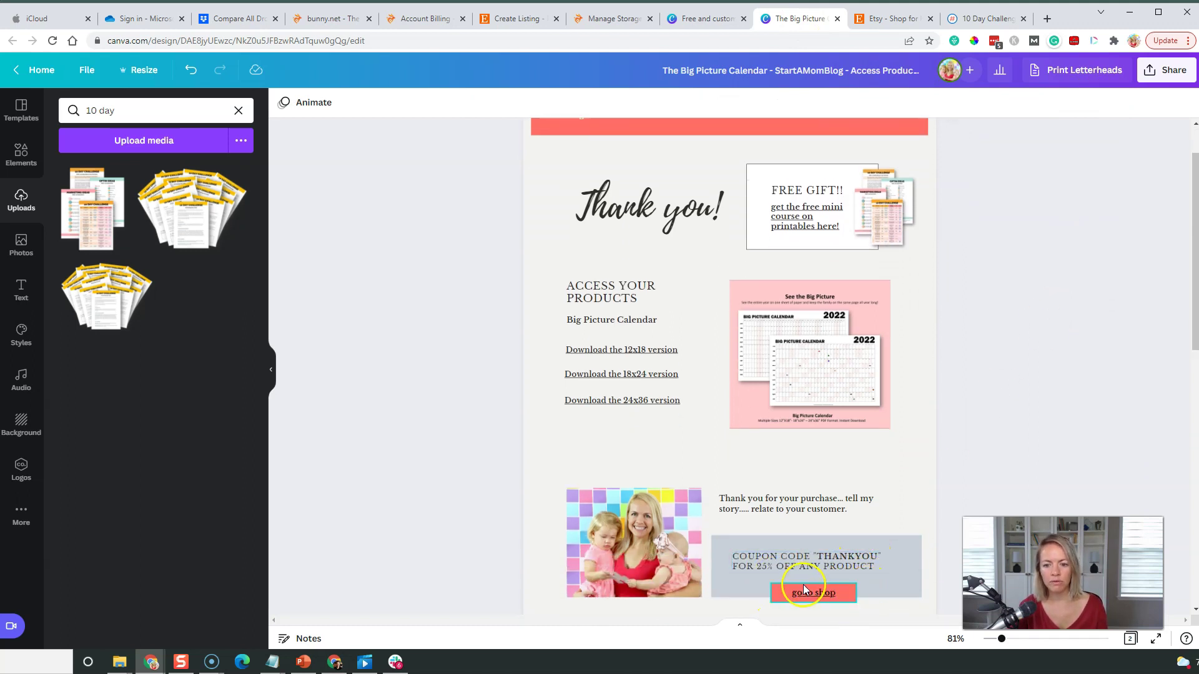
scroll(804, 589, up, 1)
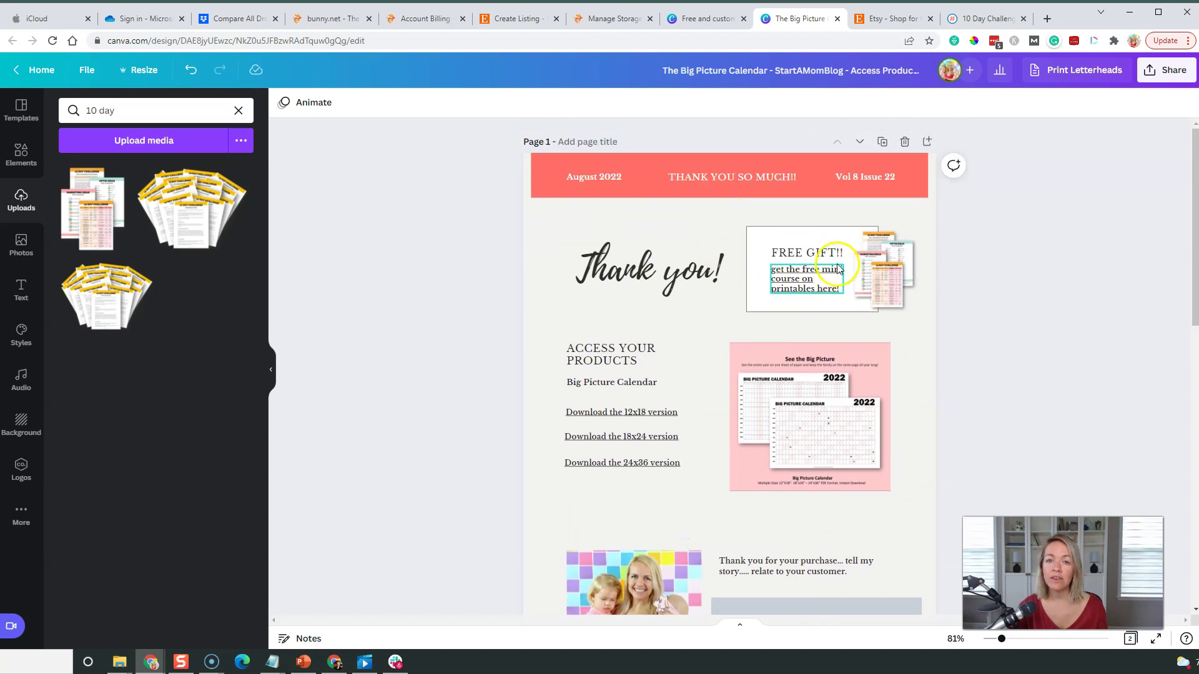
scroll(805, 471, down, 2)
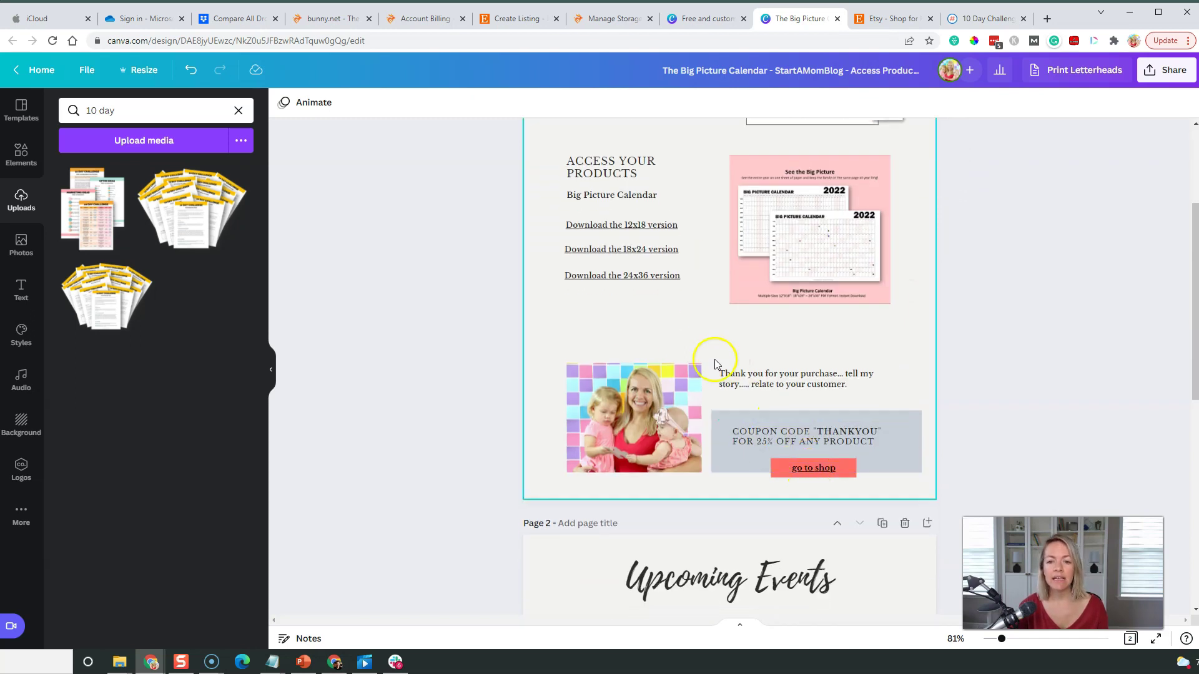
scroll(721, 393, up, 1)
scroll(719, 393, up, 1)
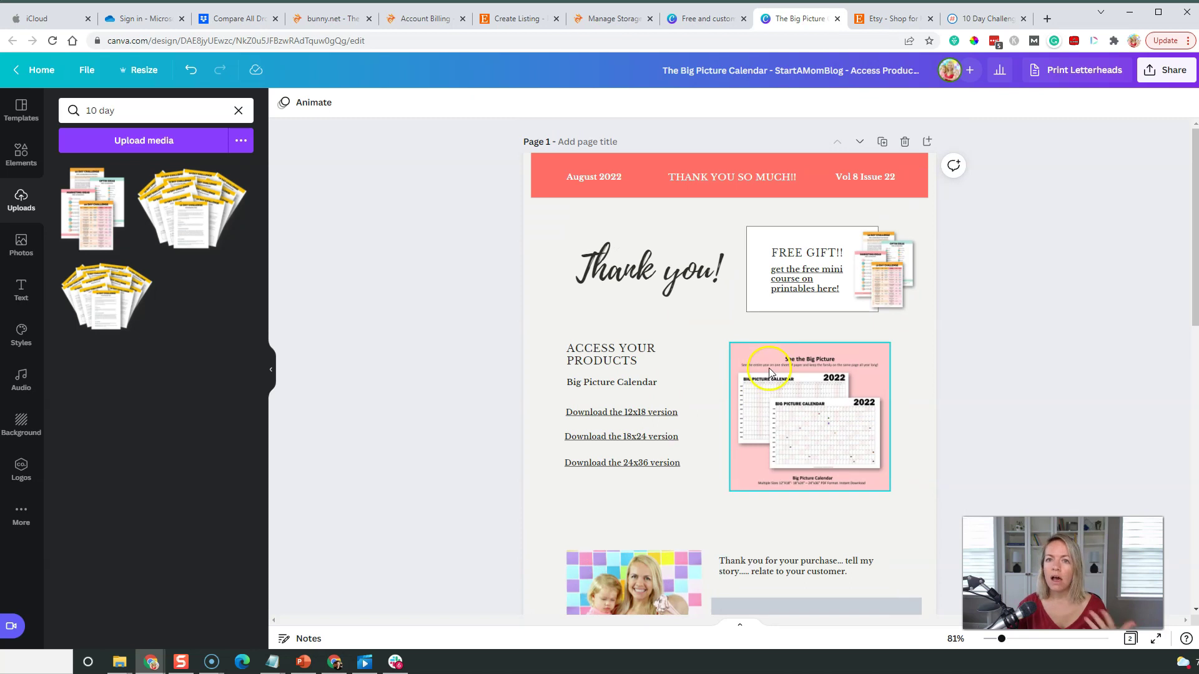
click(881, 142)
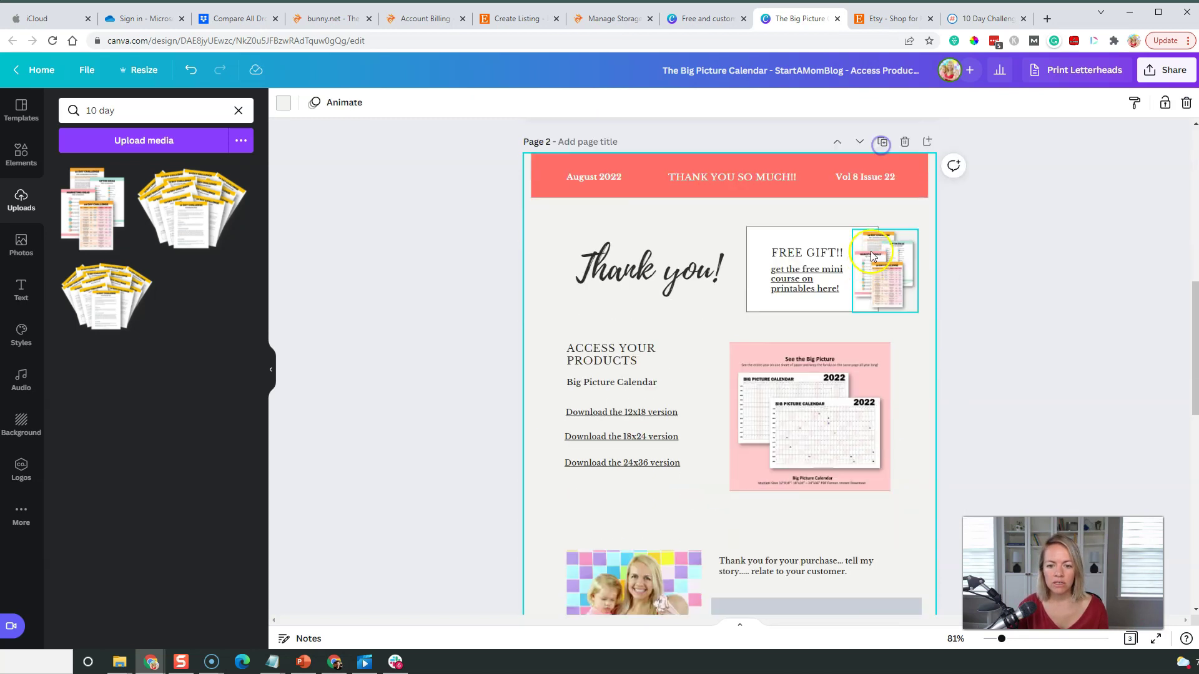
scroll(823, 400, down, 10)
scroll(822, 399, up, 1)
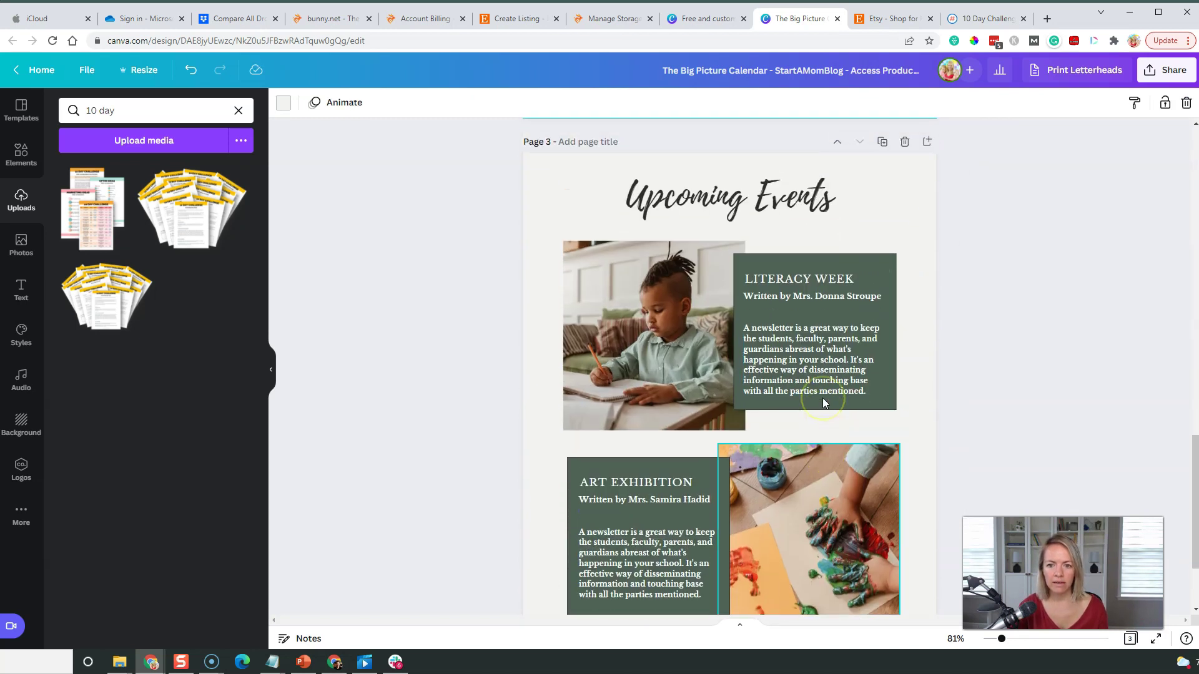
scroll(822, 398, up, 10)
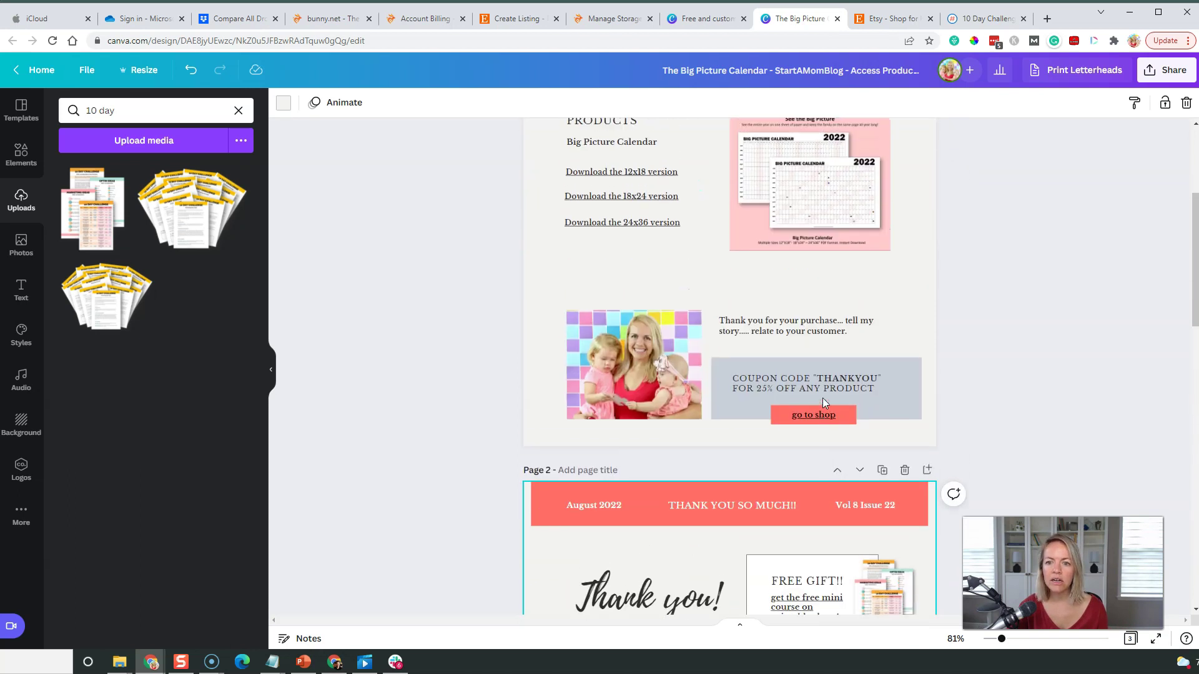
scroll(822, 398, up, 4)
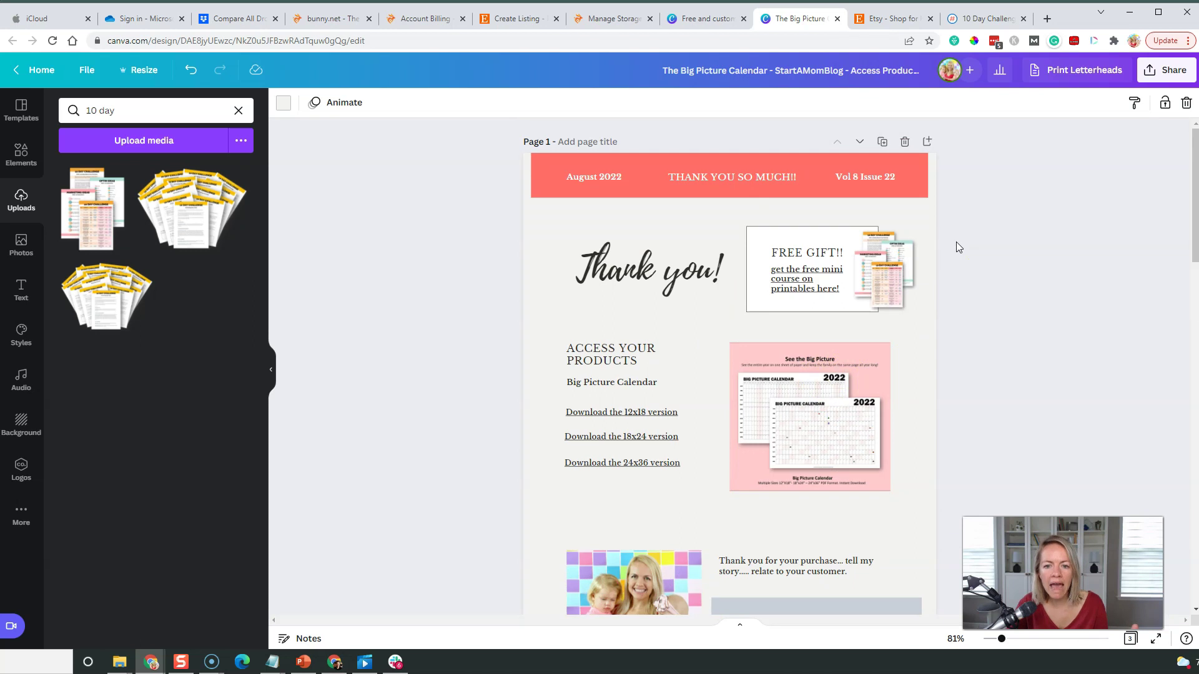
- Download all three pages of The Big Picture Calendar design as a PDF Standard file
click(1163, 75)
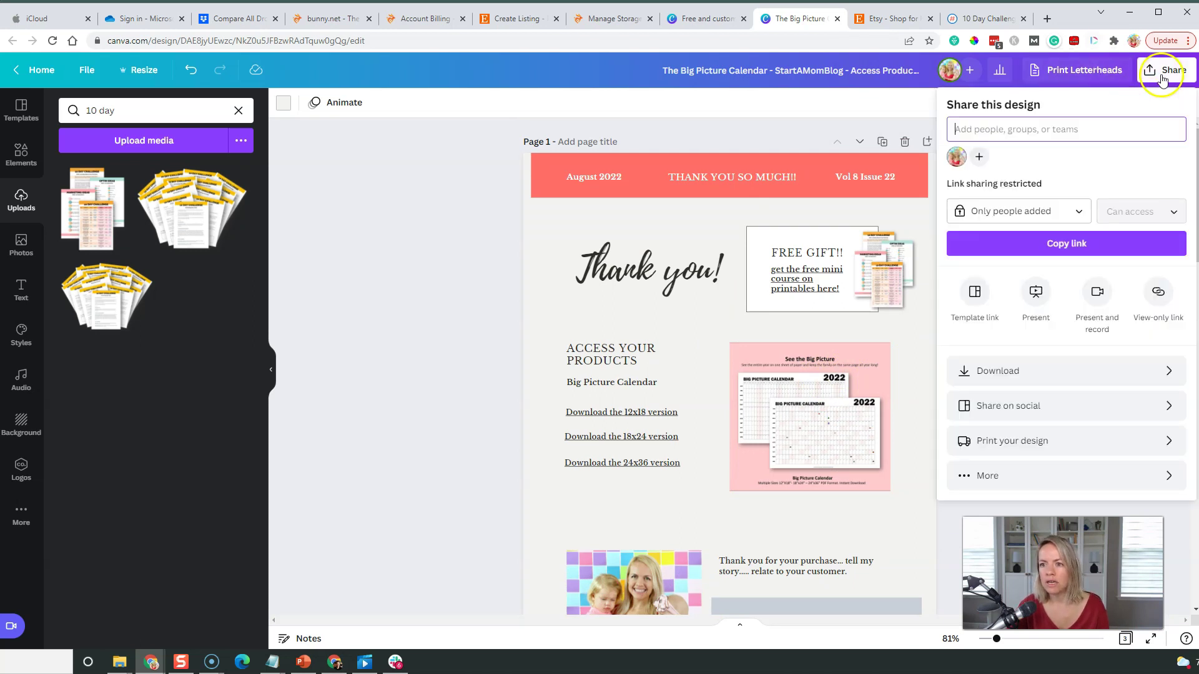
click(1015, 370)
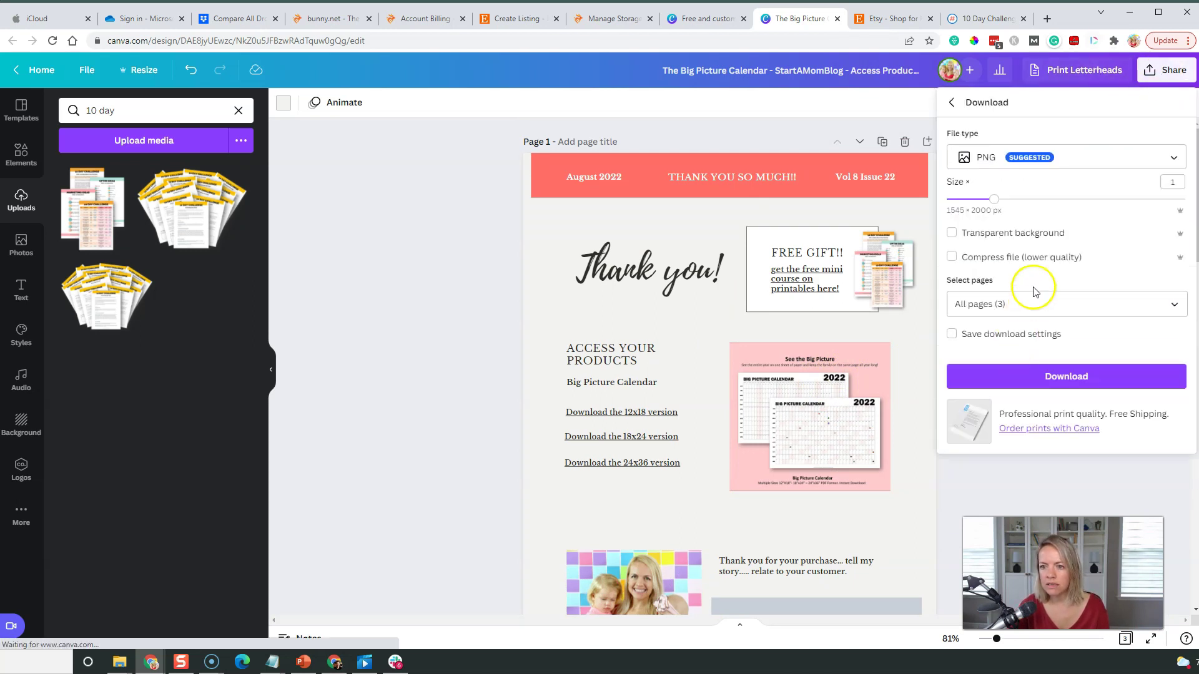
click(1057, 304)
click(1085, 154)
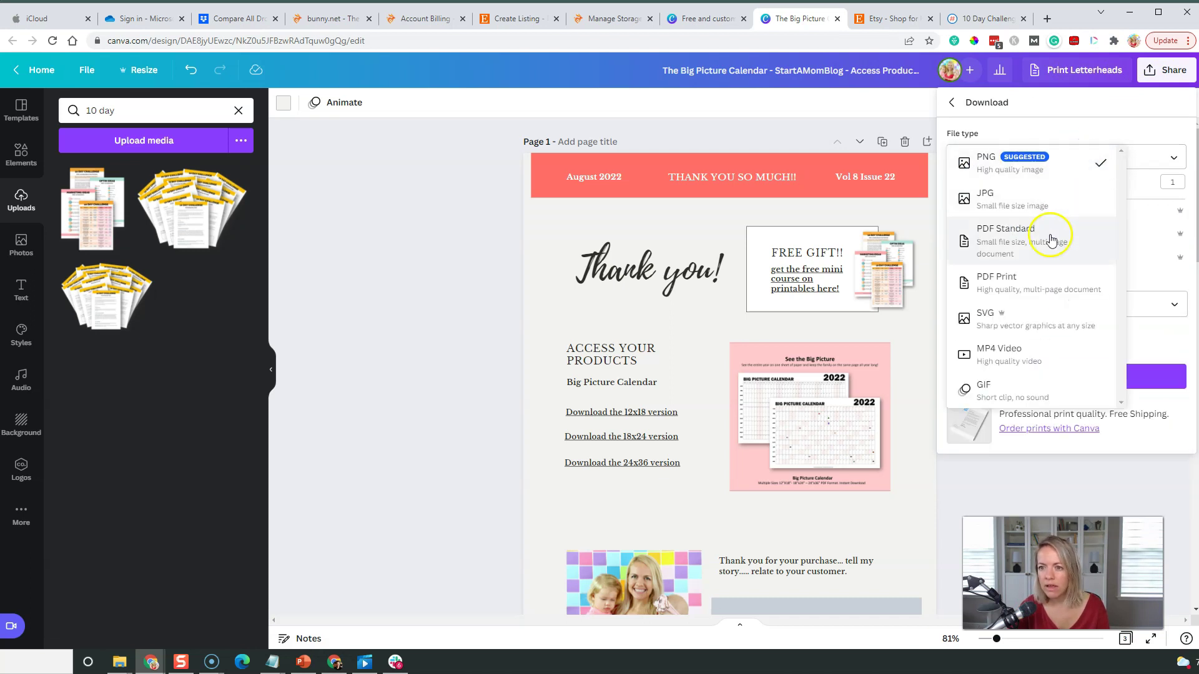
click(1026, 256)
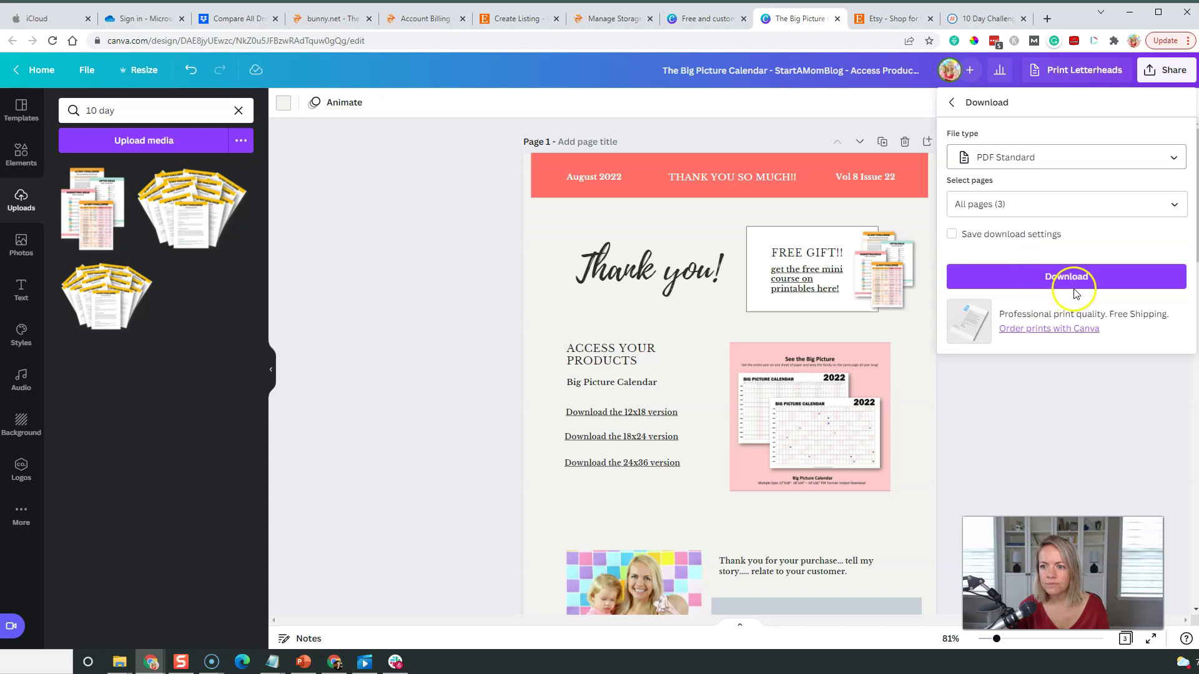
click(1080, 275)
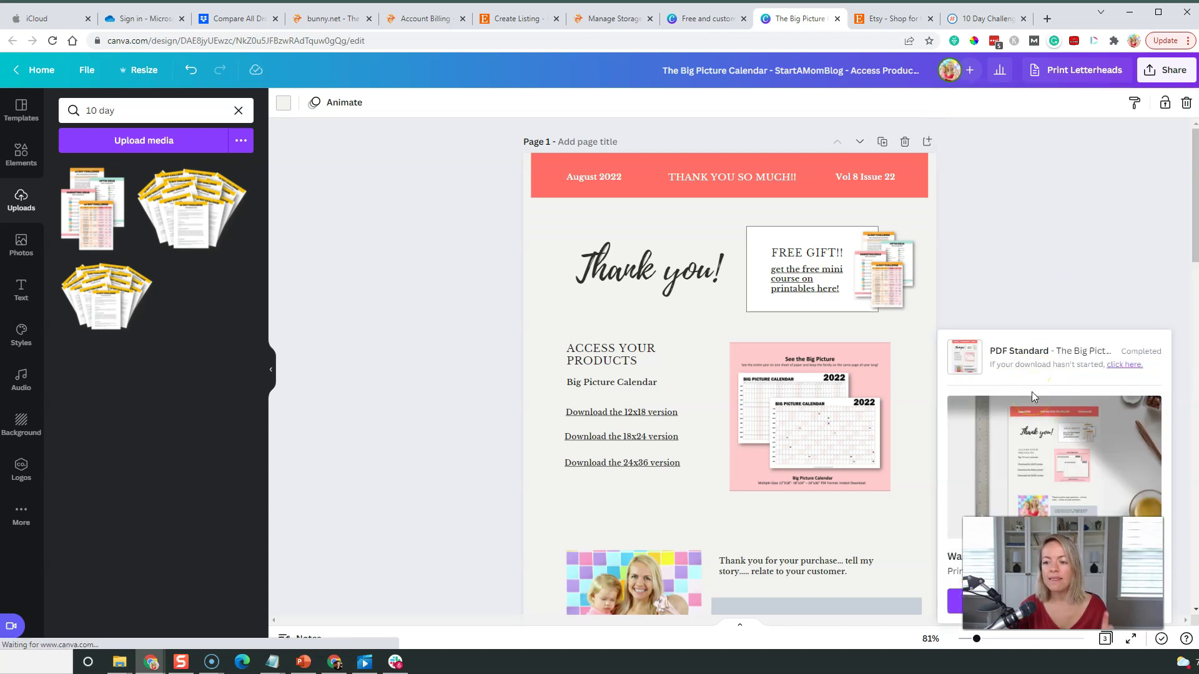
- Upload TheBigPictureCalendar-StartAMomBlog-AccessProductsHere.pdf as the Etsy listing's digital file
click(874, 18)
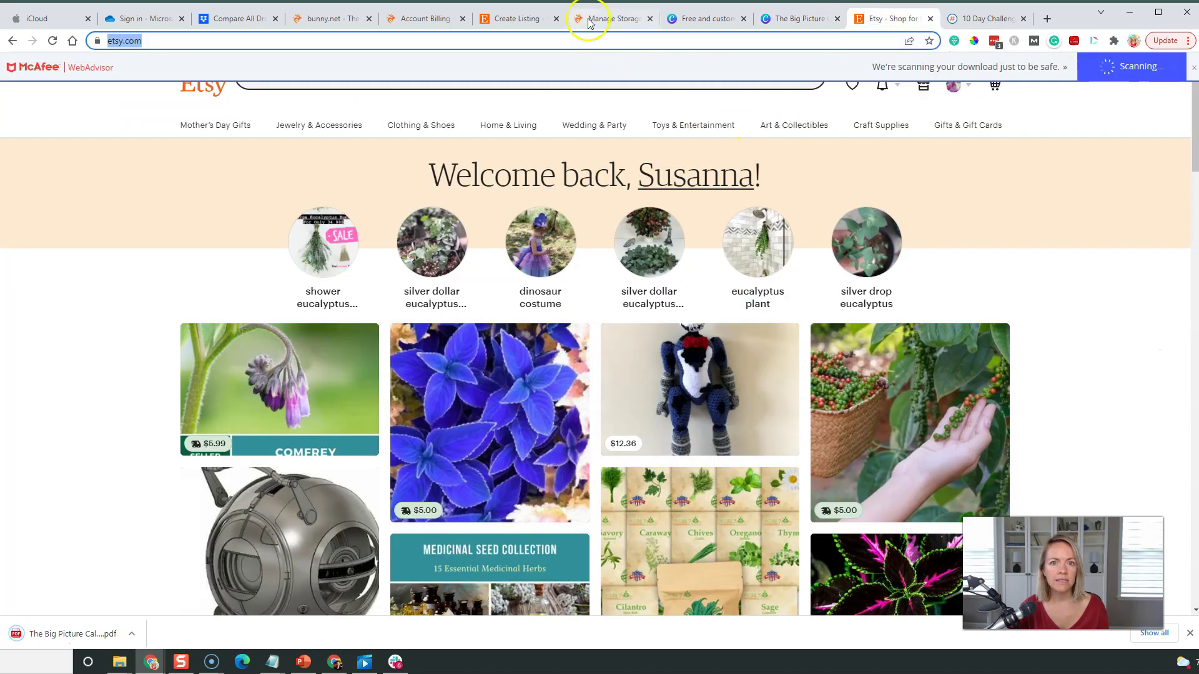
click(516, 19)
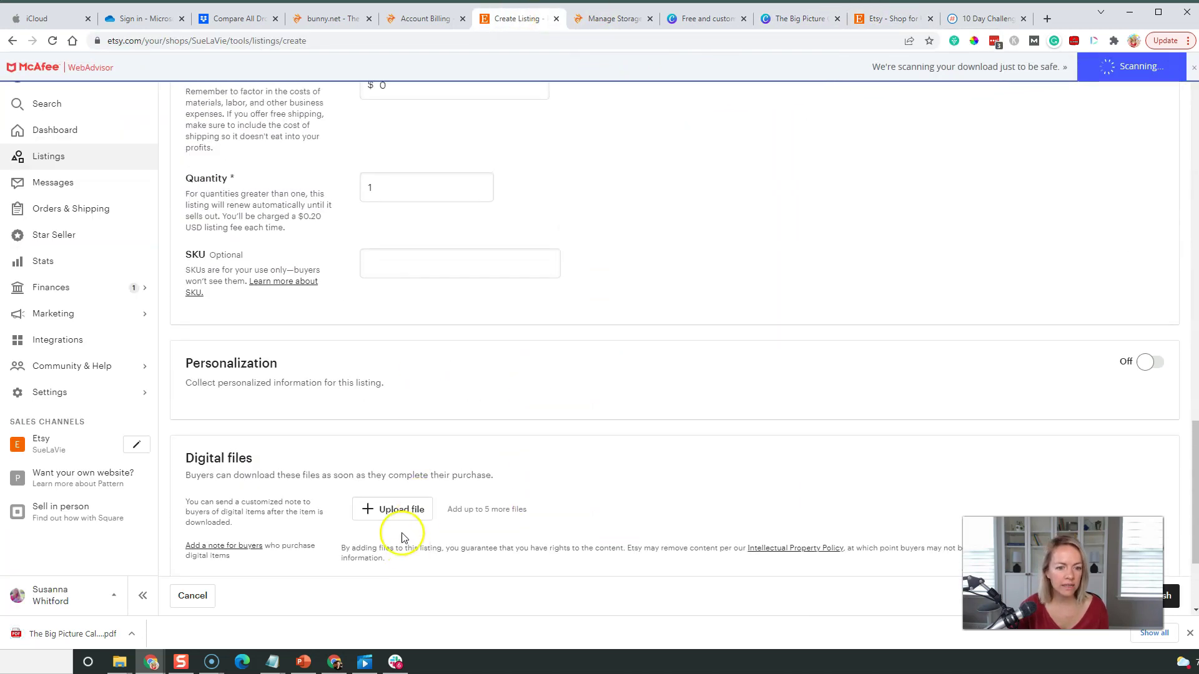
click(401, 508)
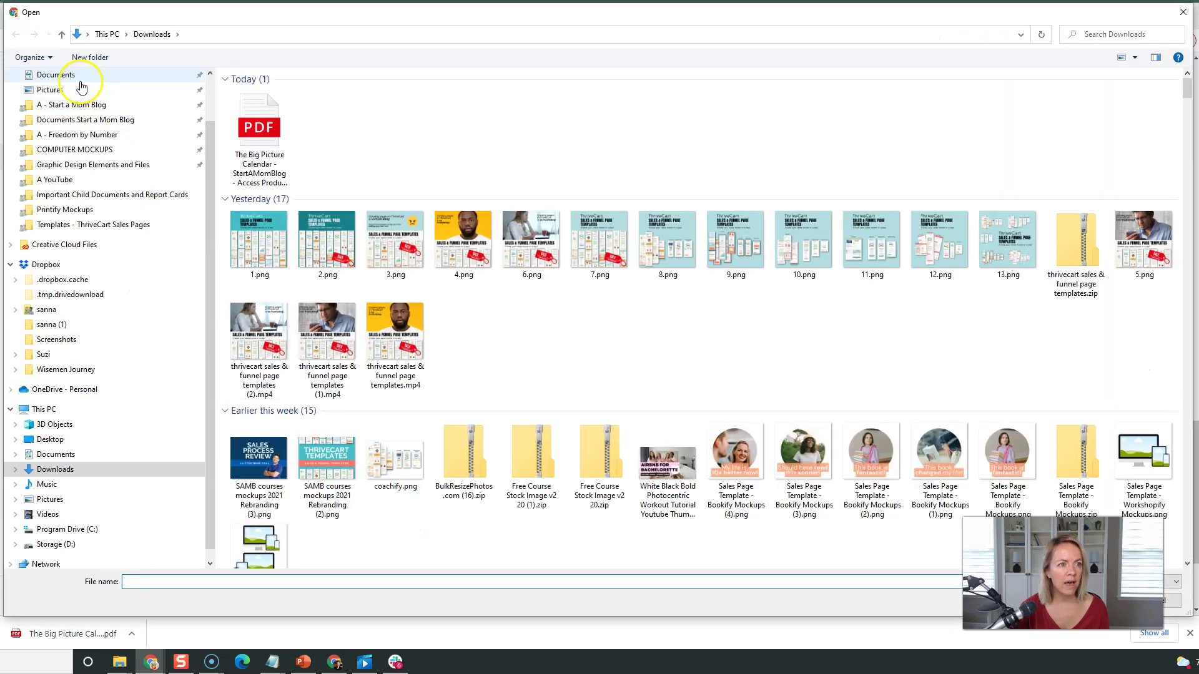
double_click(281, 129)
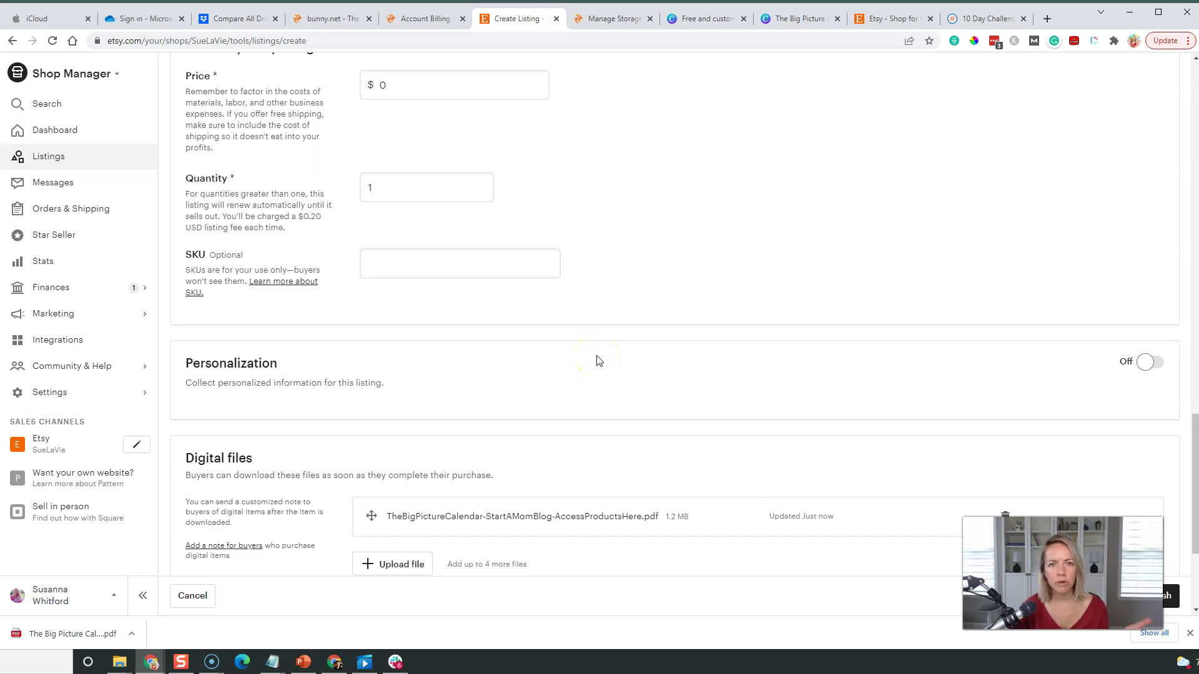
scroll(597, 361, down, 1)
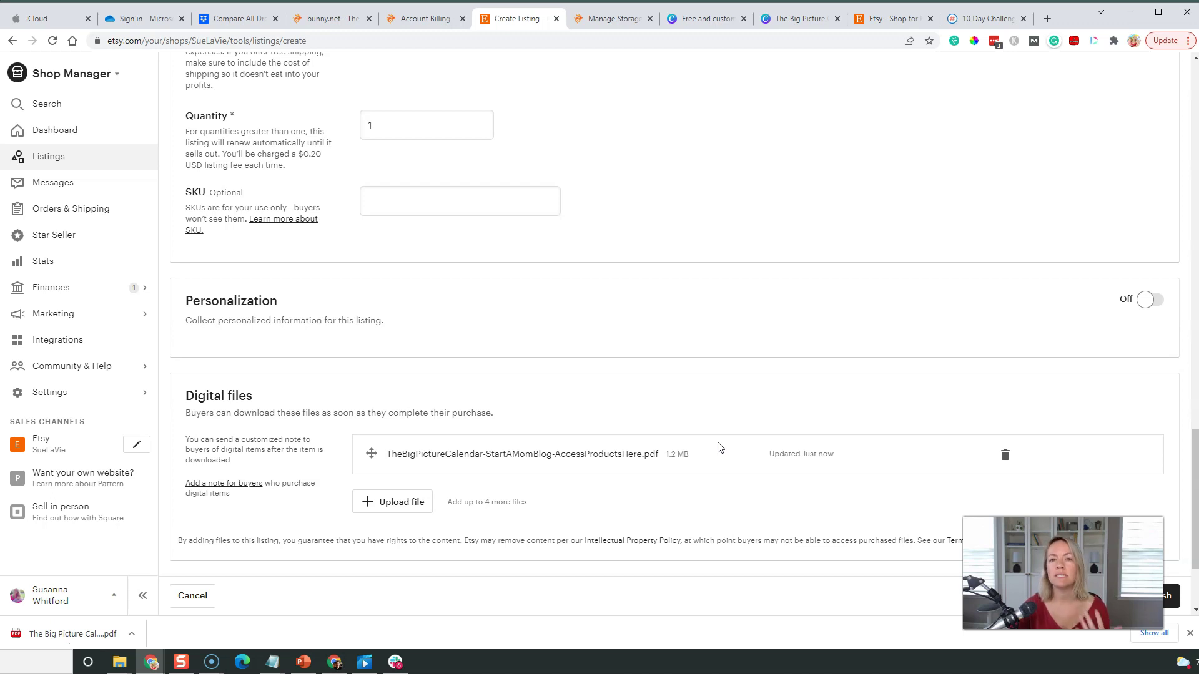
- Return to the Big Picture Calendar thank-you design tab in Canva
click(708, 19)
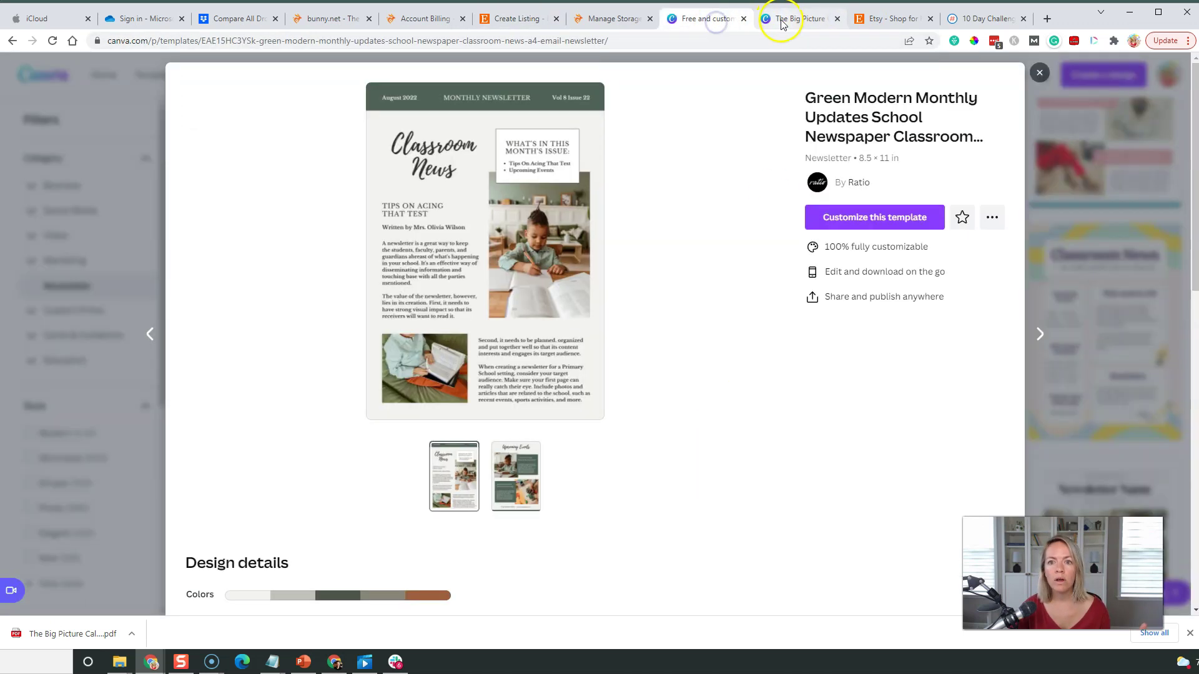
click(787, 19)
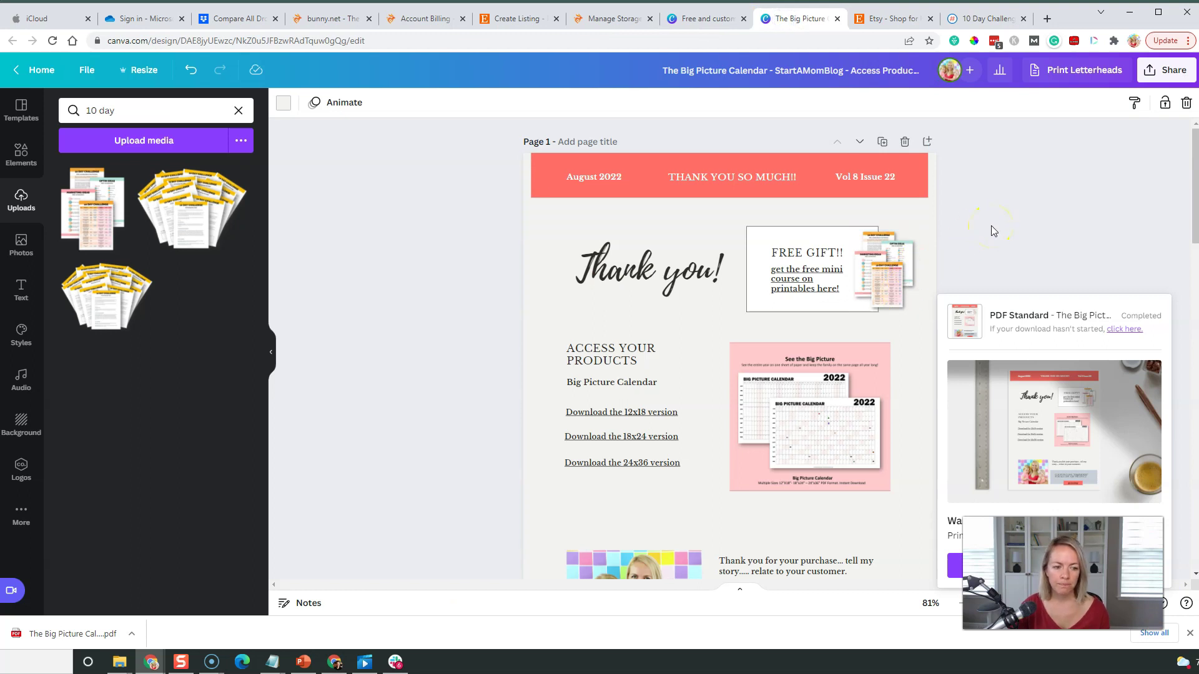